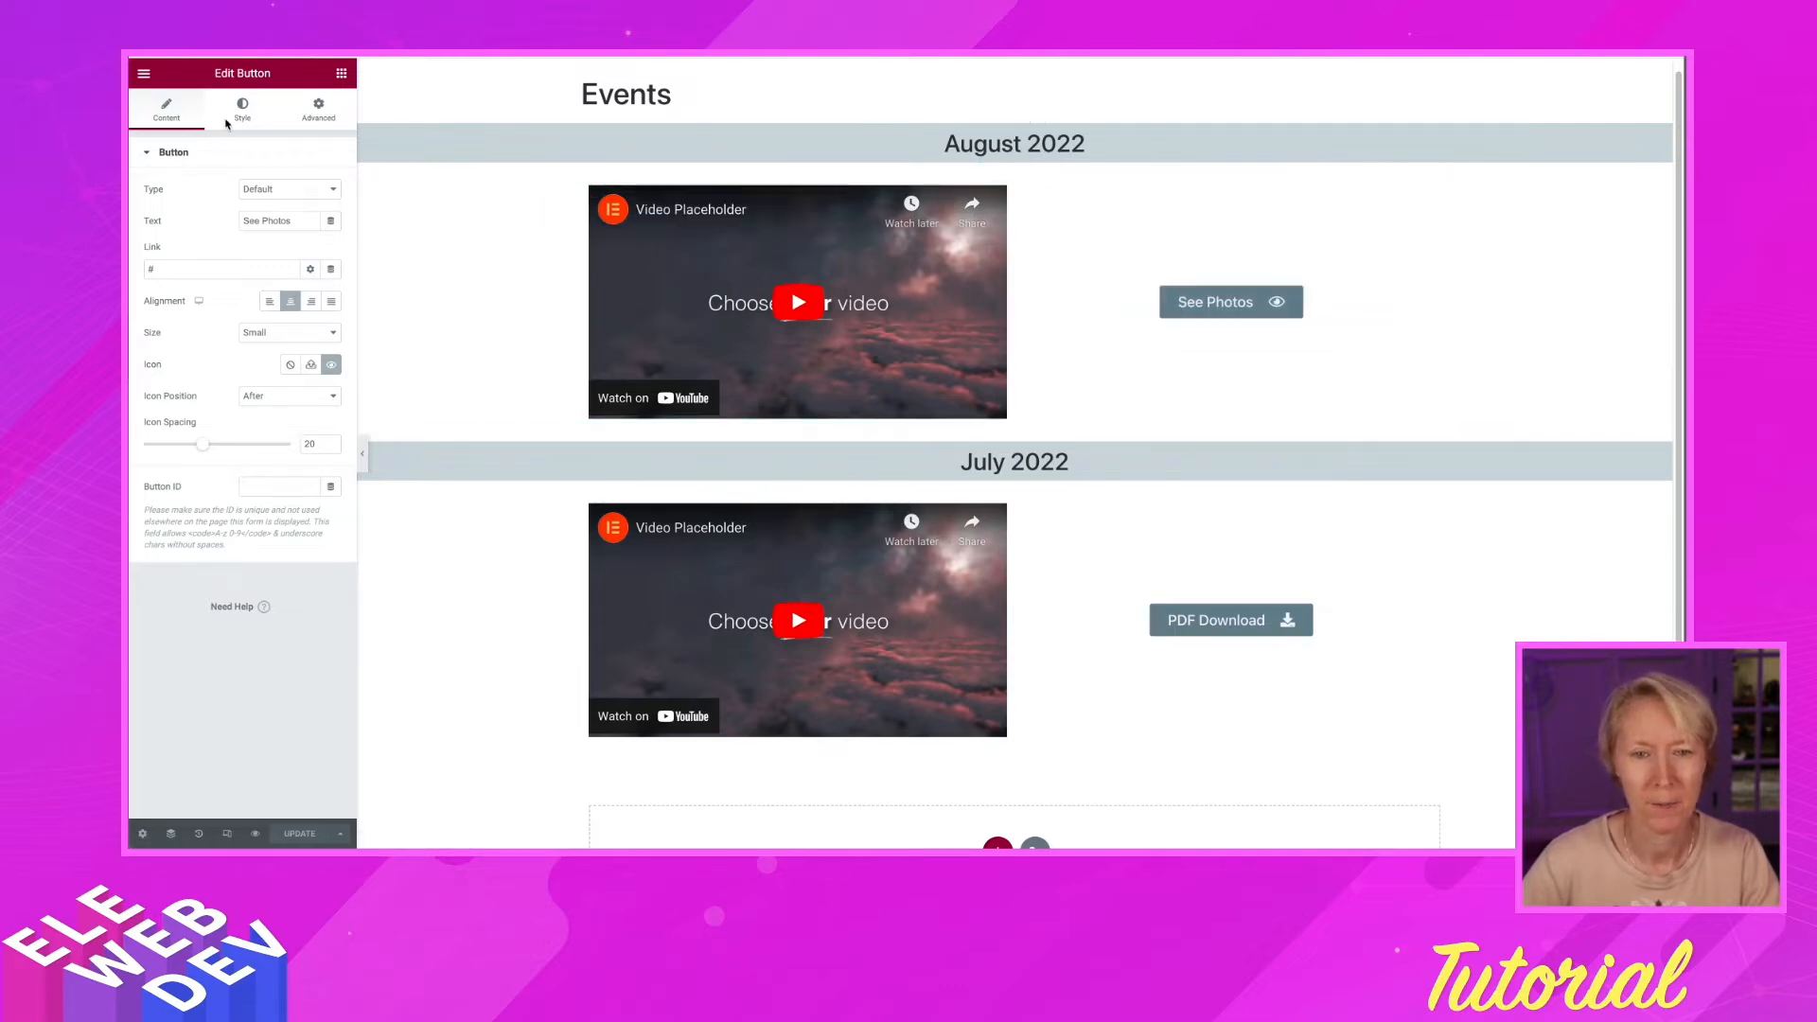
Open the Elementor editor's hamburger menu
left_click(142, 73)
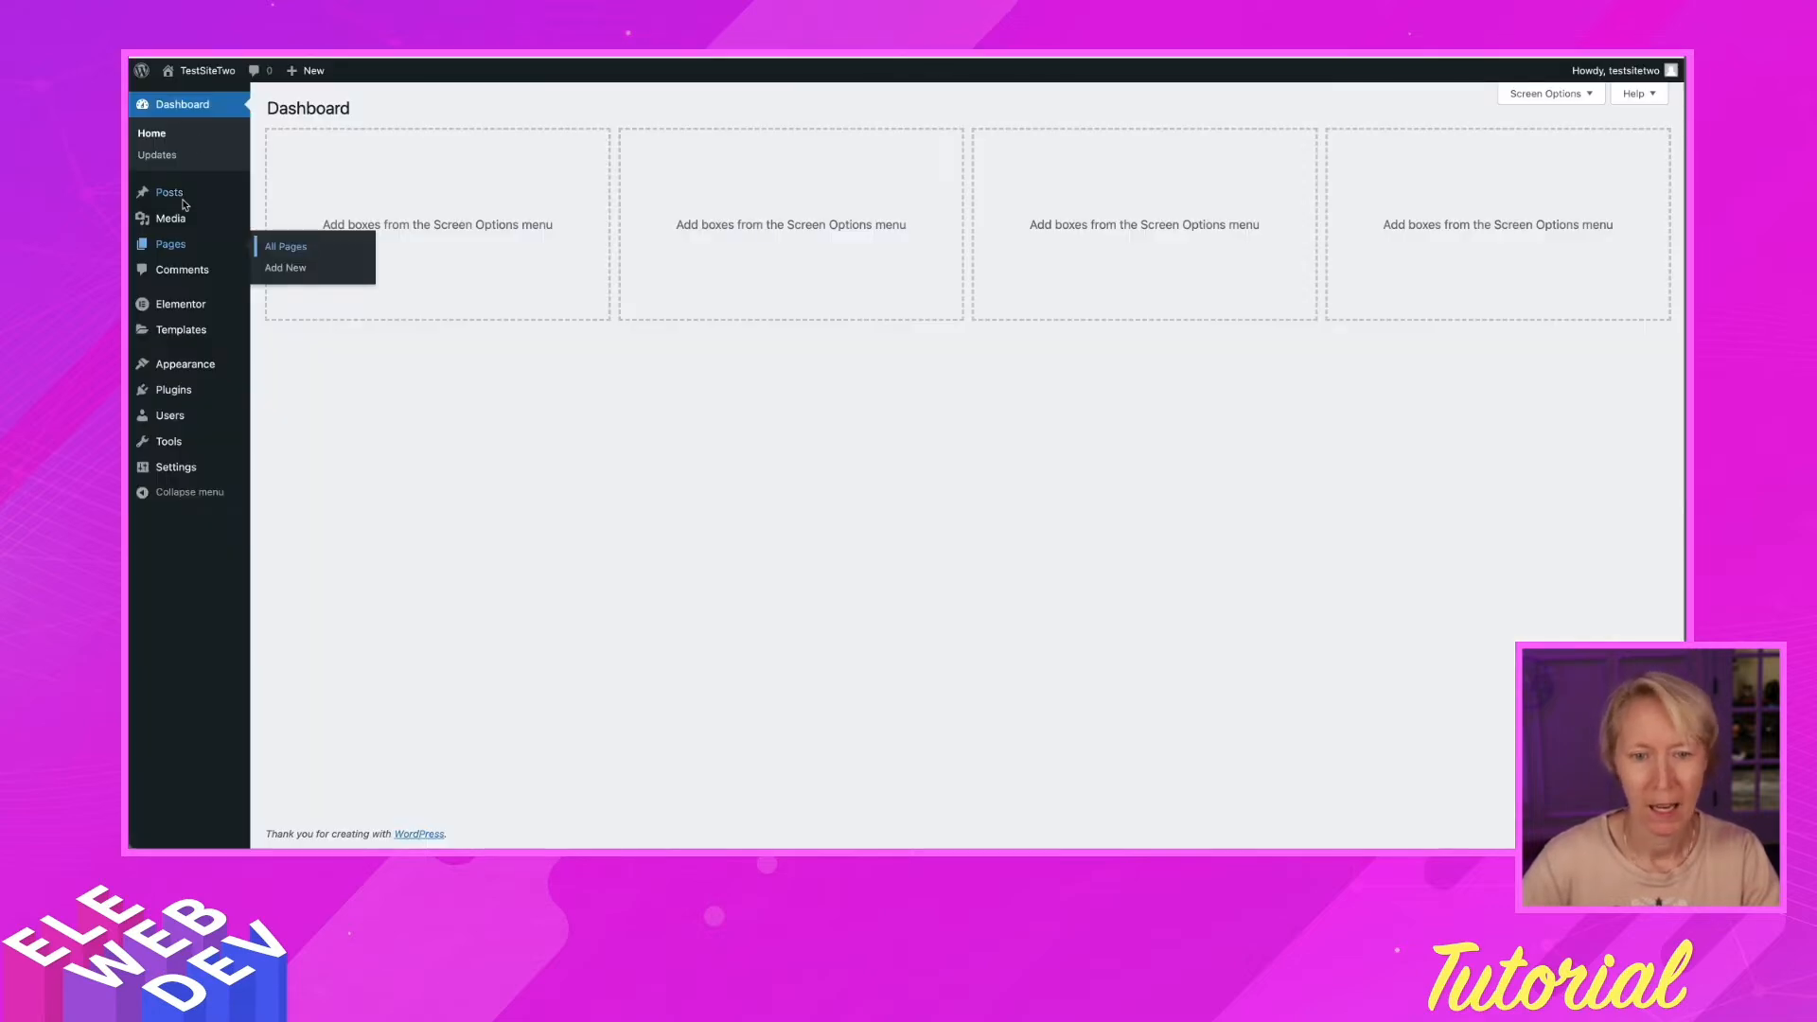
Go to Templates > Popups from the WordPress Dashboard sidebar
mouse_move(180, 306)
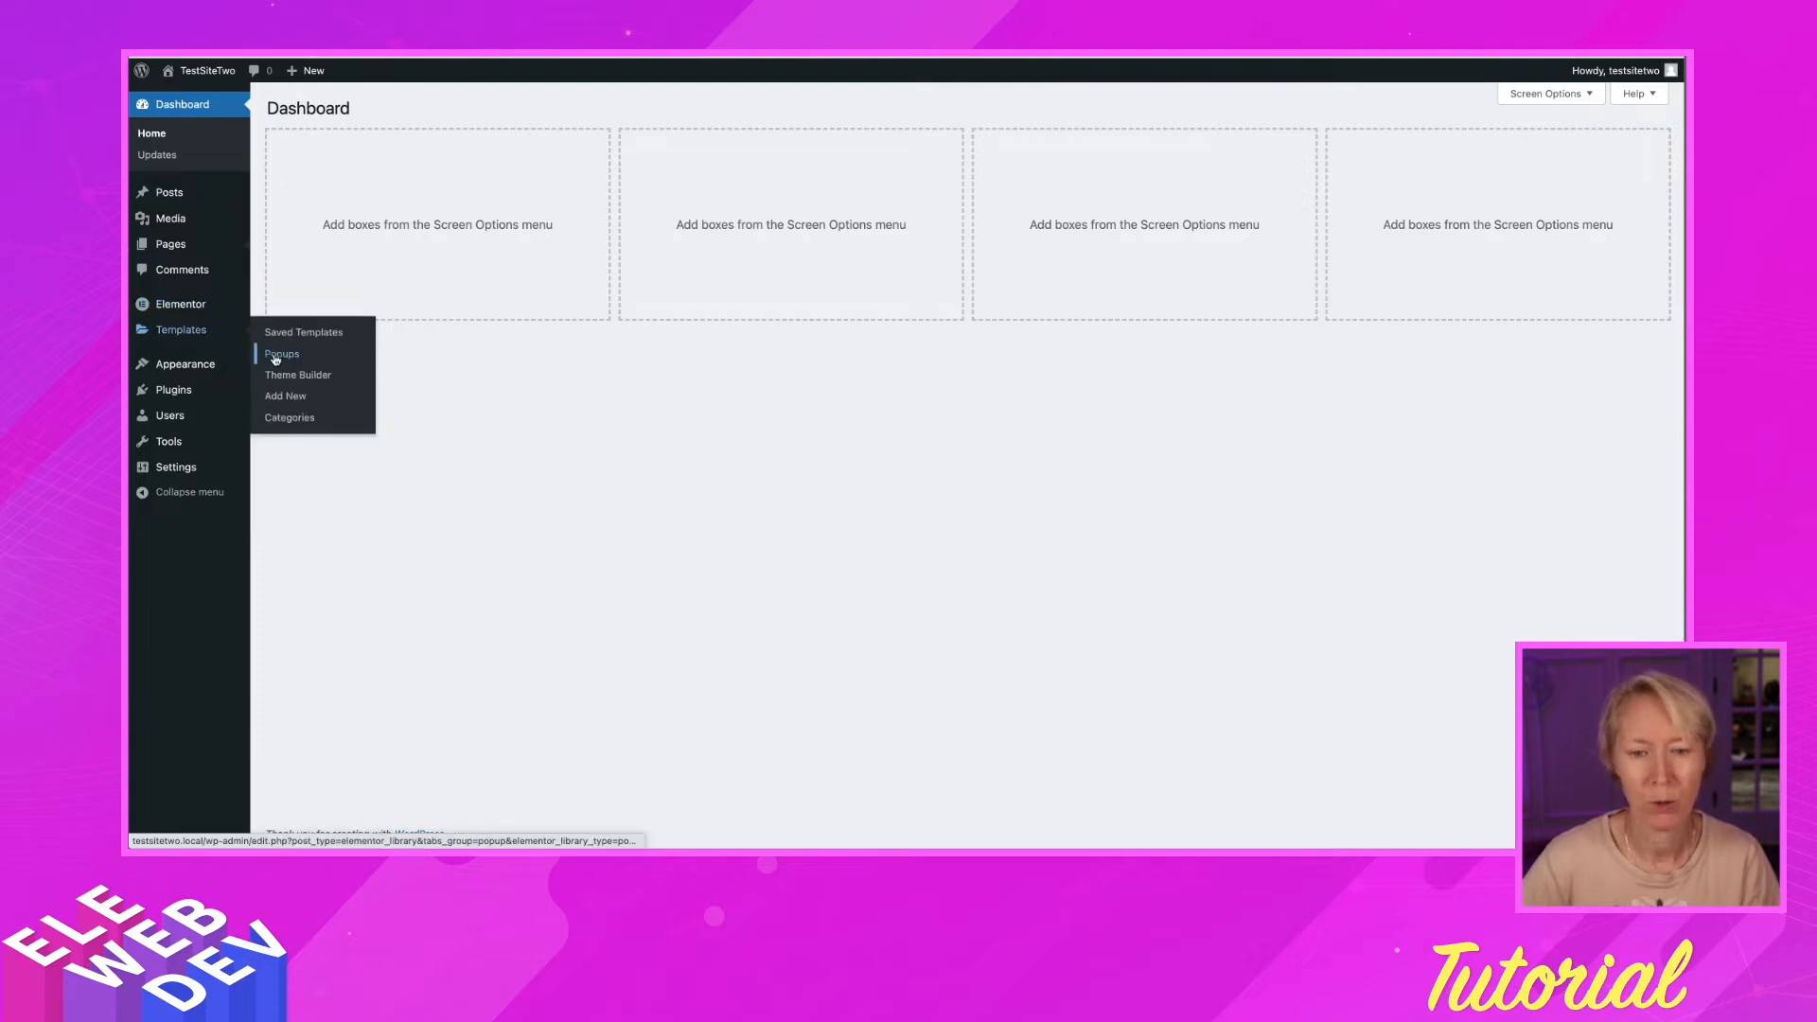
left_click(276, 356)
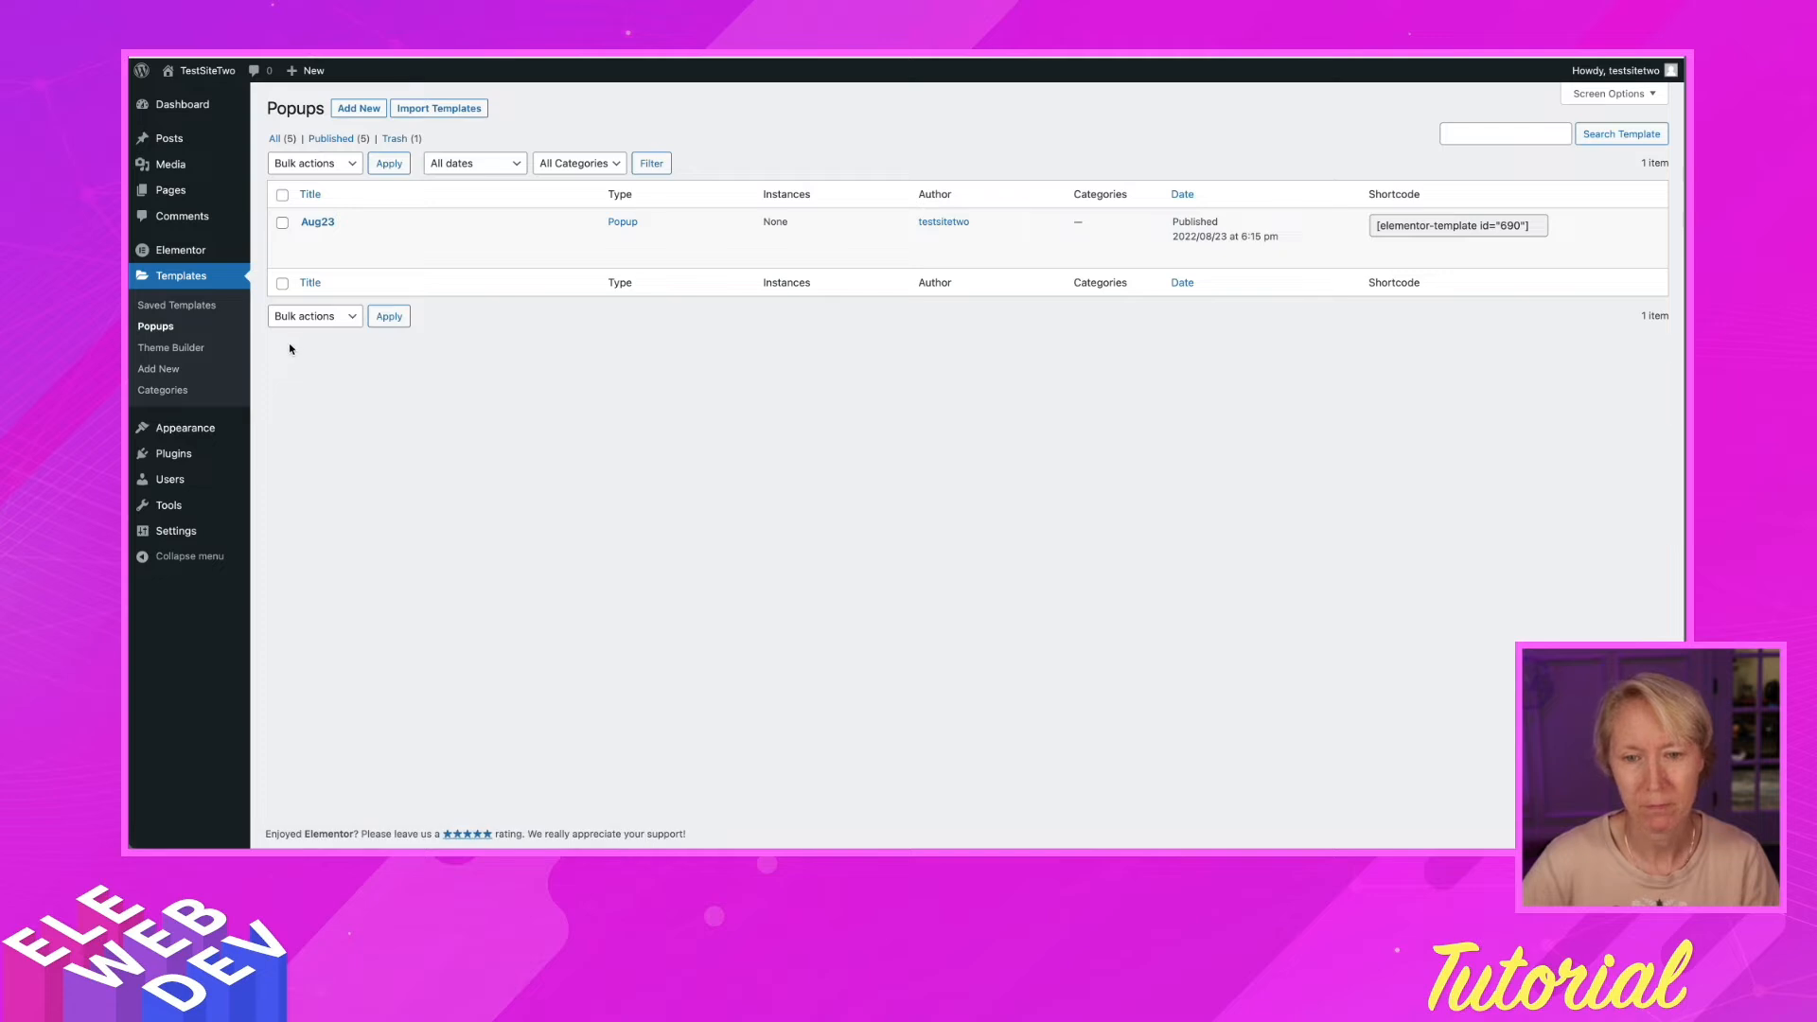
mouse_move(322, 254)
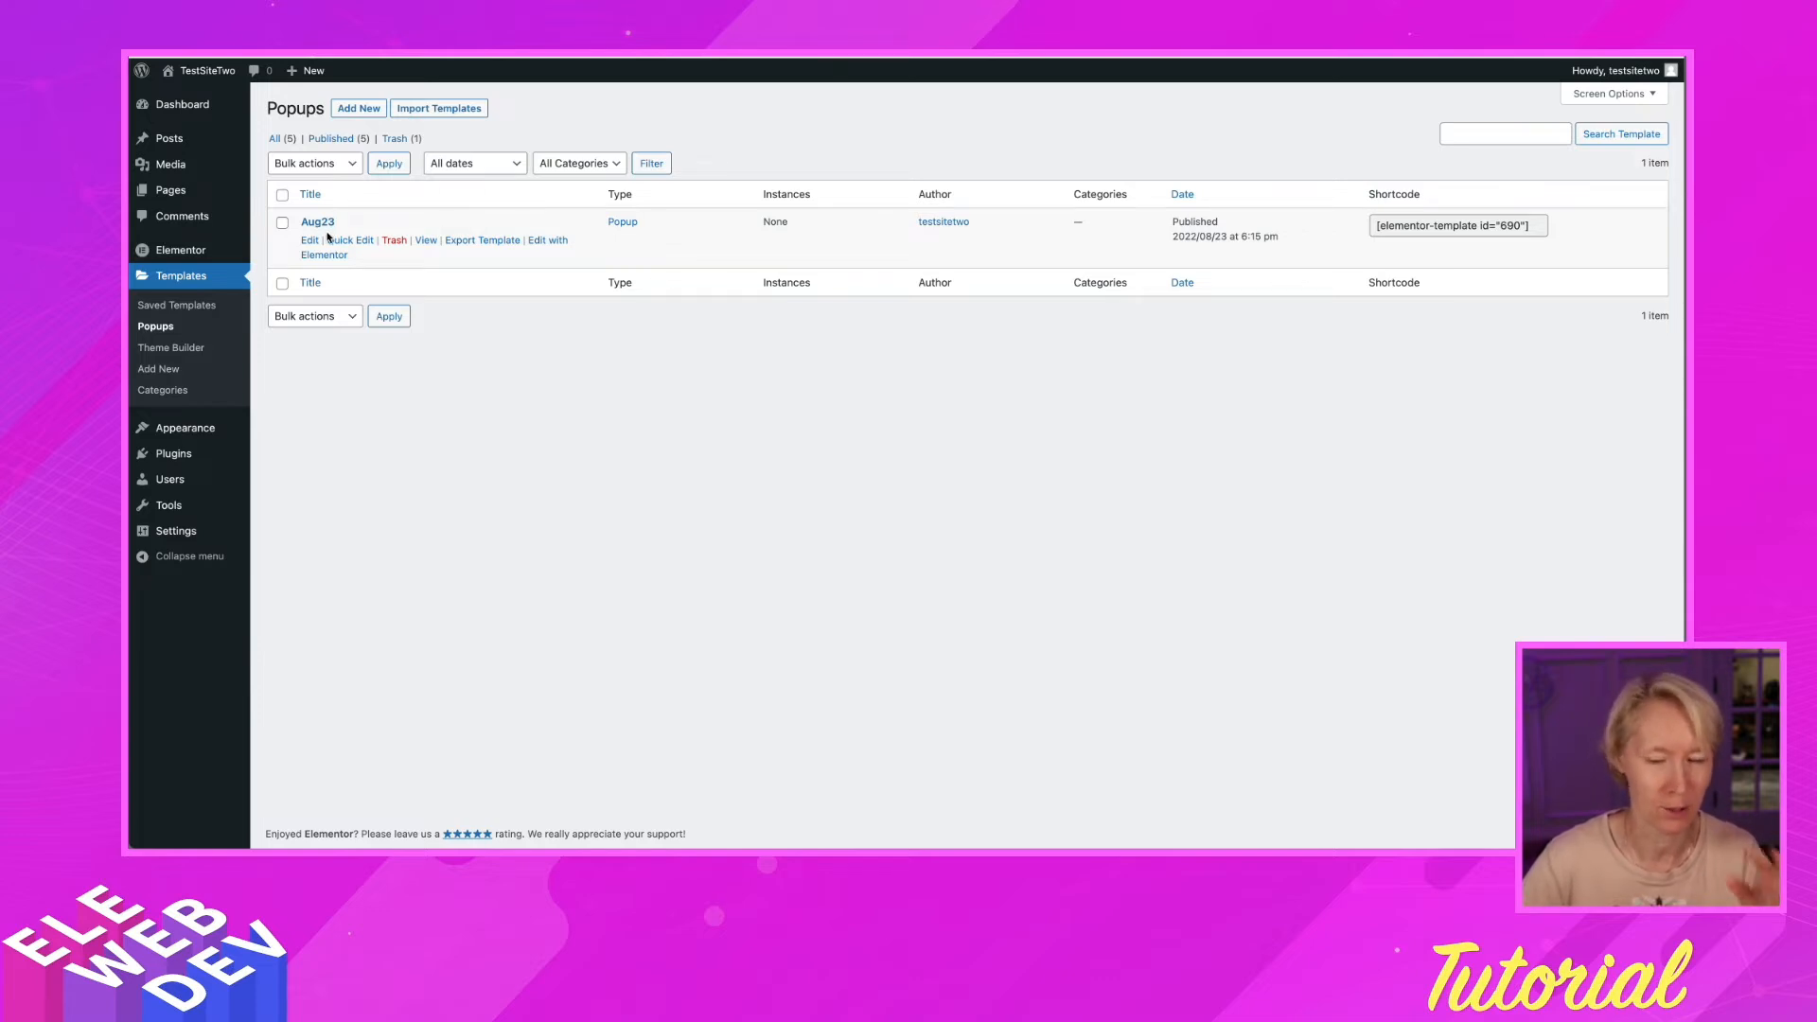
Add a new Popup template named 'Aug26' and create it
left_click(360, 109)
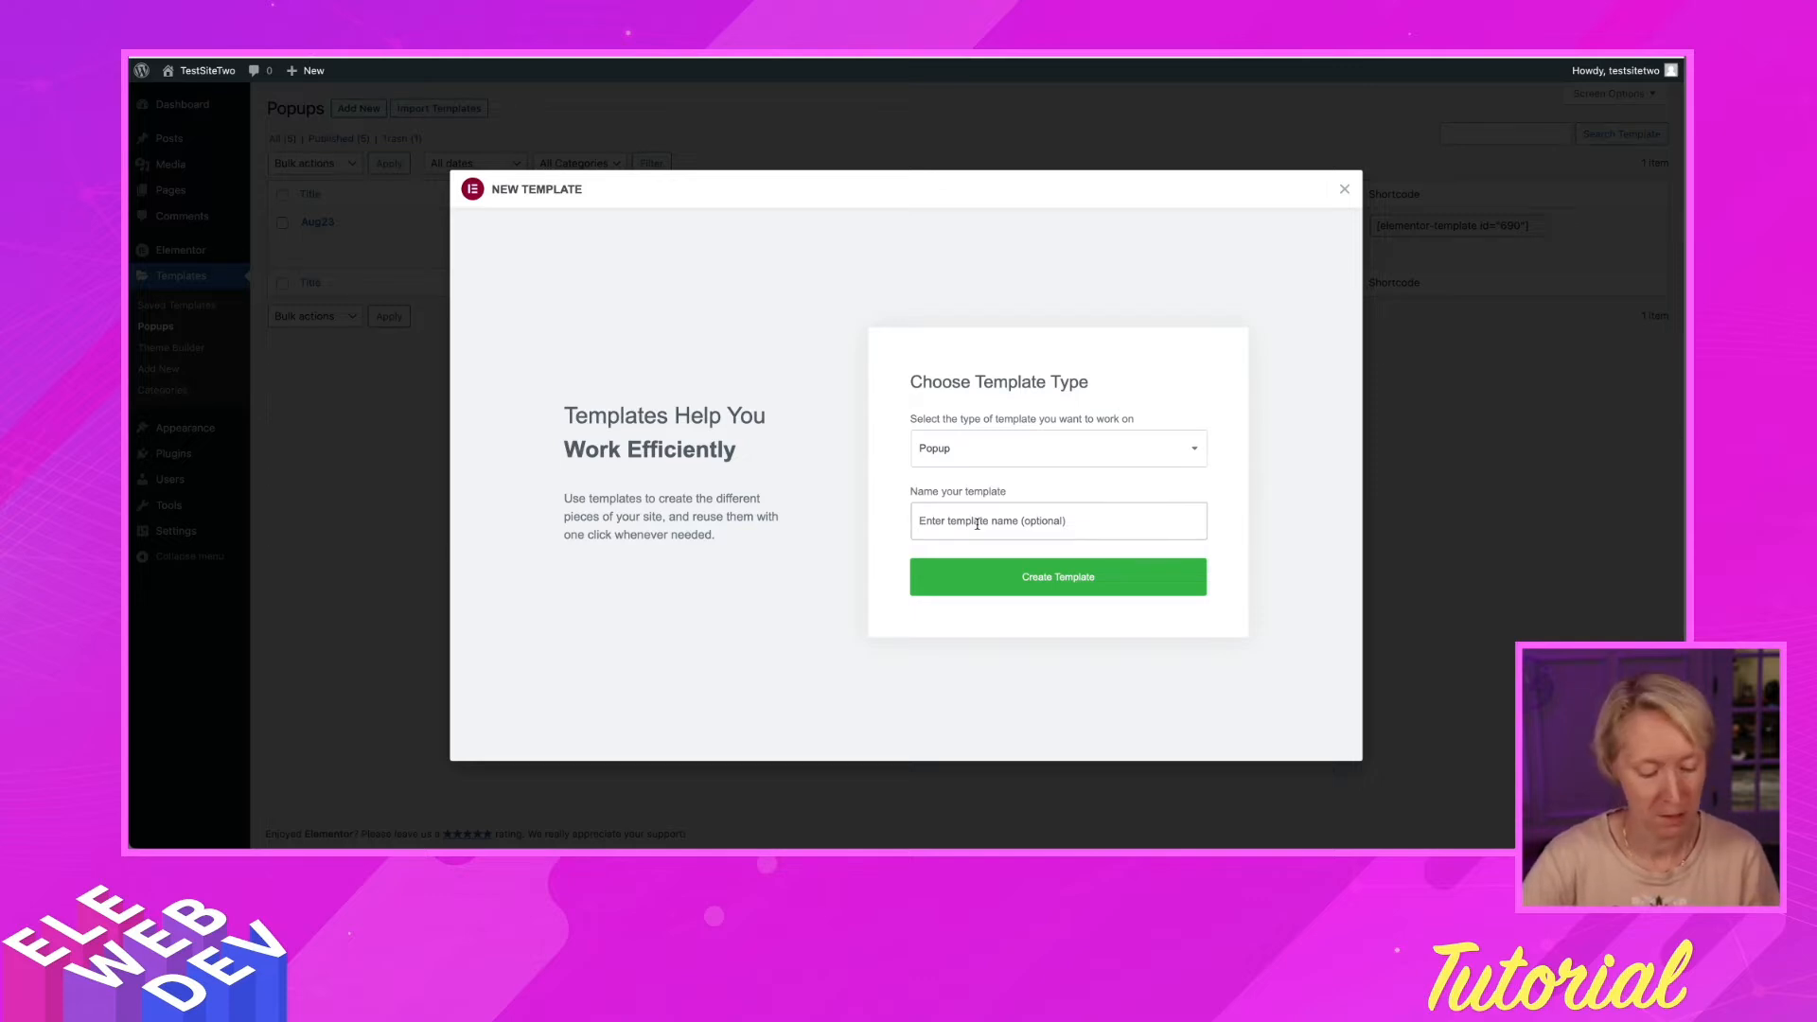
type("Aug2")
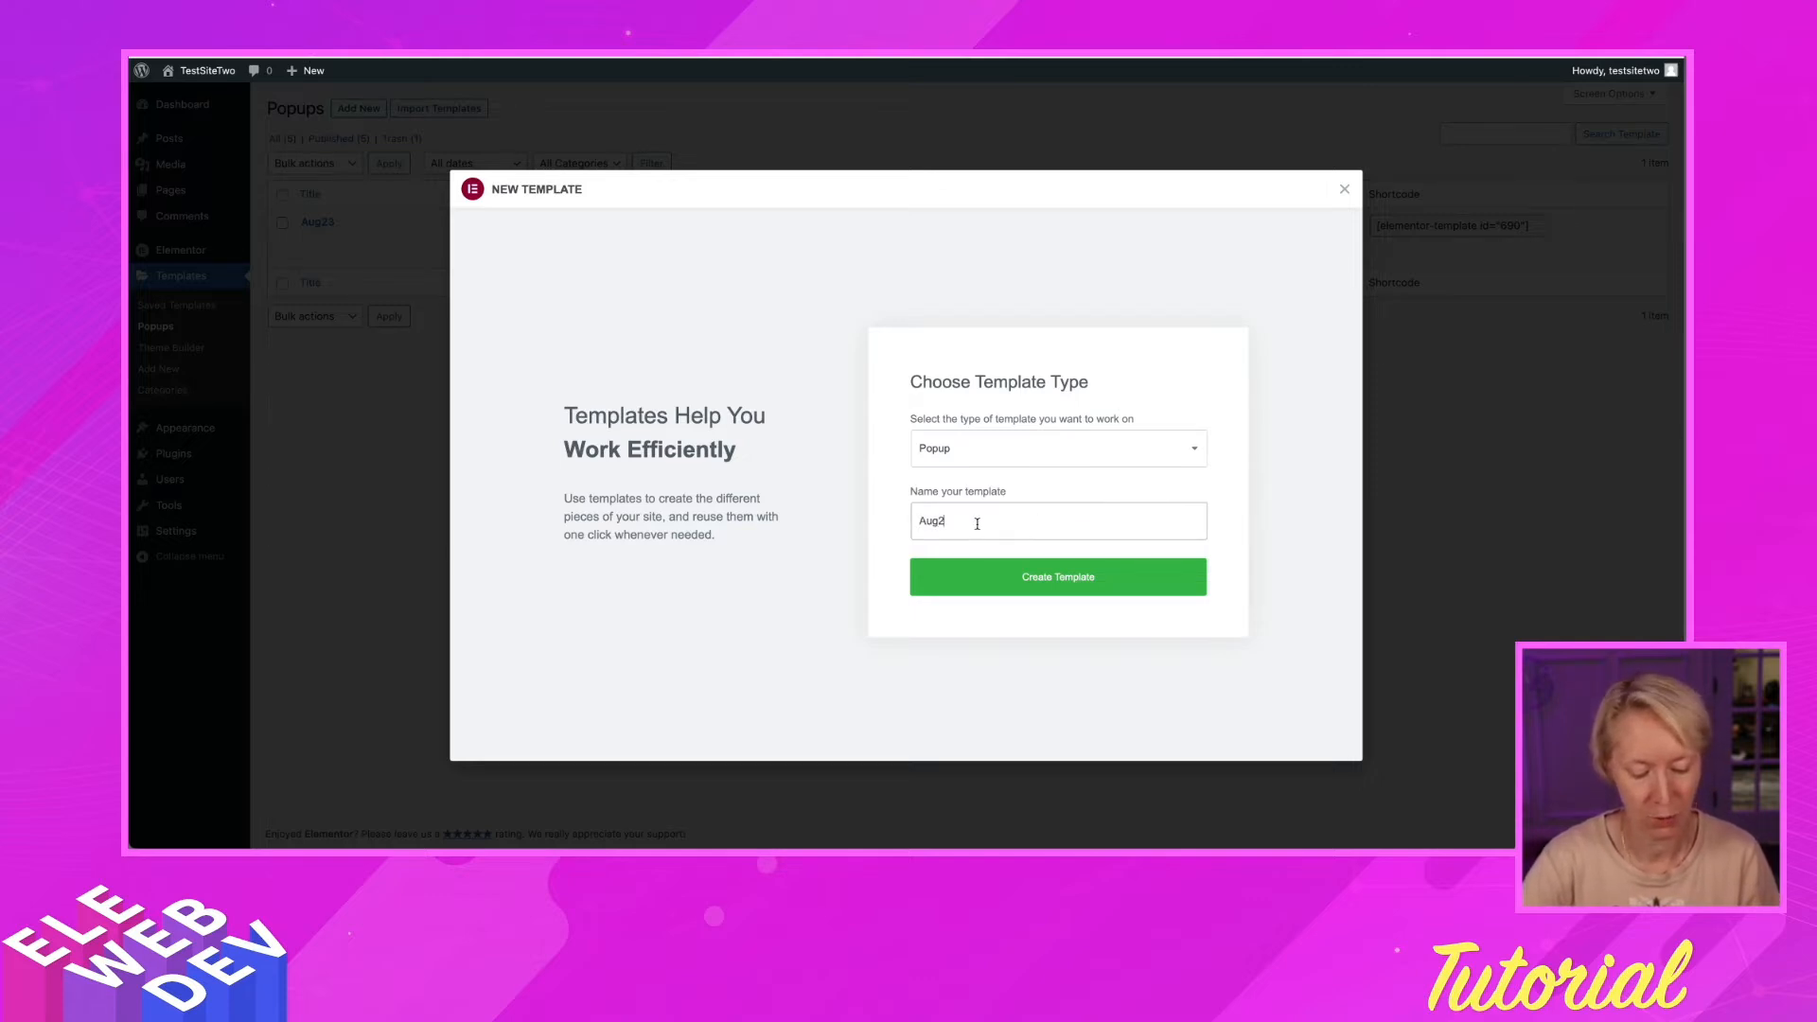
type("6")
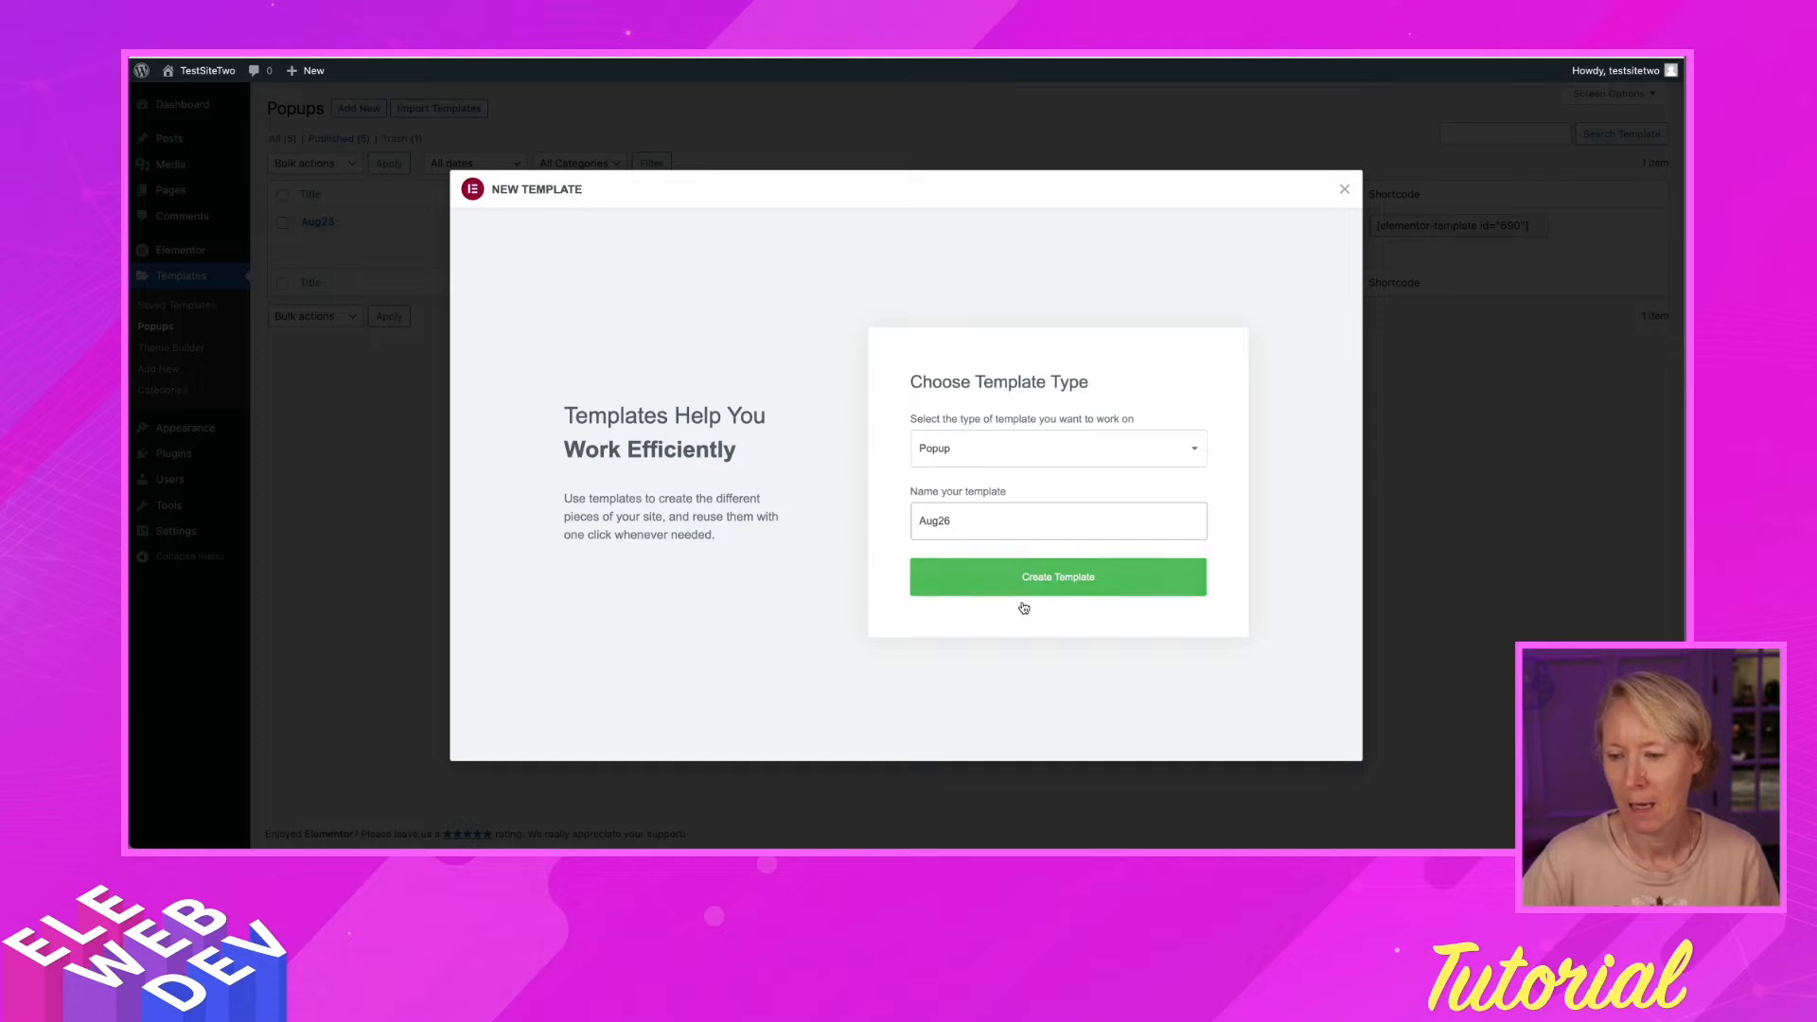
left_click(1041, 583)
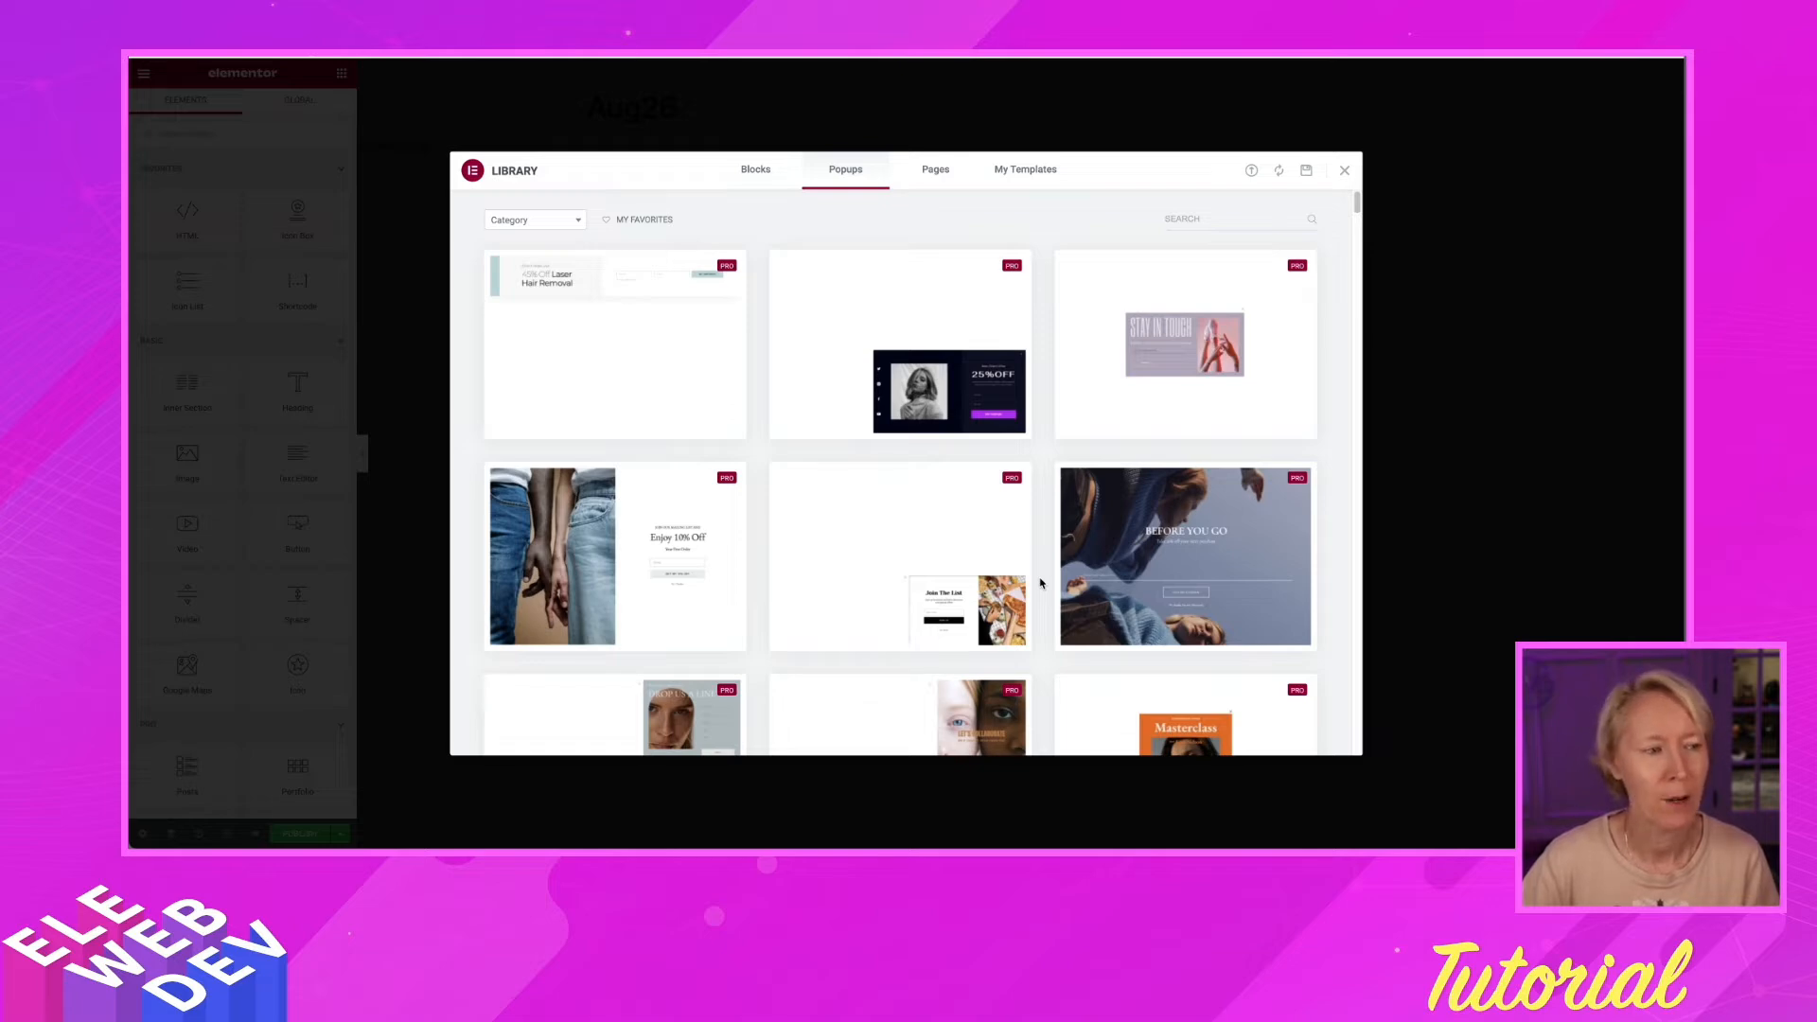
Close the template library and drop a Media Carousel widget into the blank popup
left_click(1345, 172)
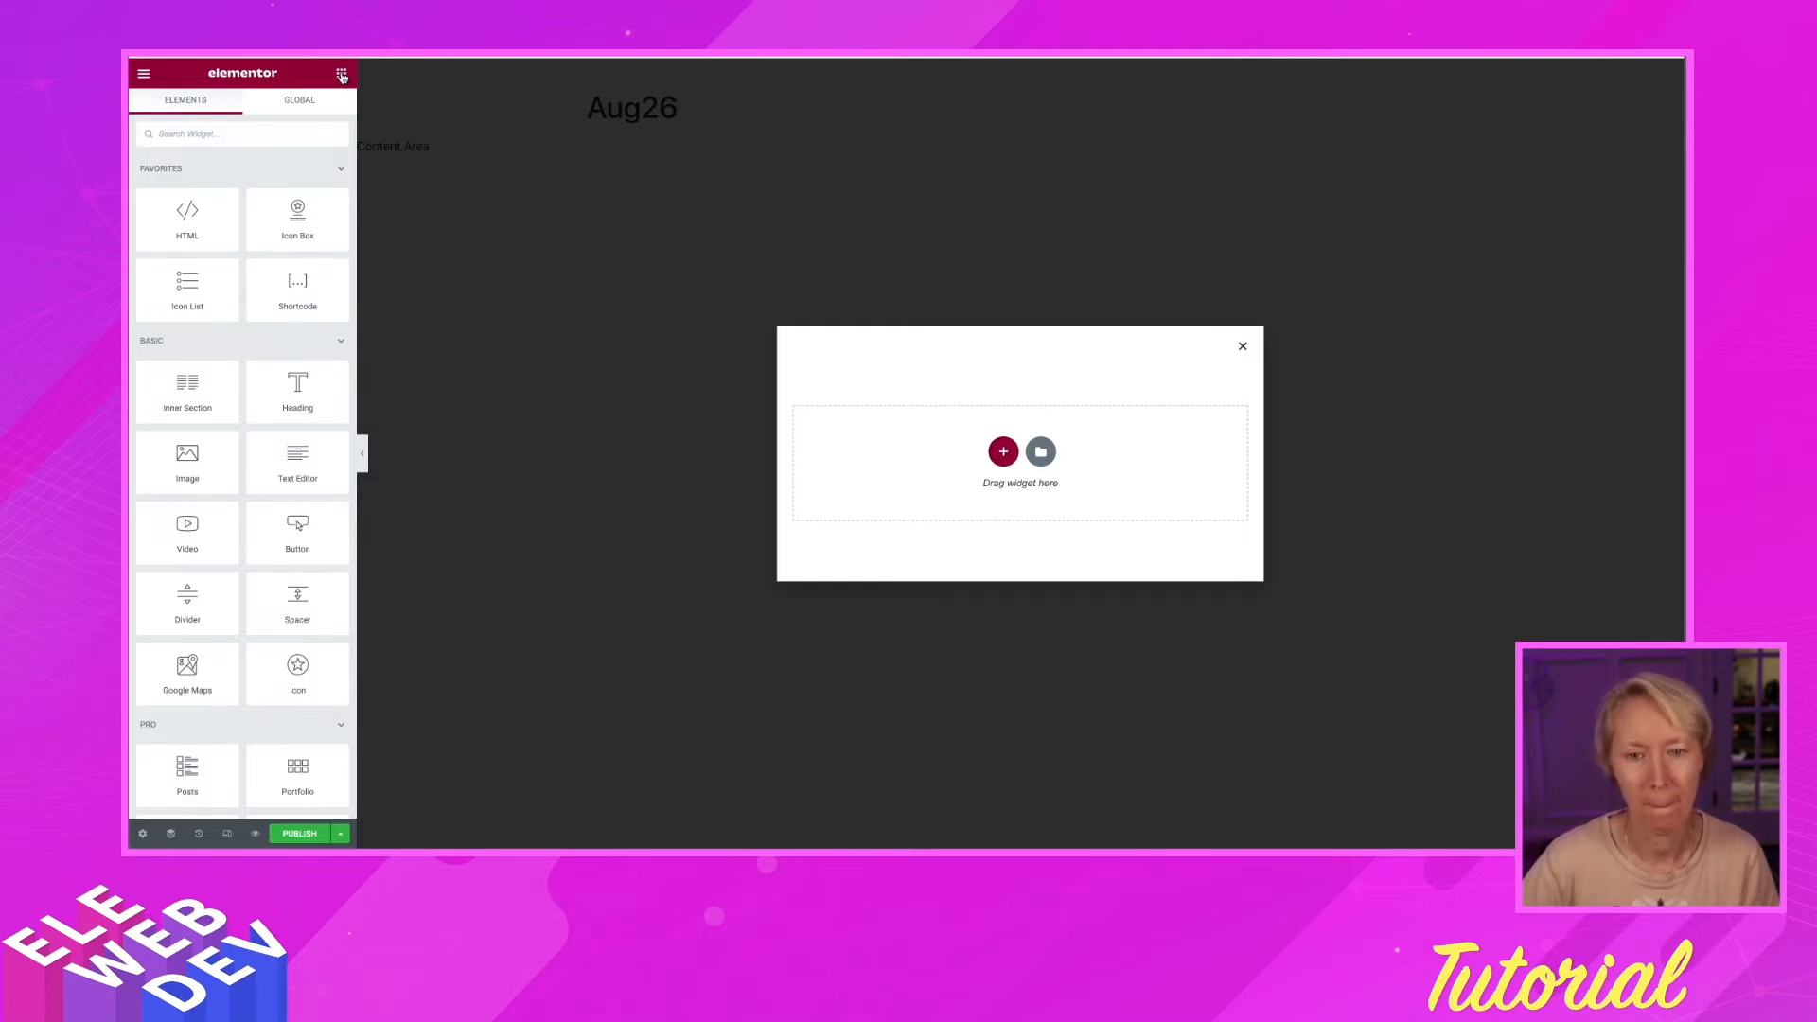
scroll(282, 578, "down", 3)
scroll(281, 580, "down", 5)
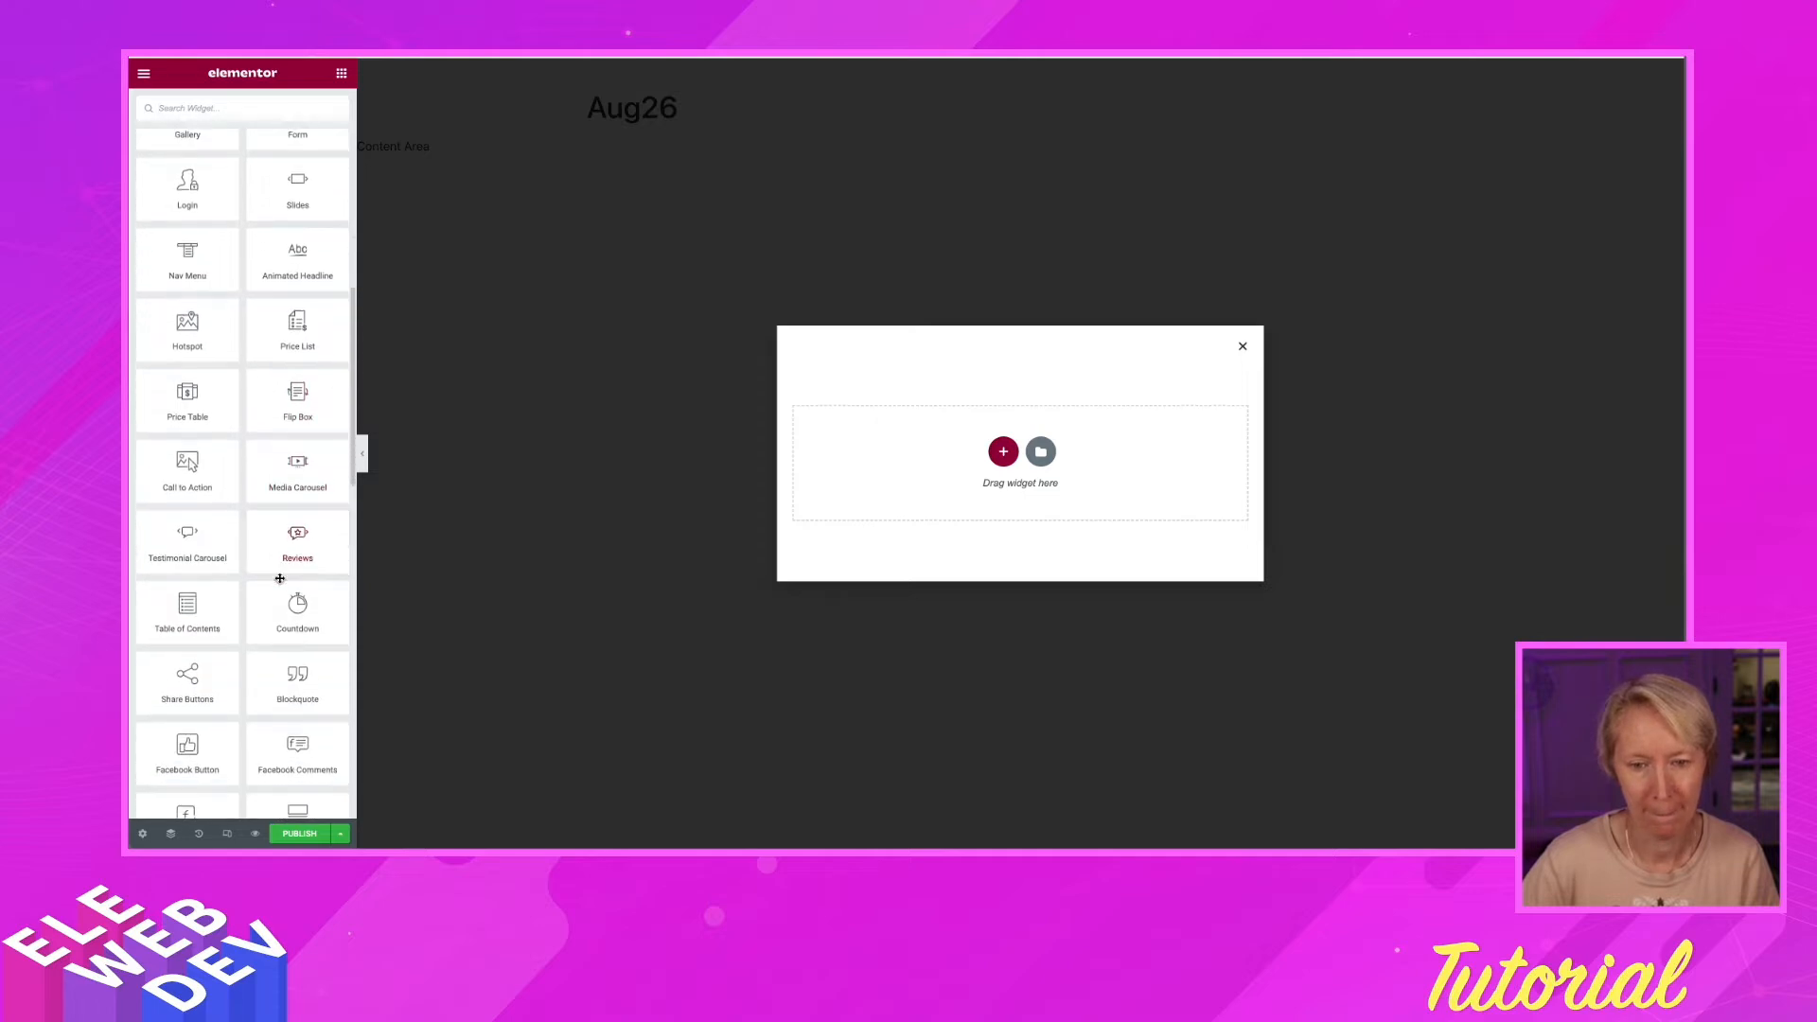
left_click_drag(289, 467, 975, 455)
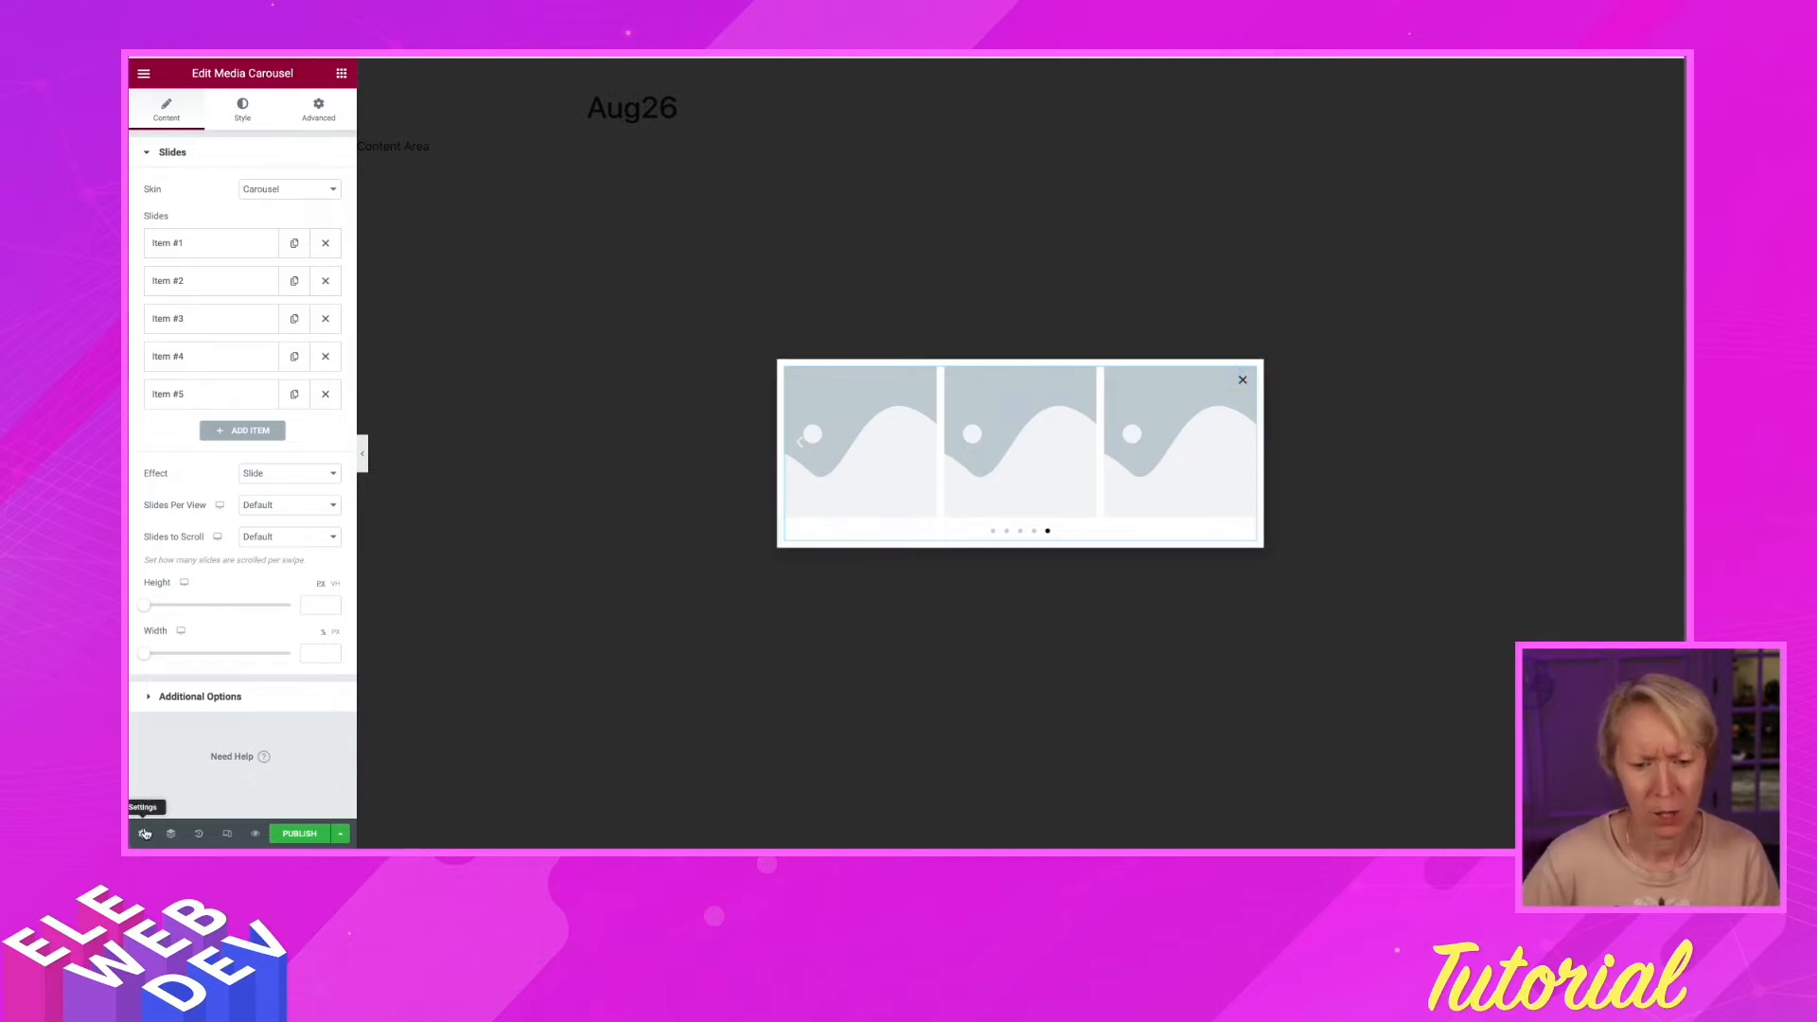
Set the Aug26 popup width to 1200 px, then return to editing the Media Carousel
left_click(144, 835)
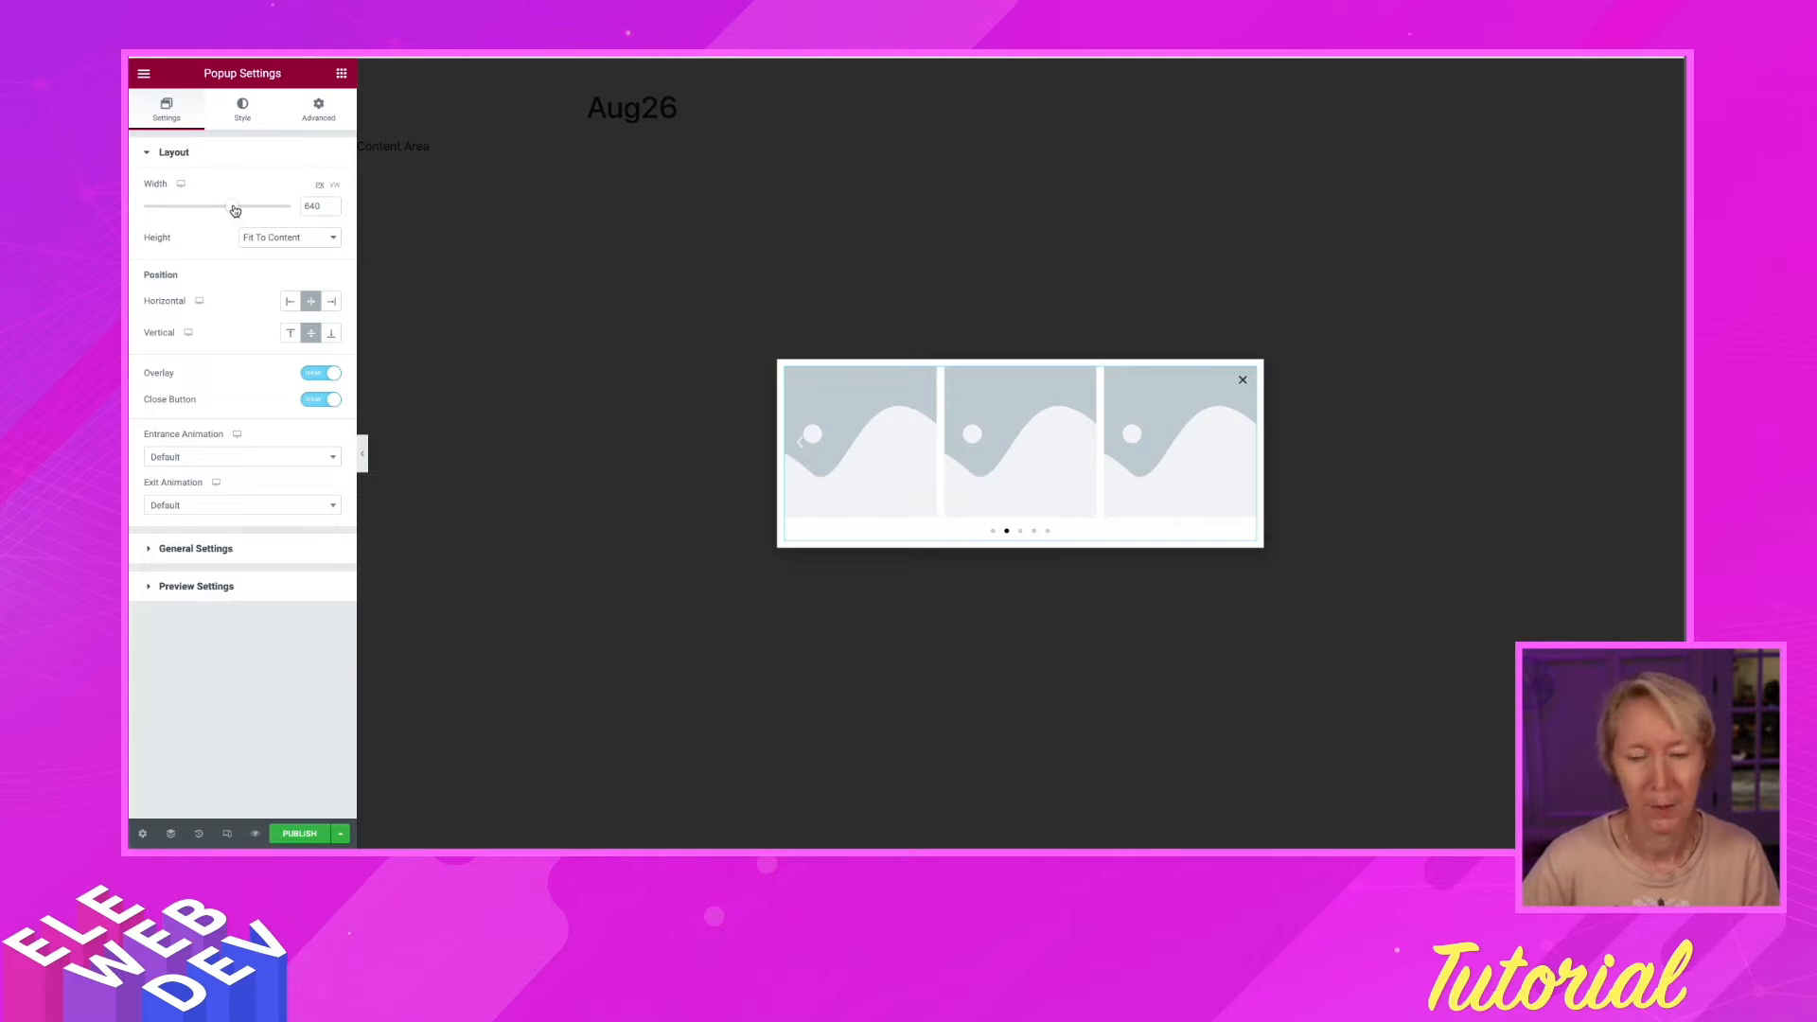
left_click_drag(235, 210, 290, 210)
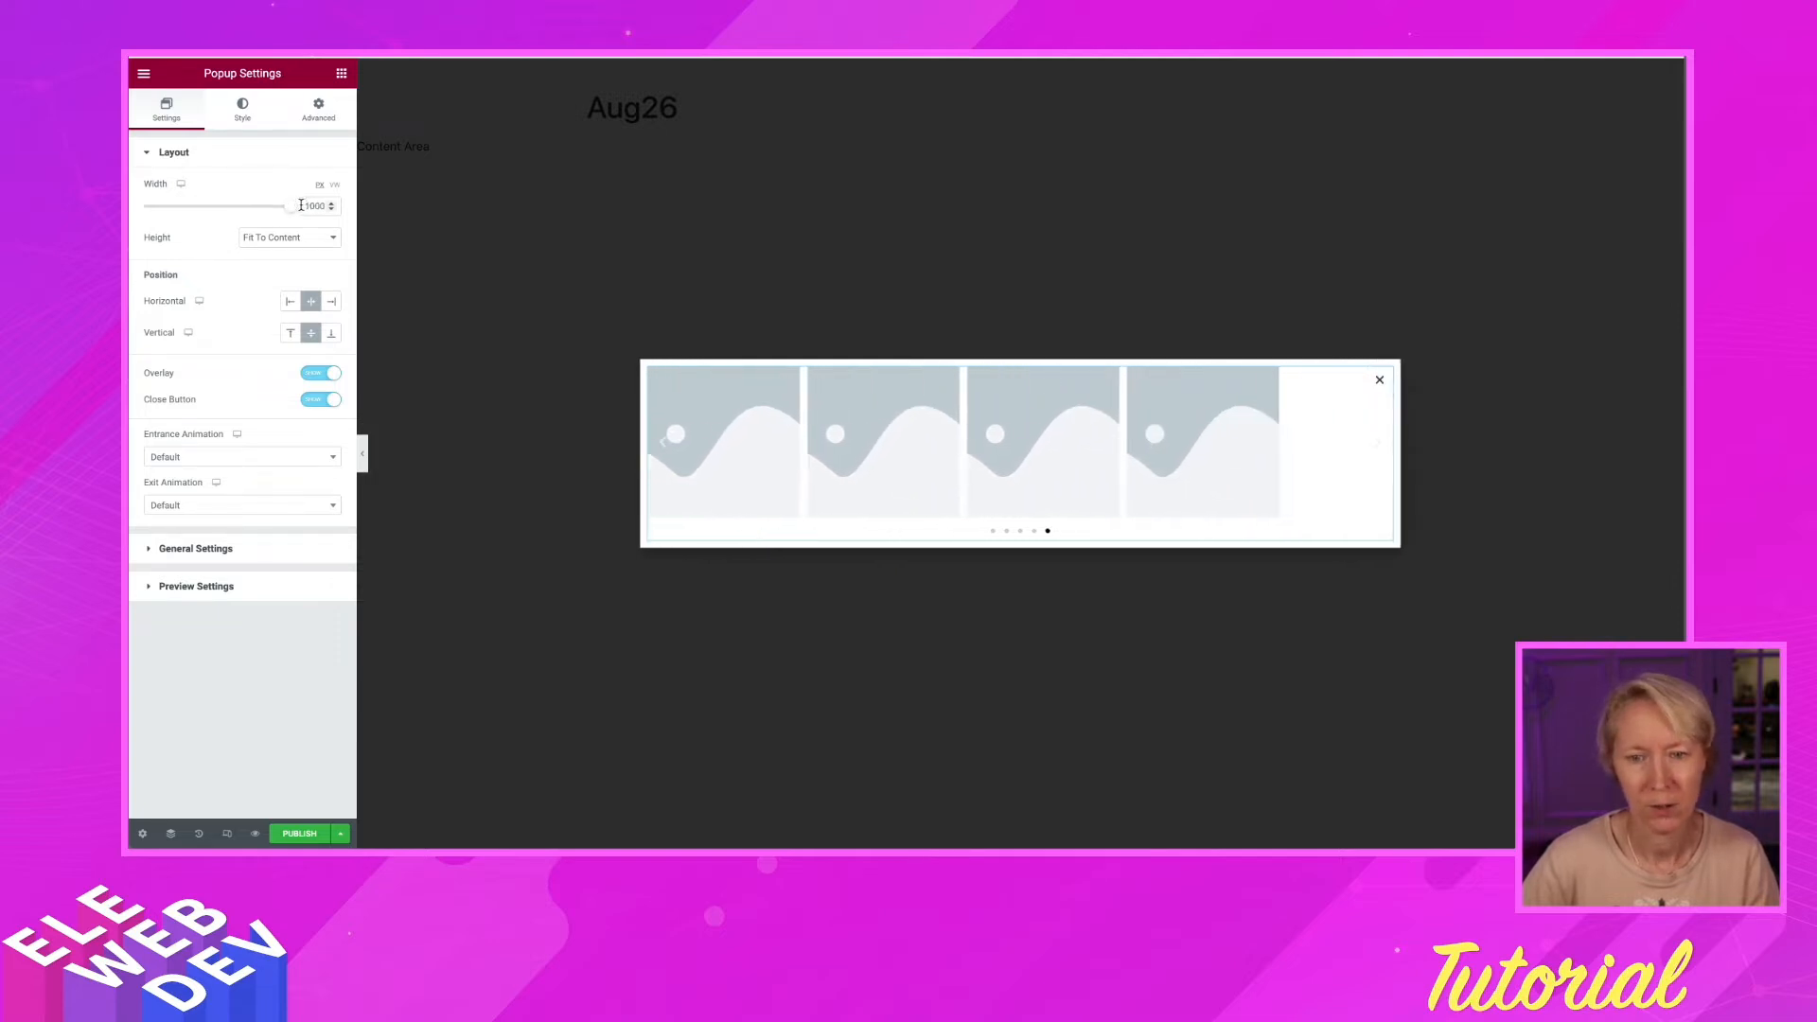
left_click(313, 206)
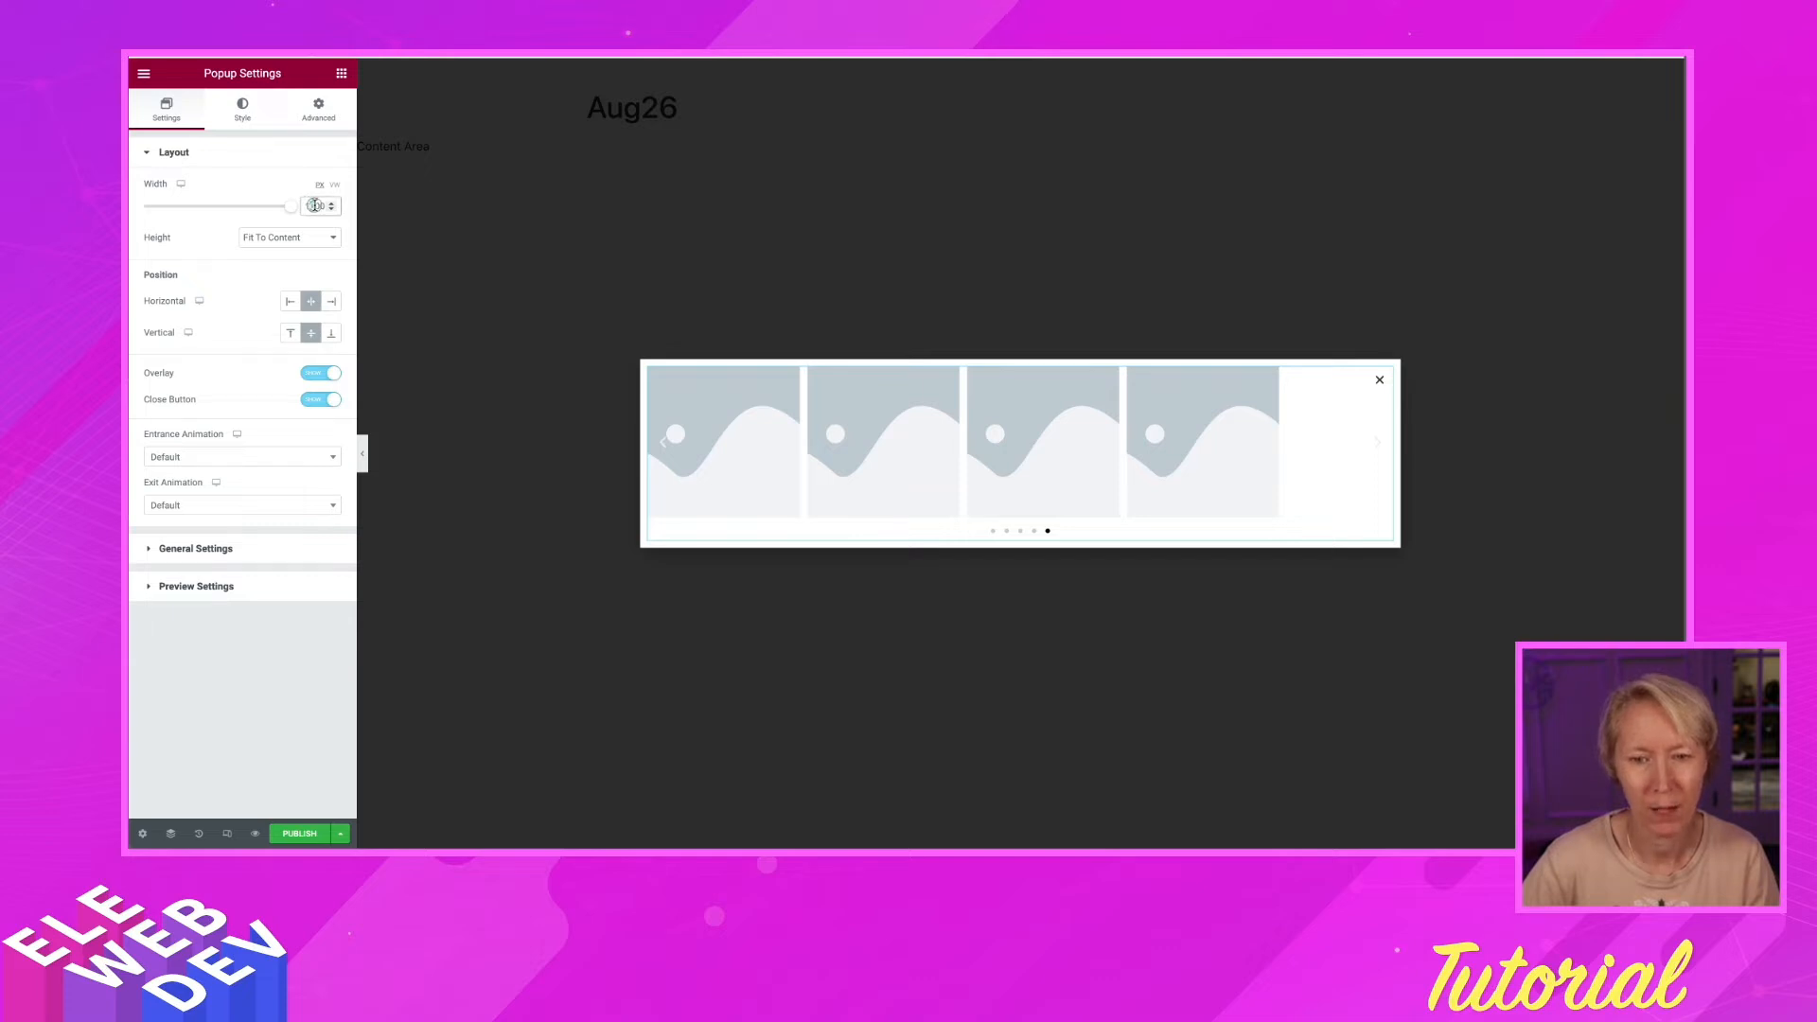
type("2")
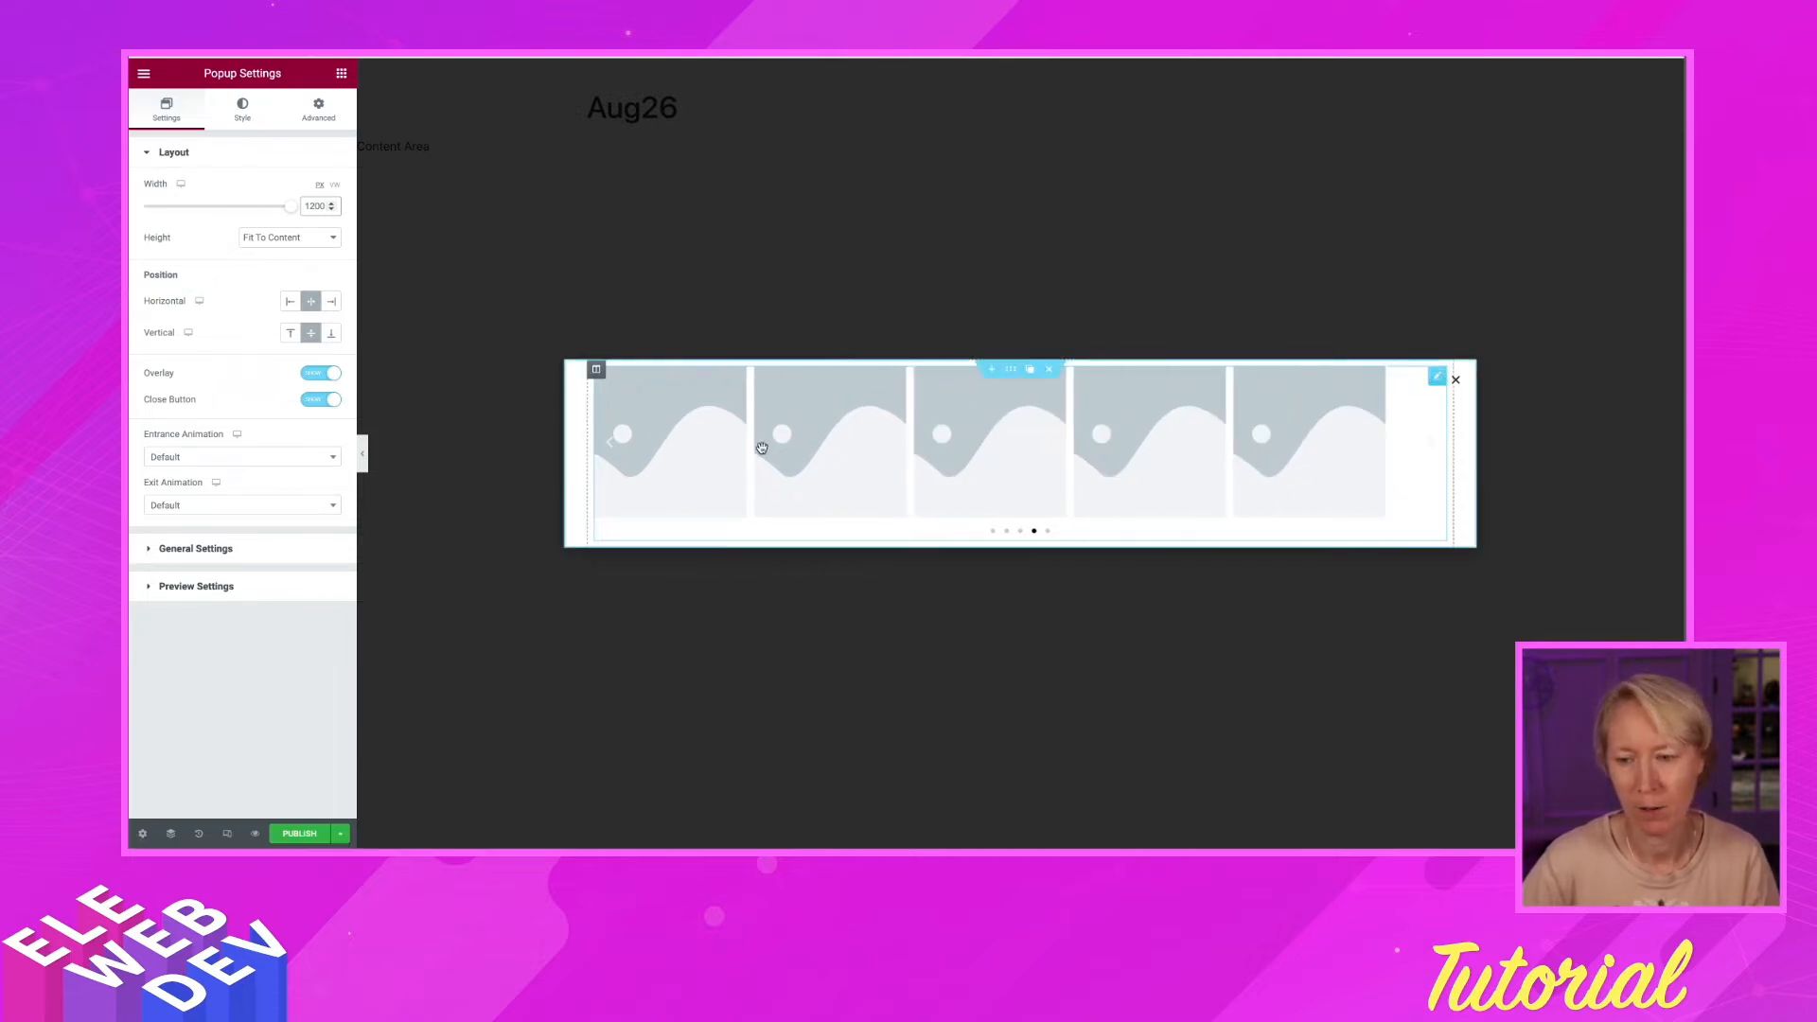
right_click(762, 447)
left_click(829, 465)
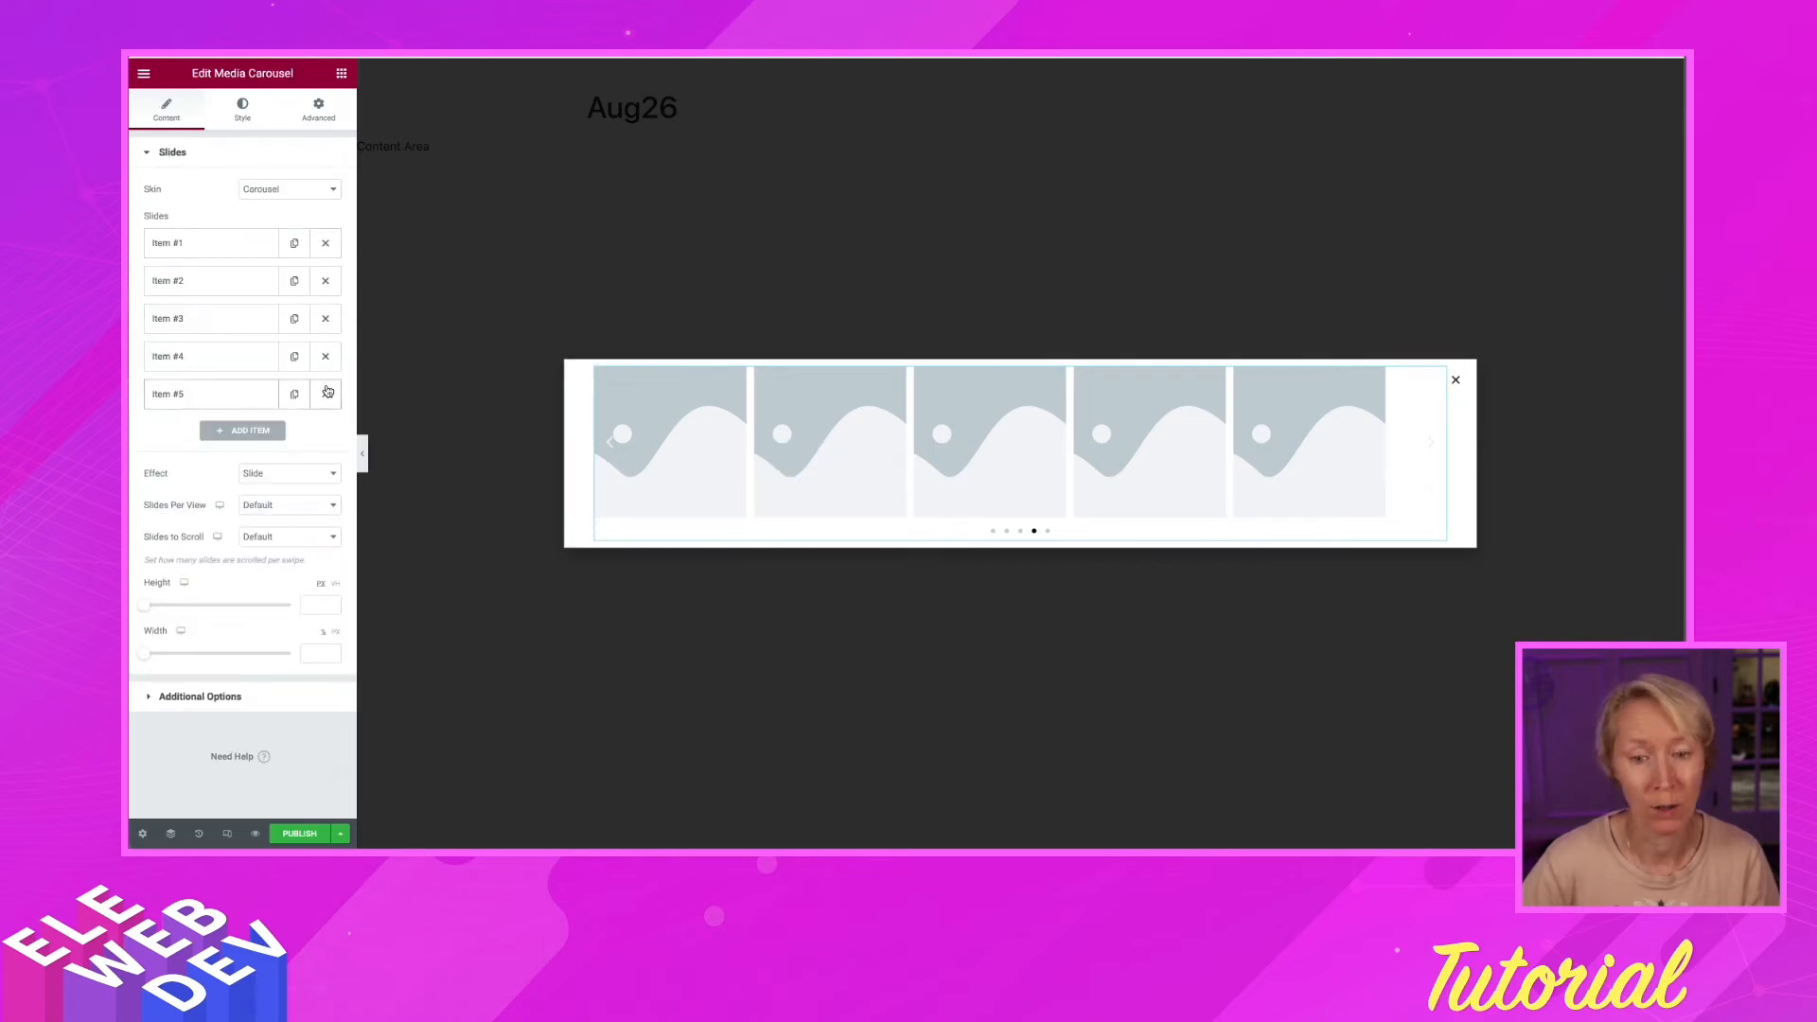
Delete slide items #5 and #4, enable Lazyload, set Pagination to None and turn Arrows off
left_click(326, 391)
left_click(325, 357)
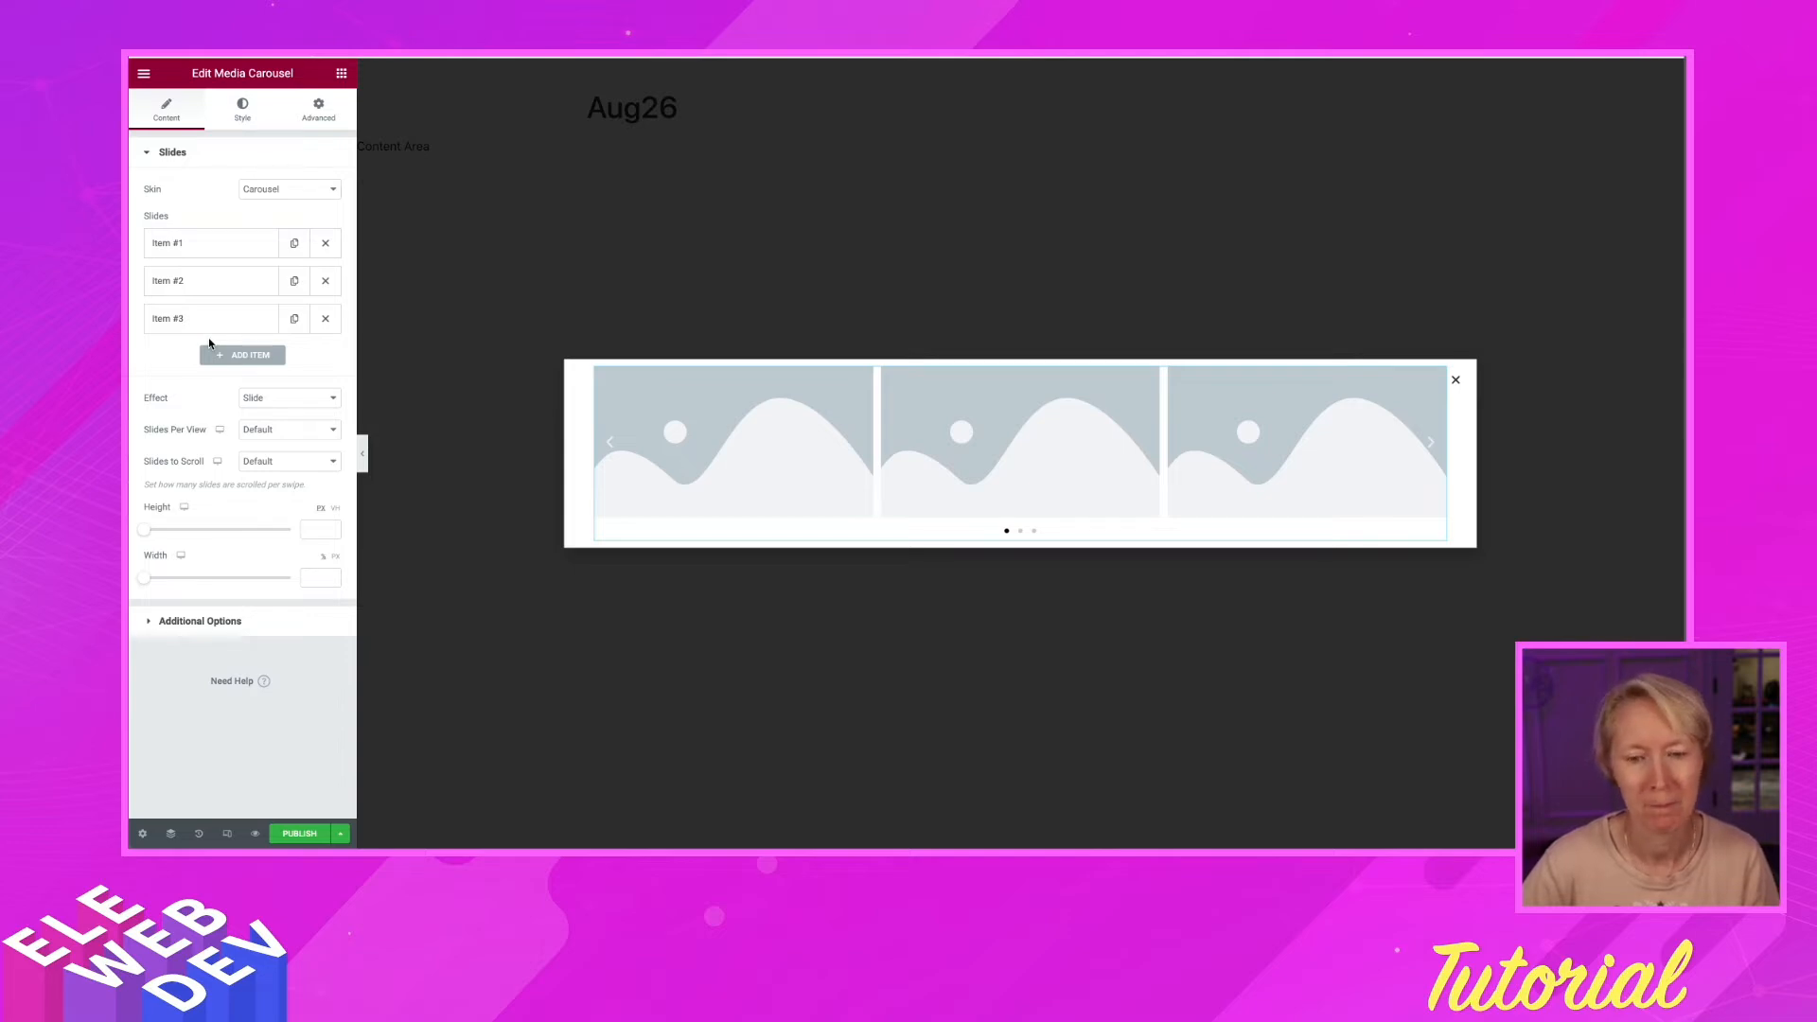
left_click(211, 627)
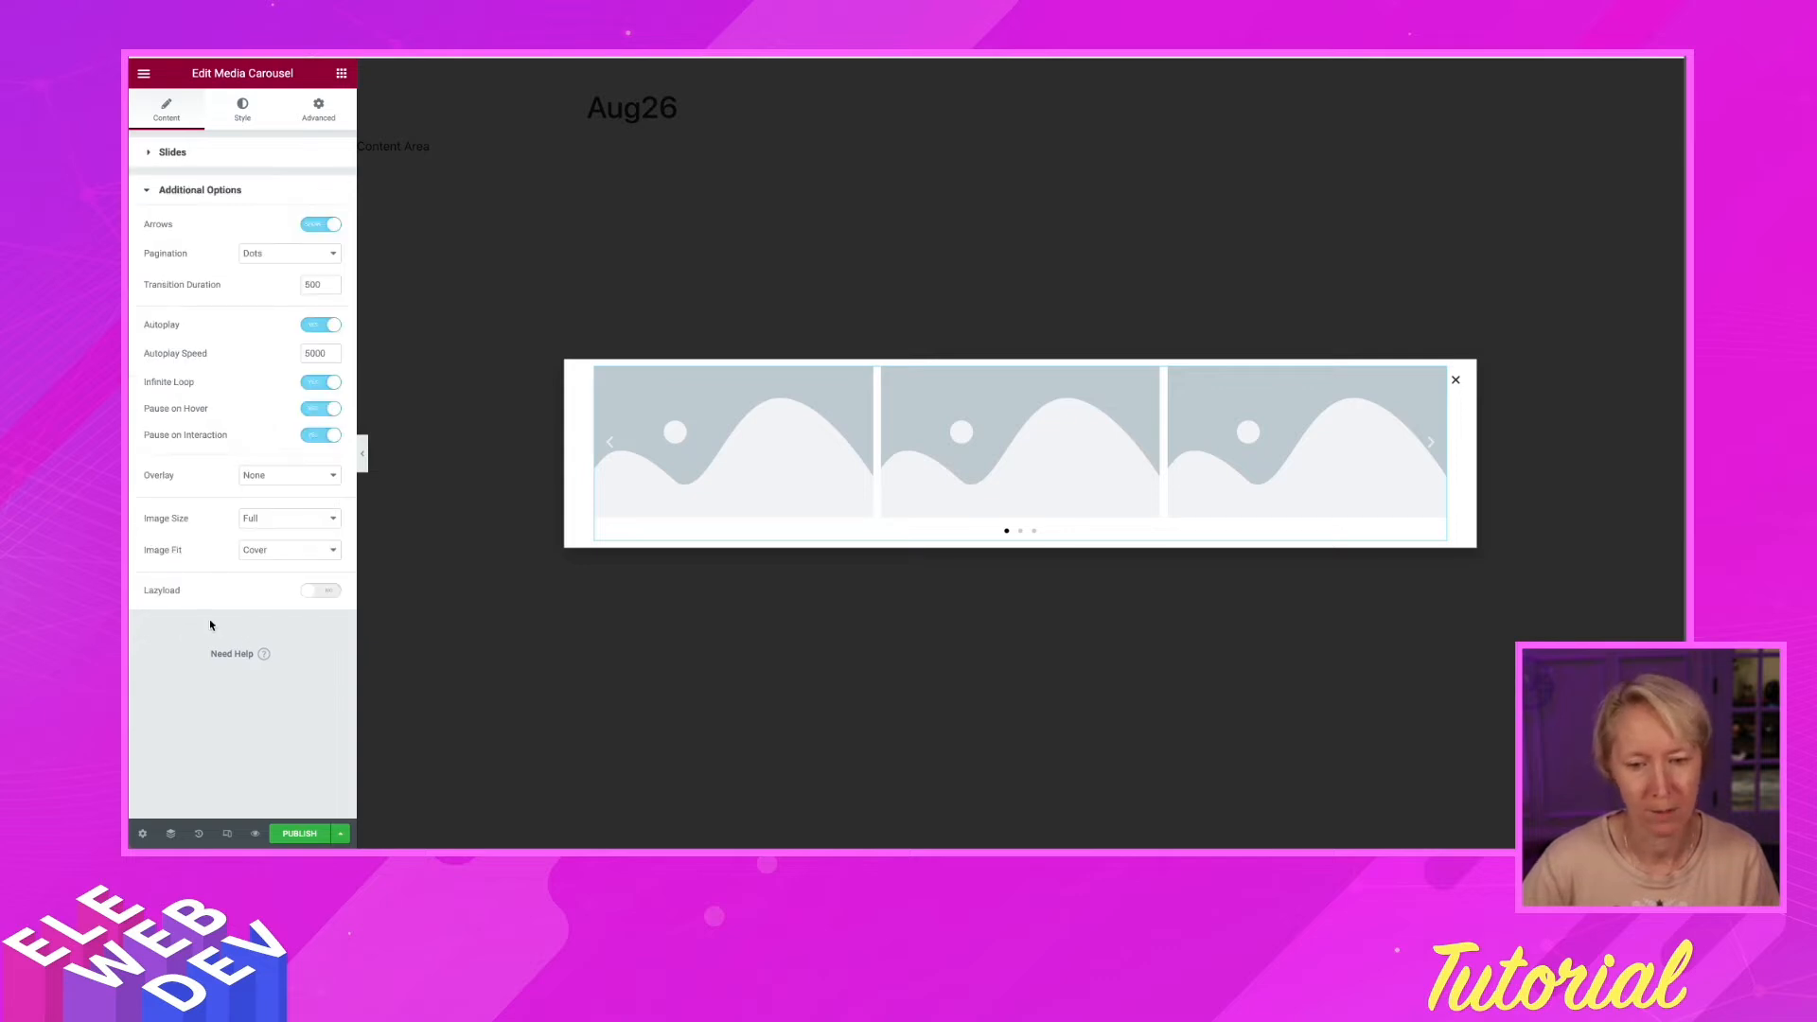
left_click(314, 594)
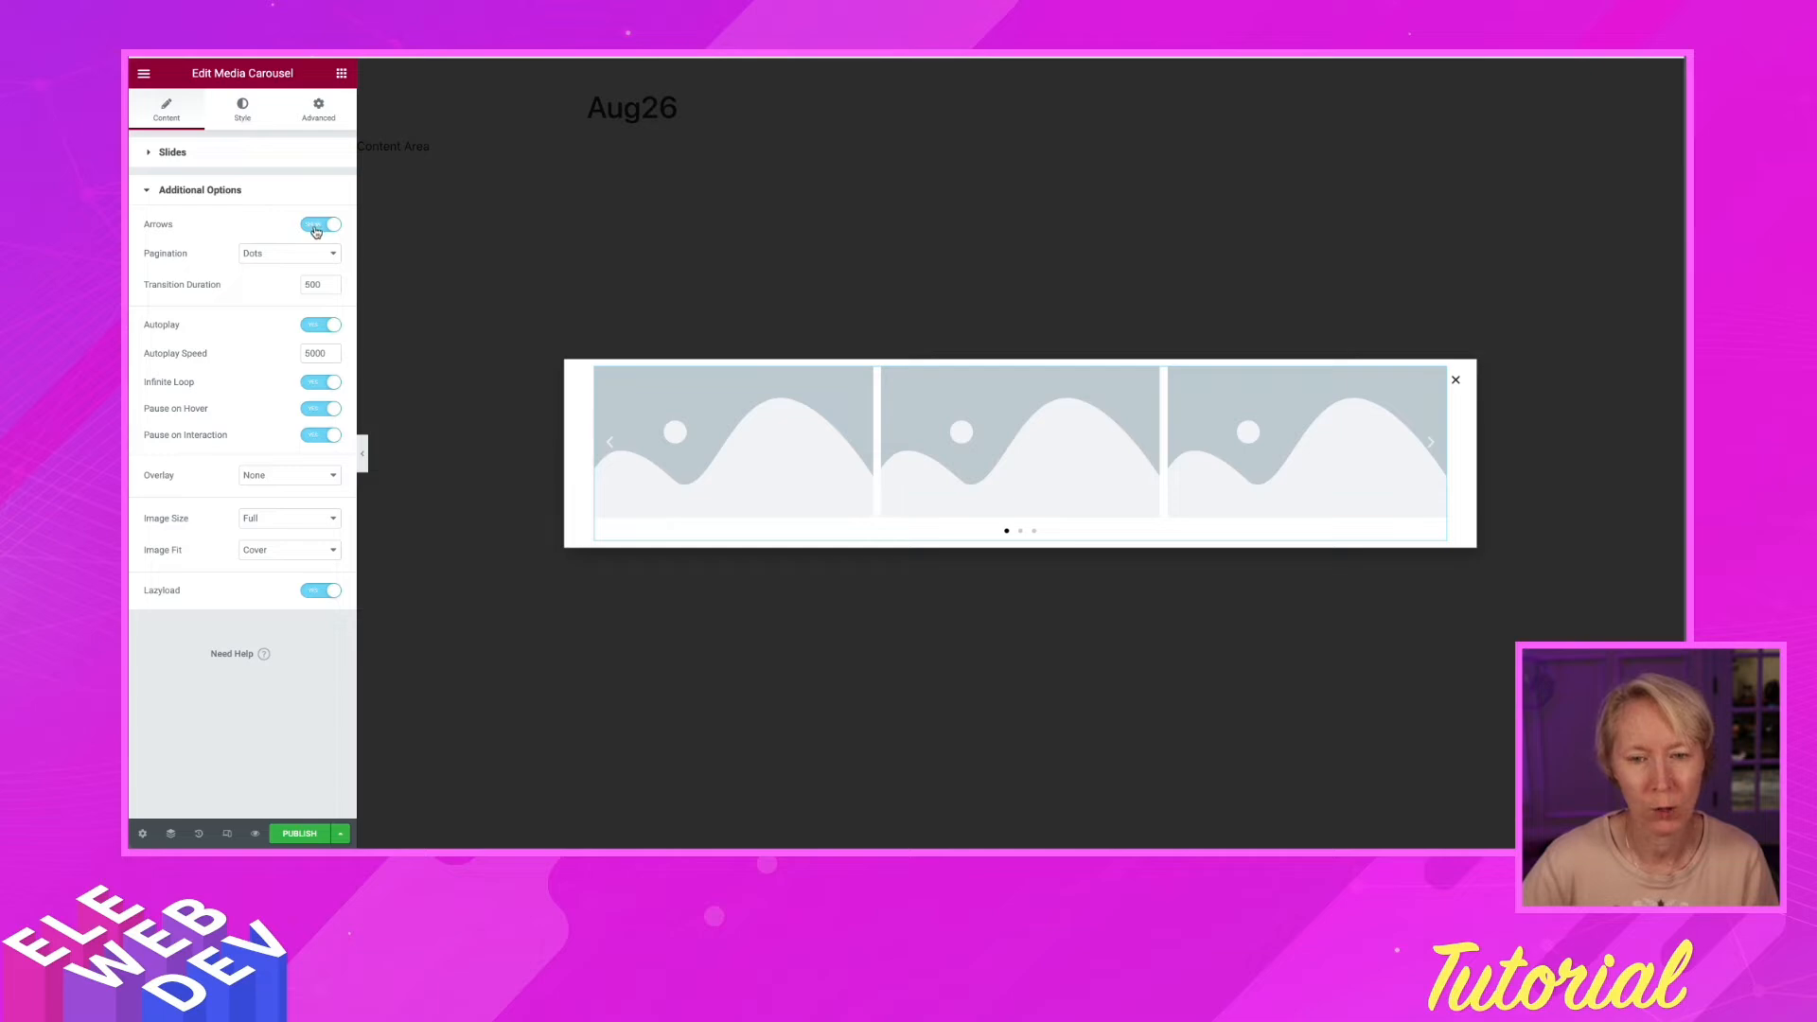
left_click(304, 255)
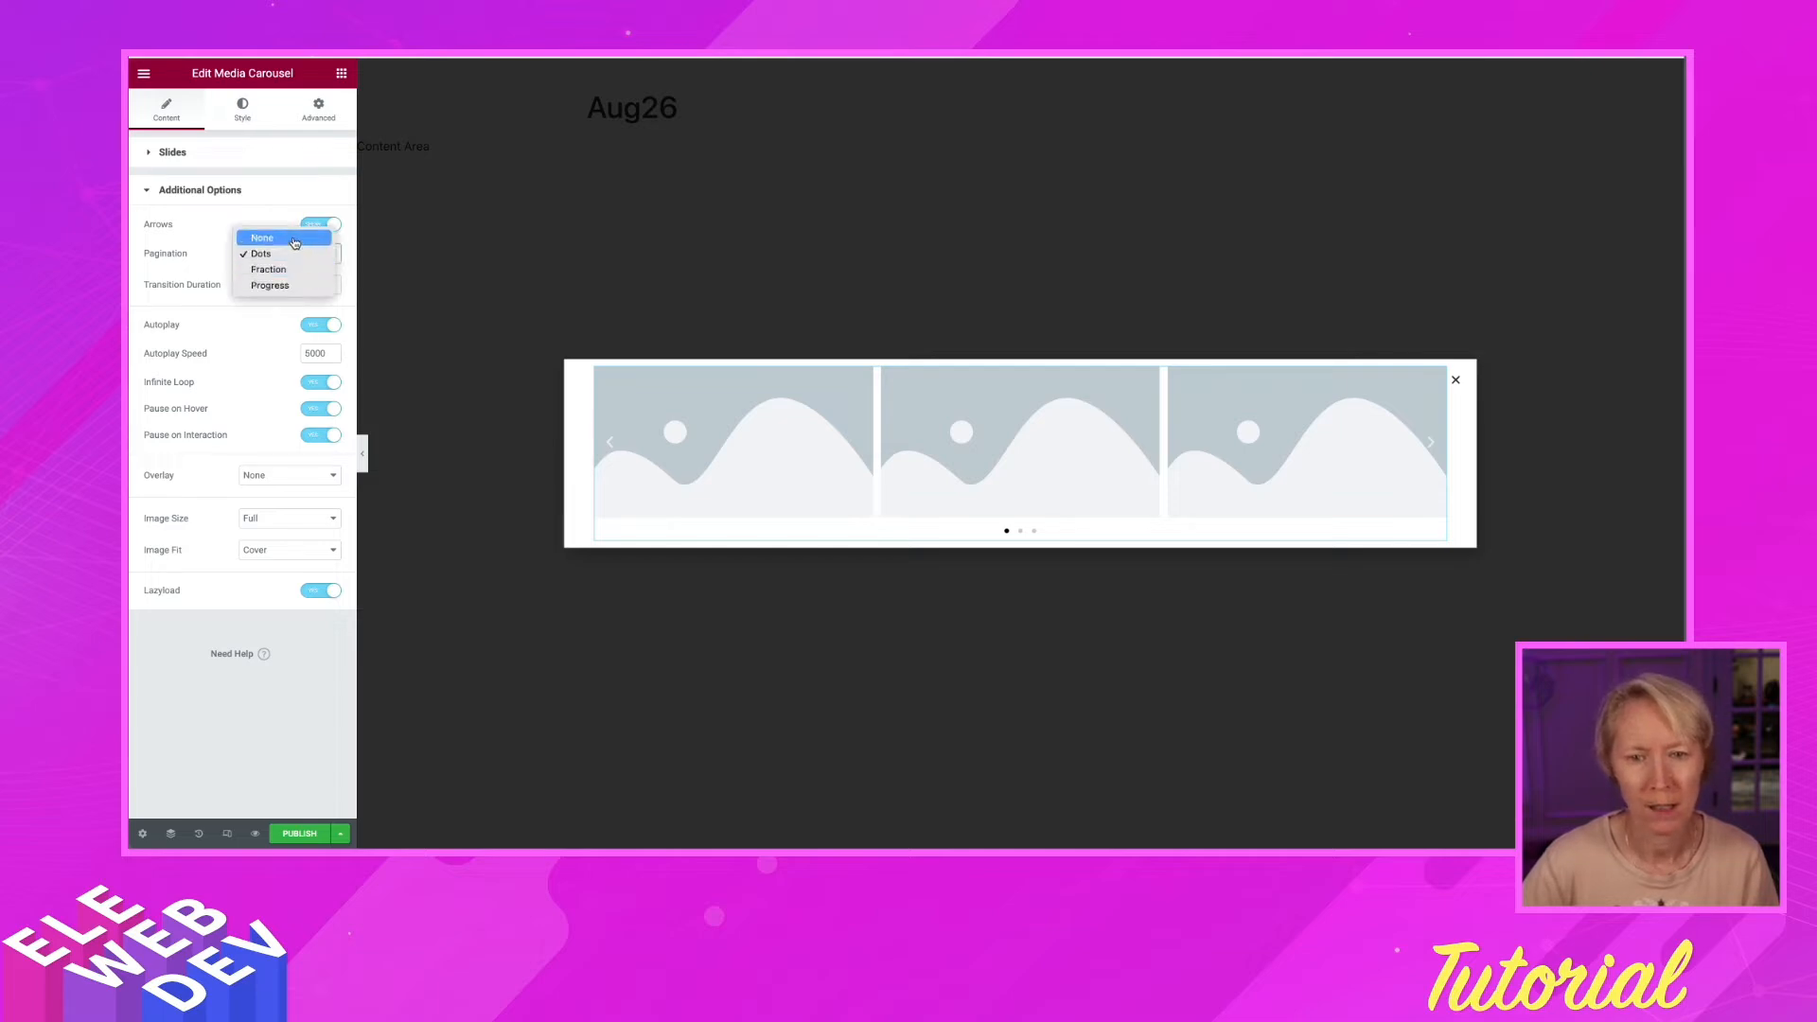
left_click(294, 241)
left_click(321, 224)
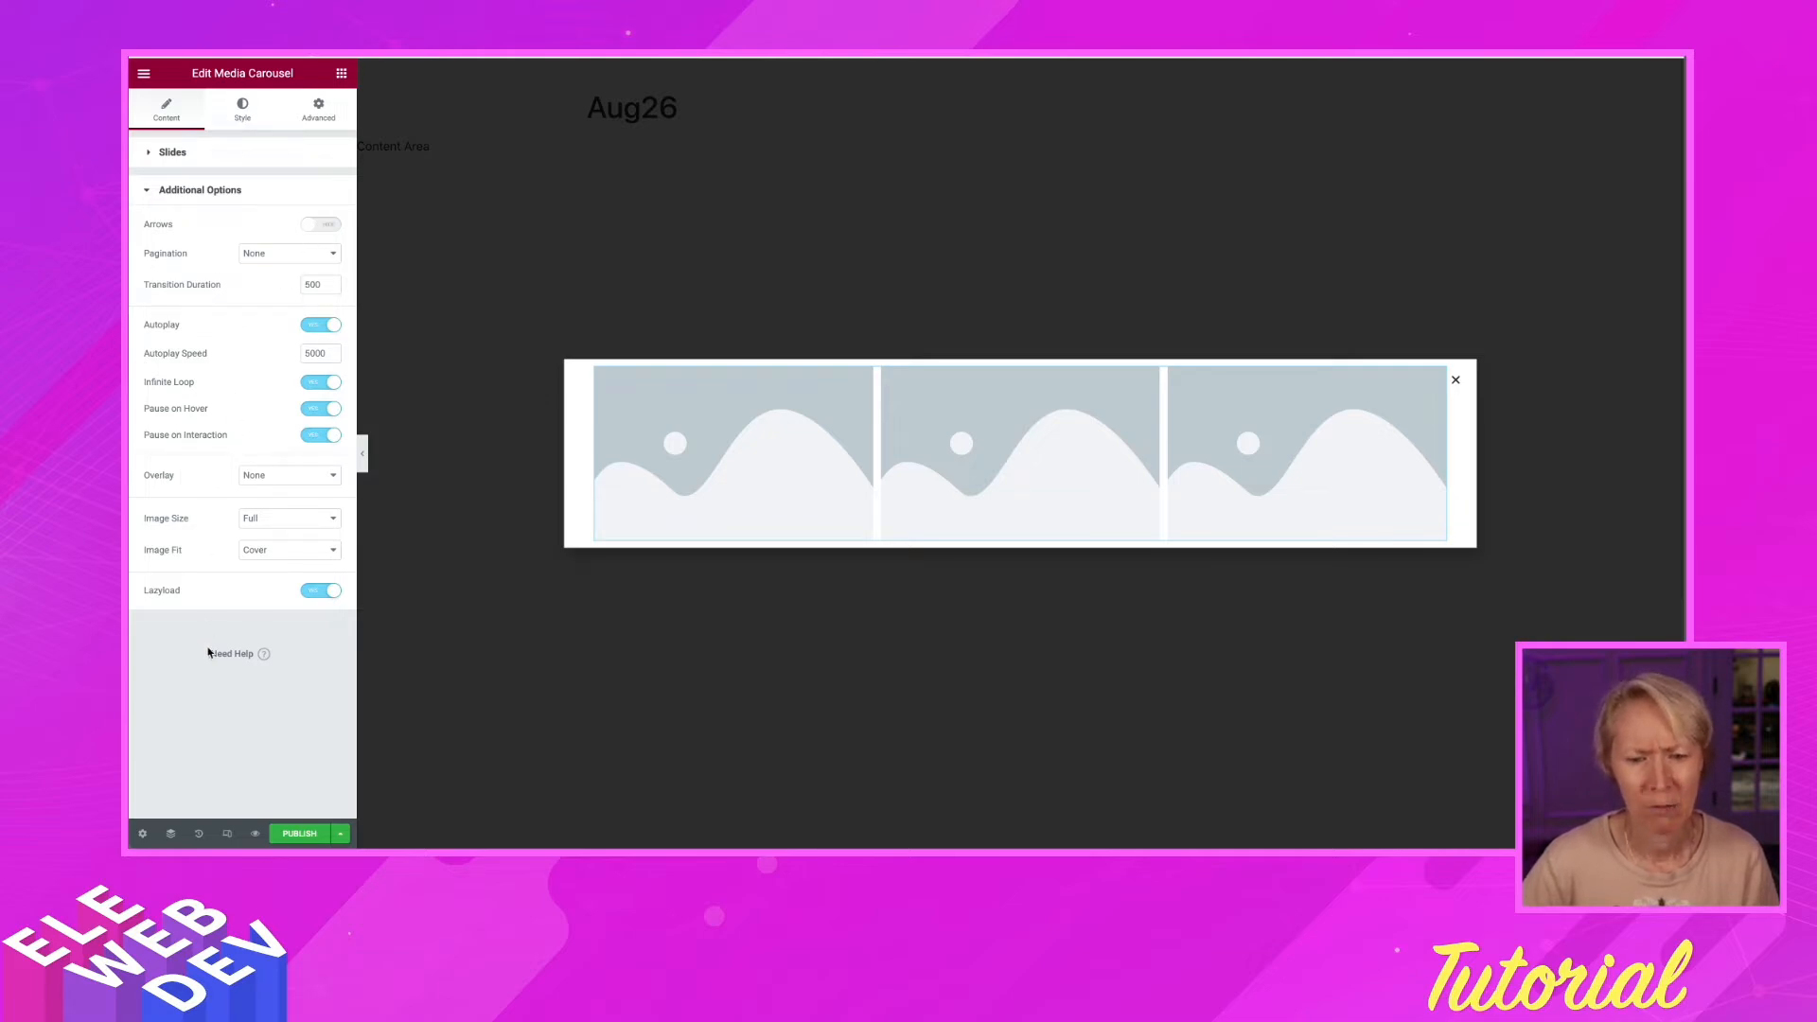
Publish the Aug26 popup with the On Click trigger enabled, then Save & Close
left_click(301, 832)
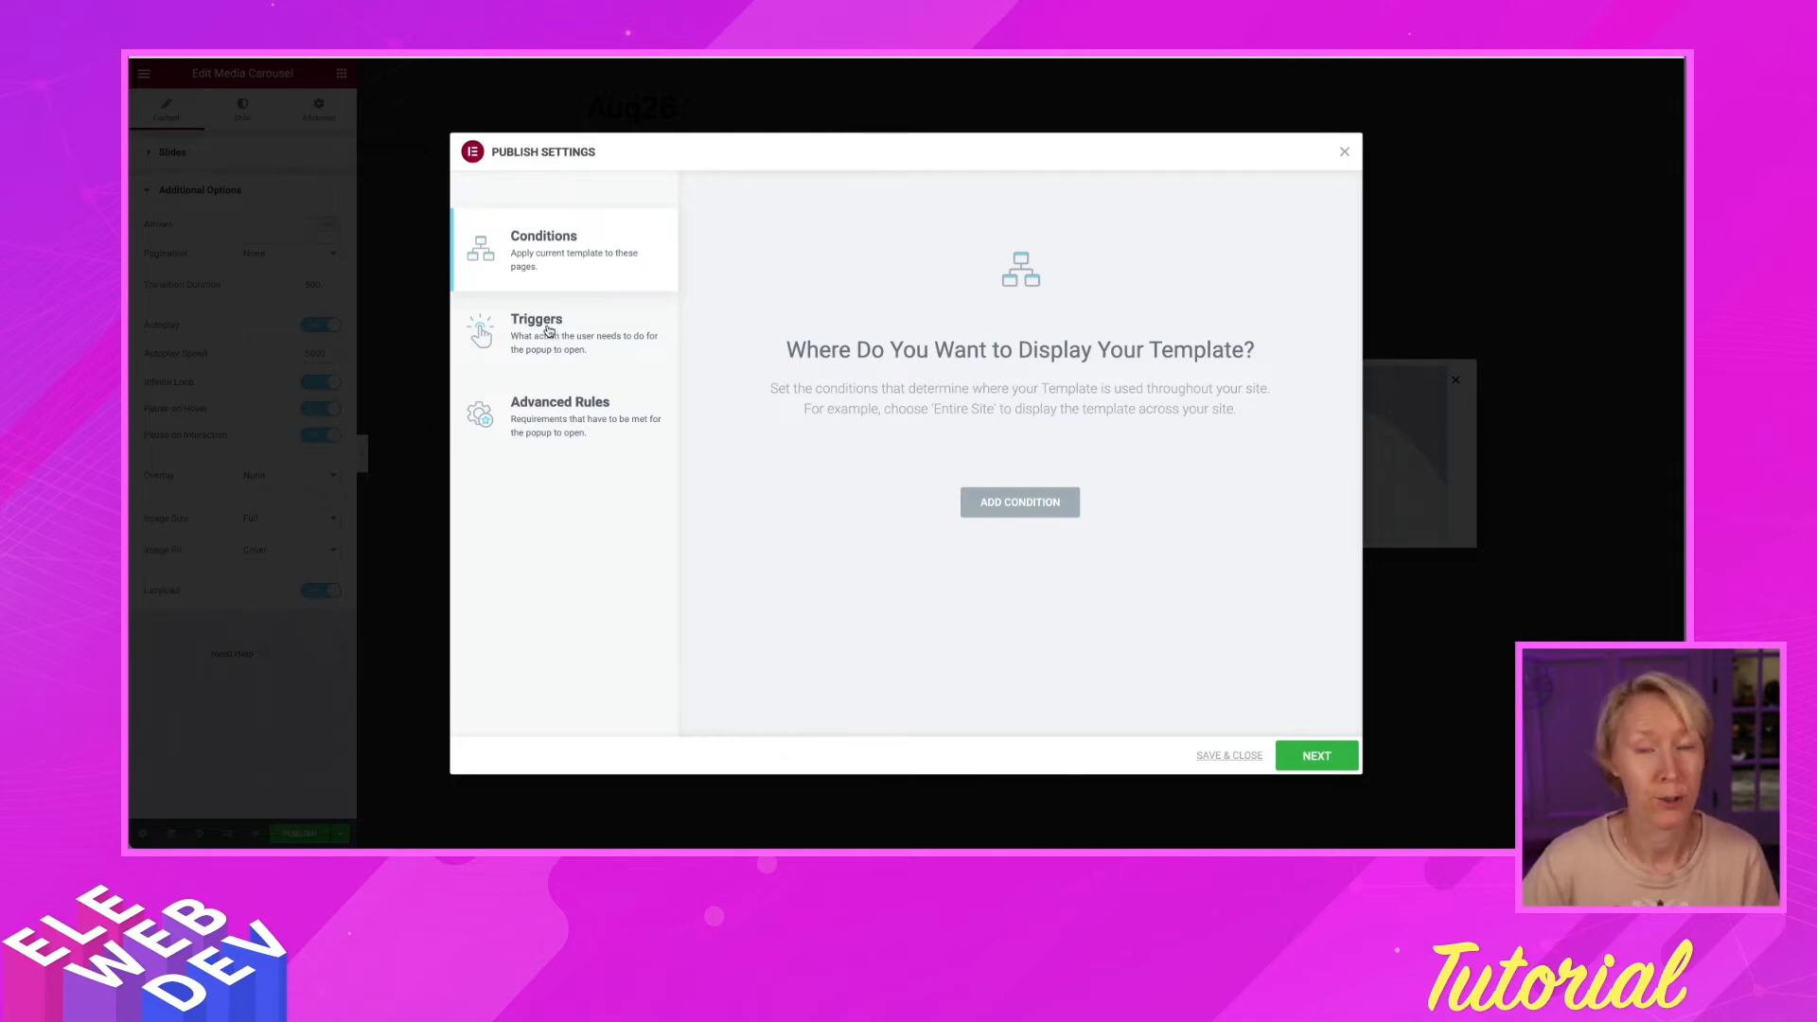
left_click(549, 332)
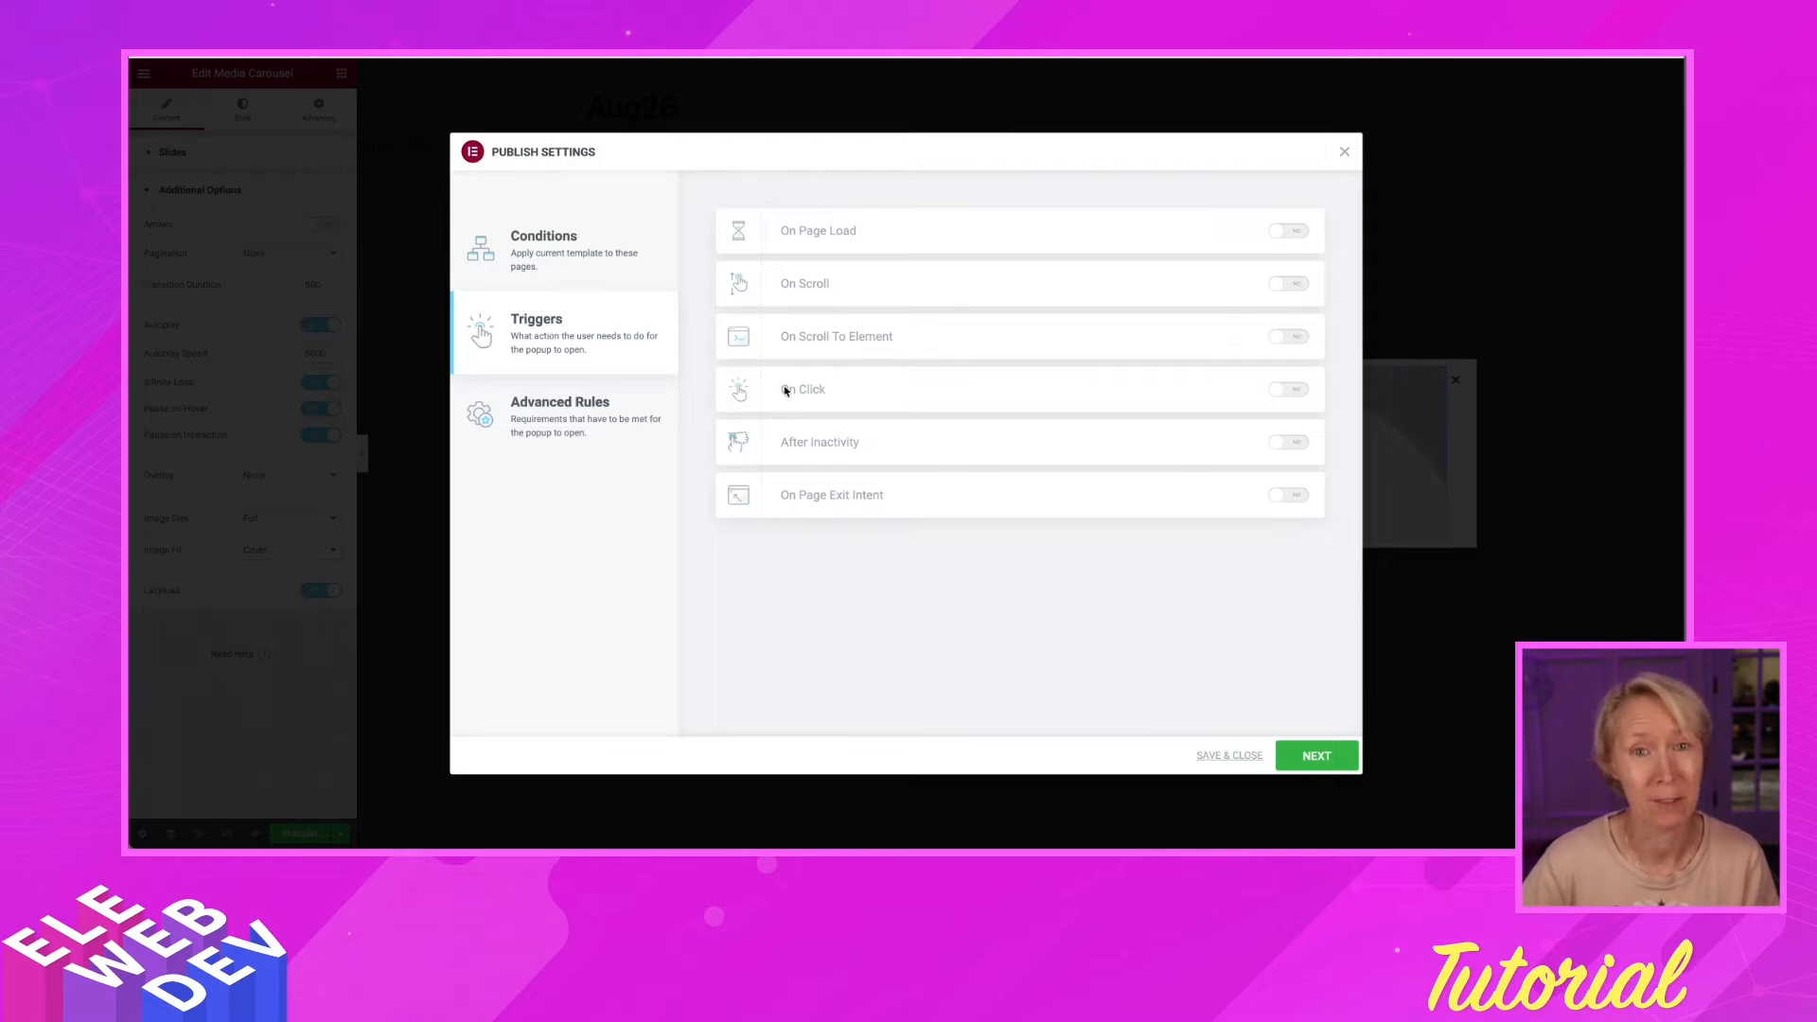
left_click(1284, 392)
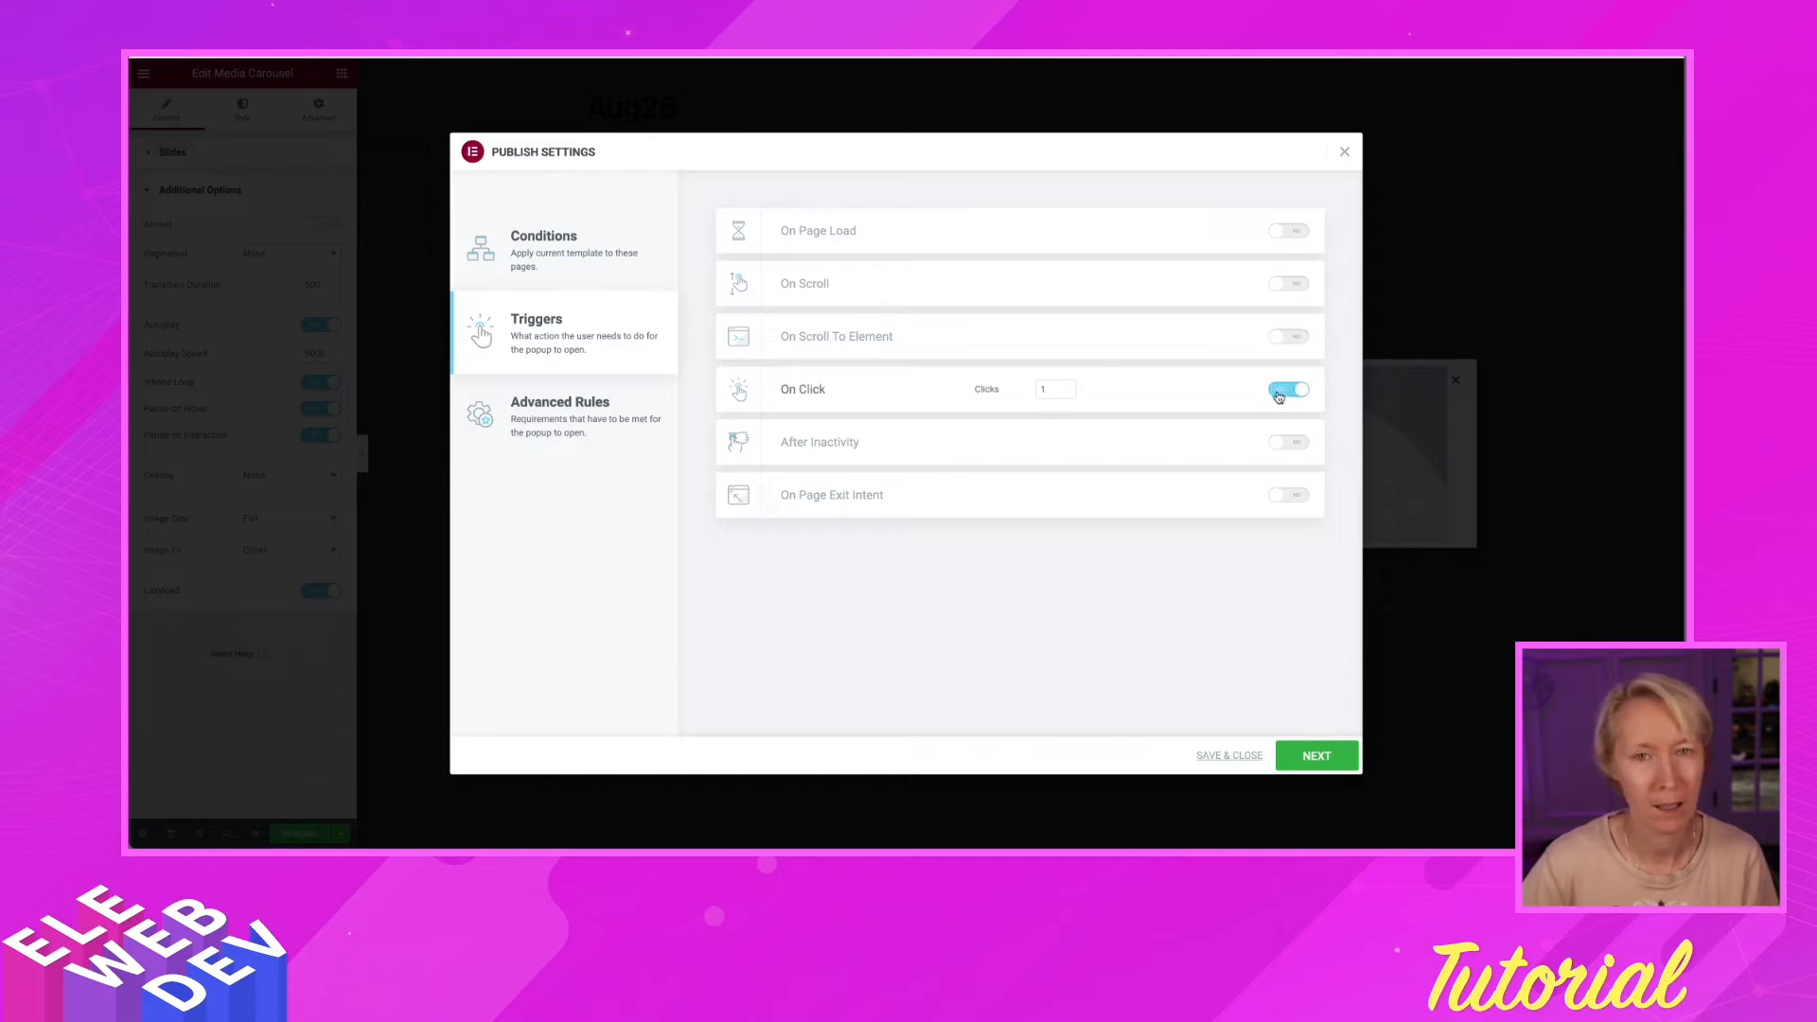
left_click(1223, 757)
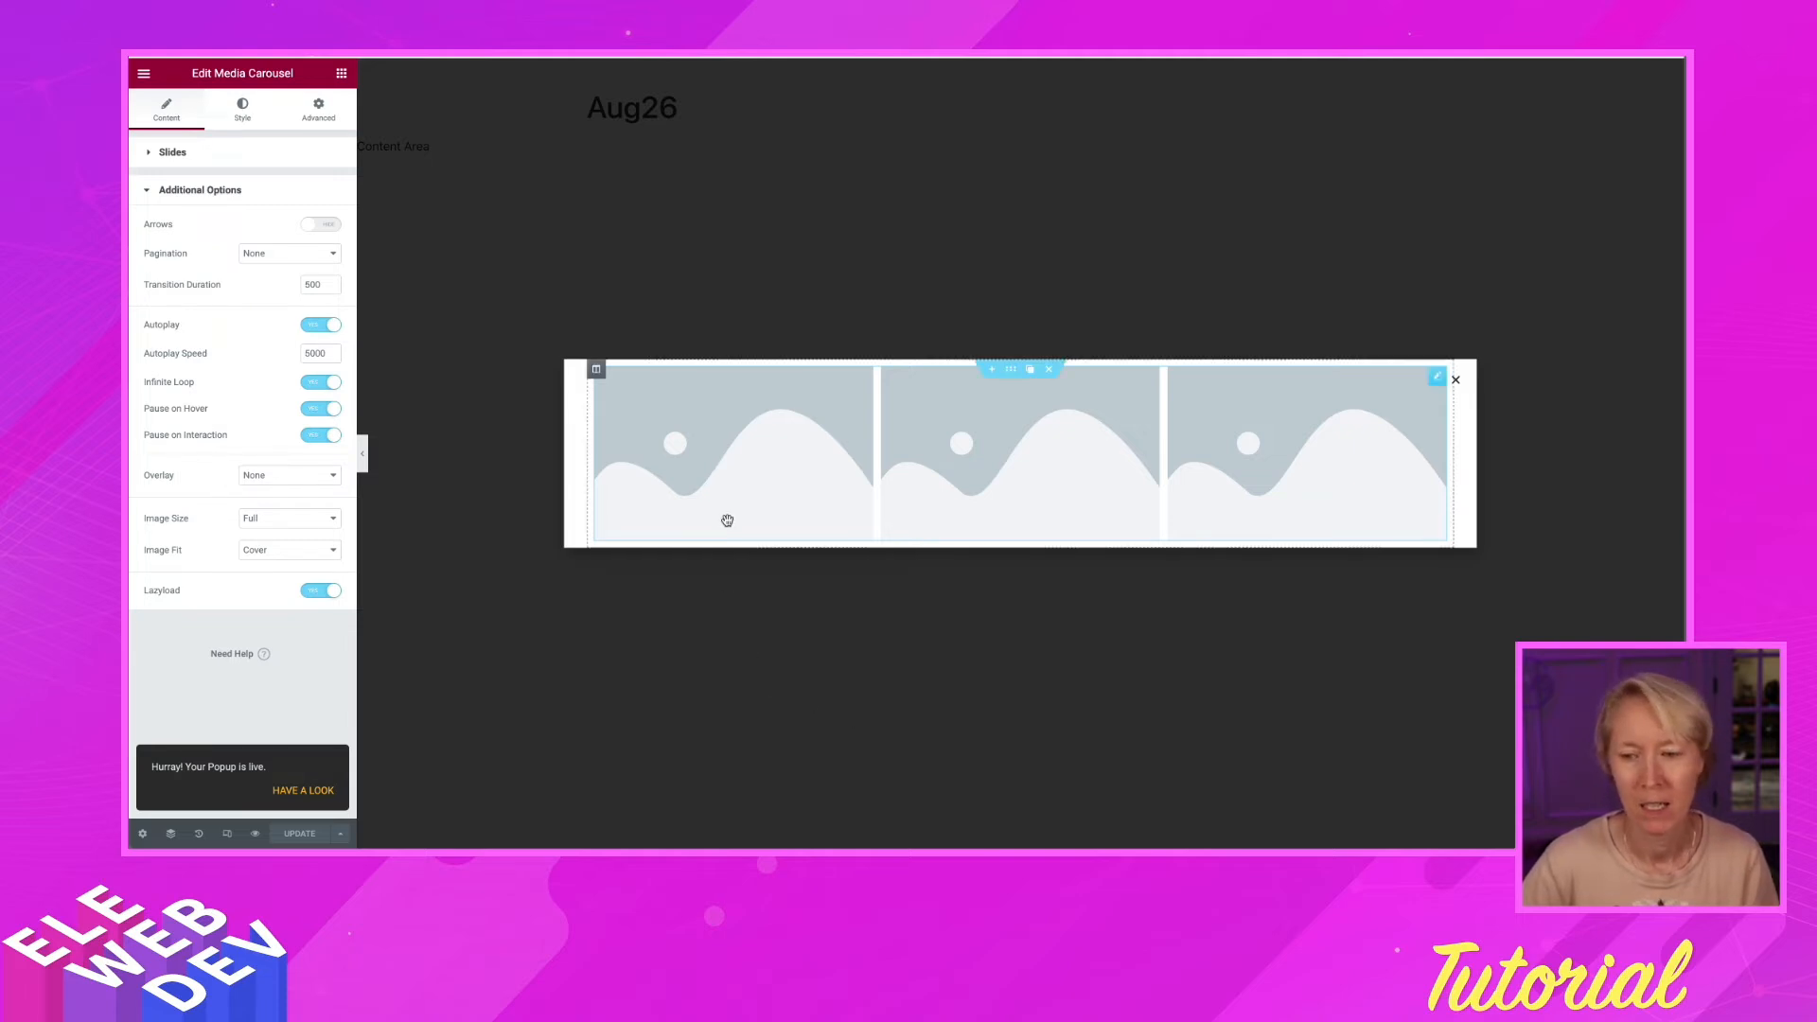
Choose an image for carousel Item #1 and switch the media dialog to Insert from URL
right_click(737, 448)
left_click(757, 463)
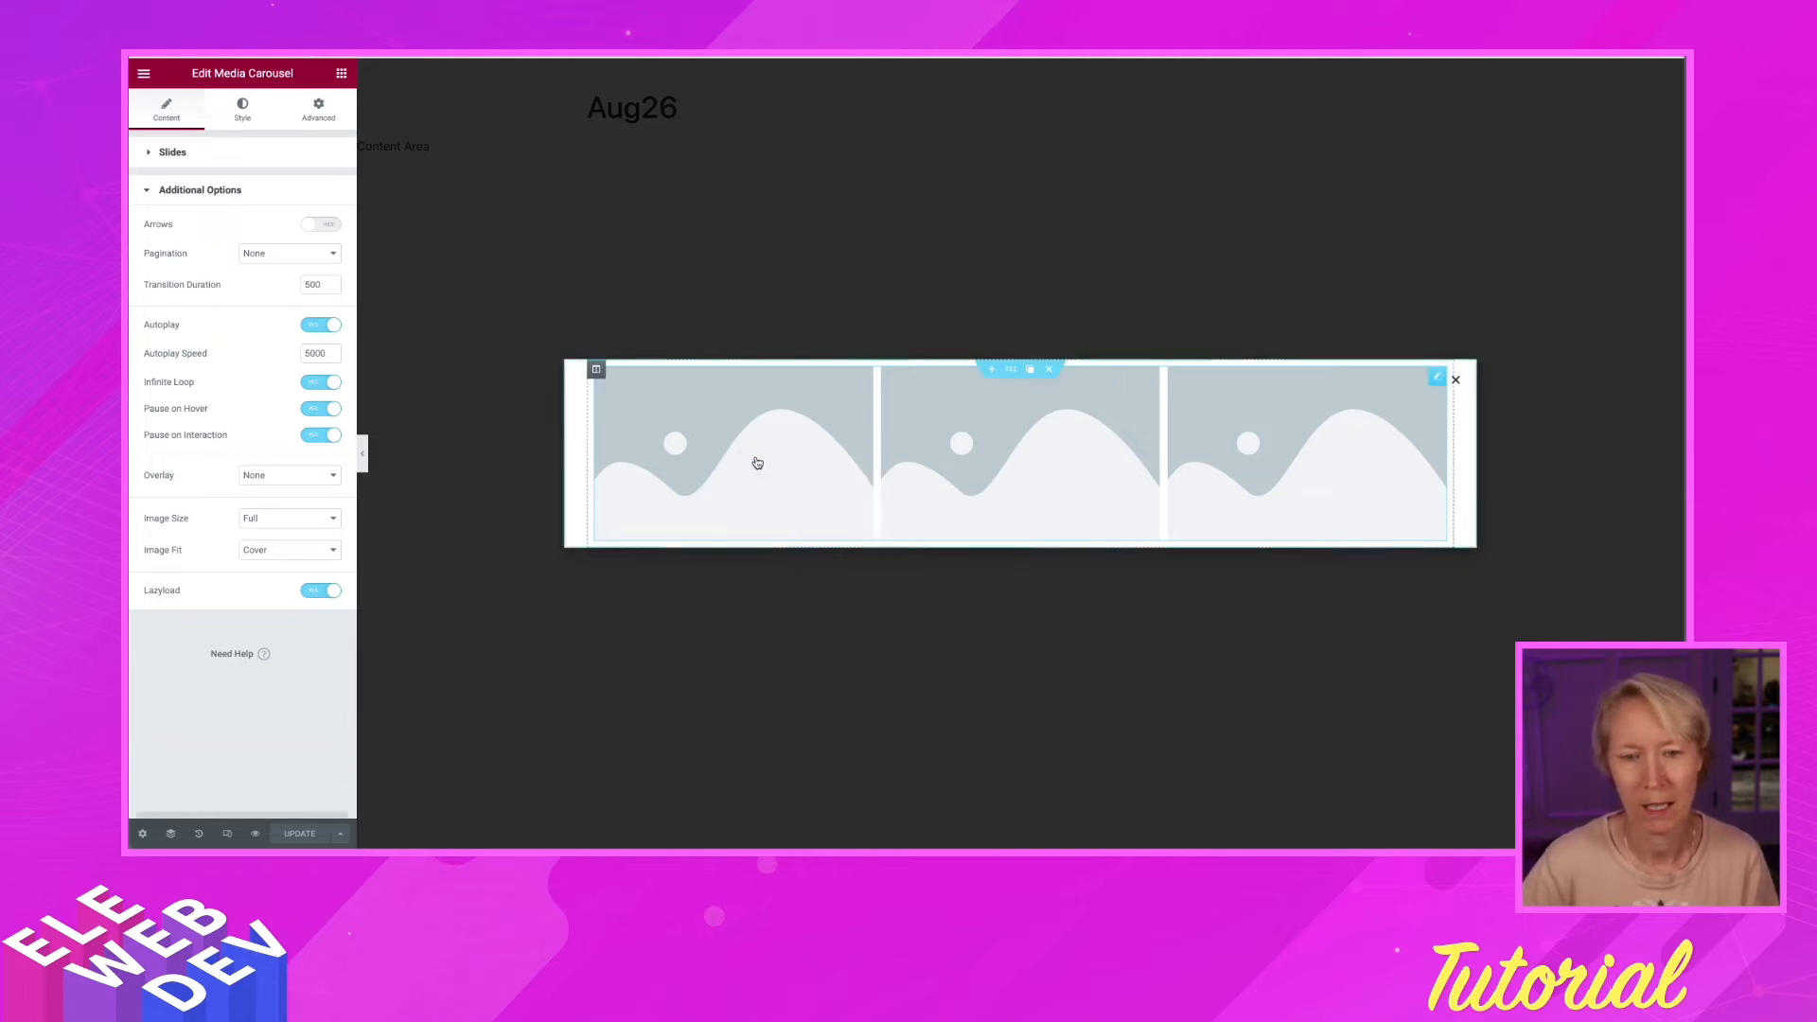
left_click(205, 152)
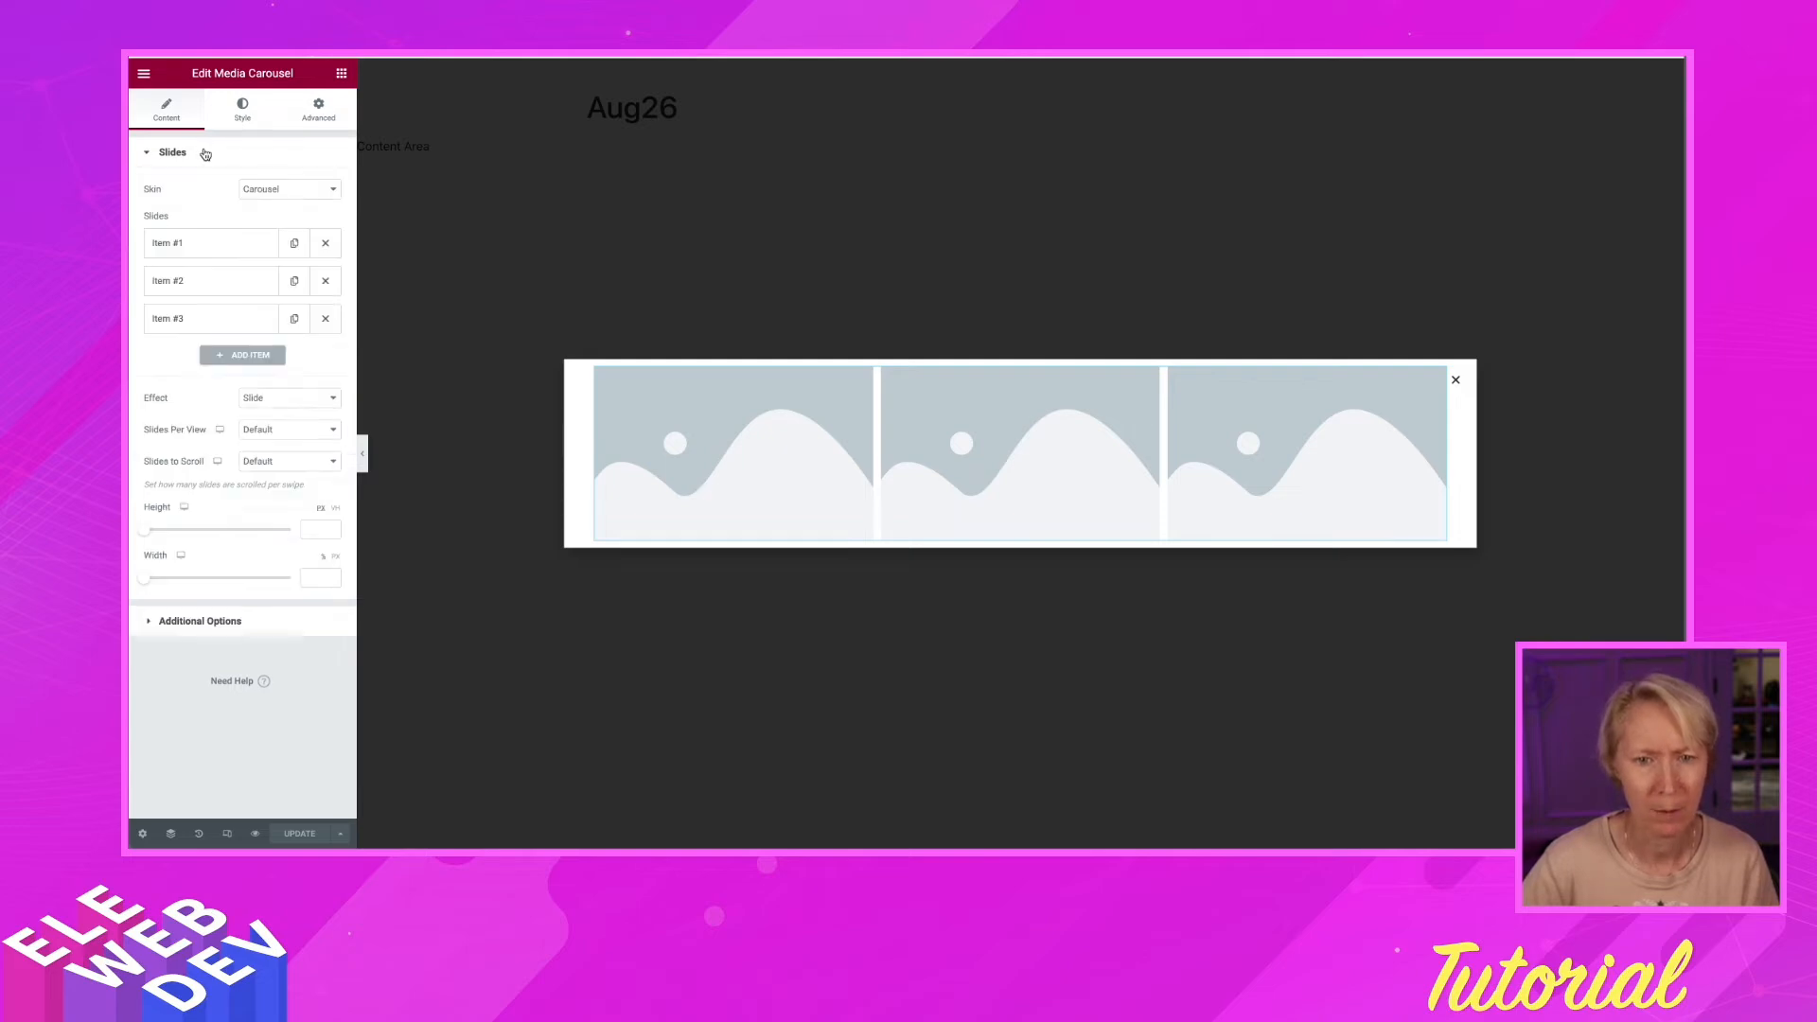
left_click(208, 248)
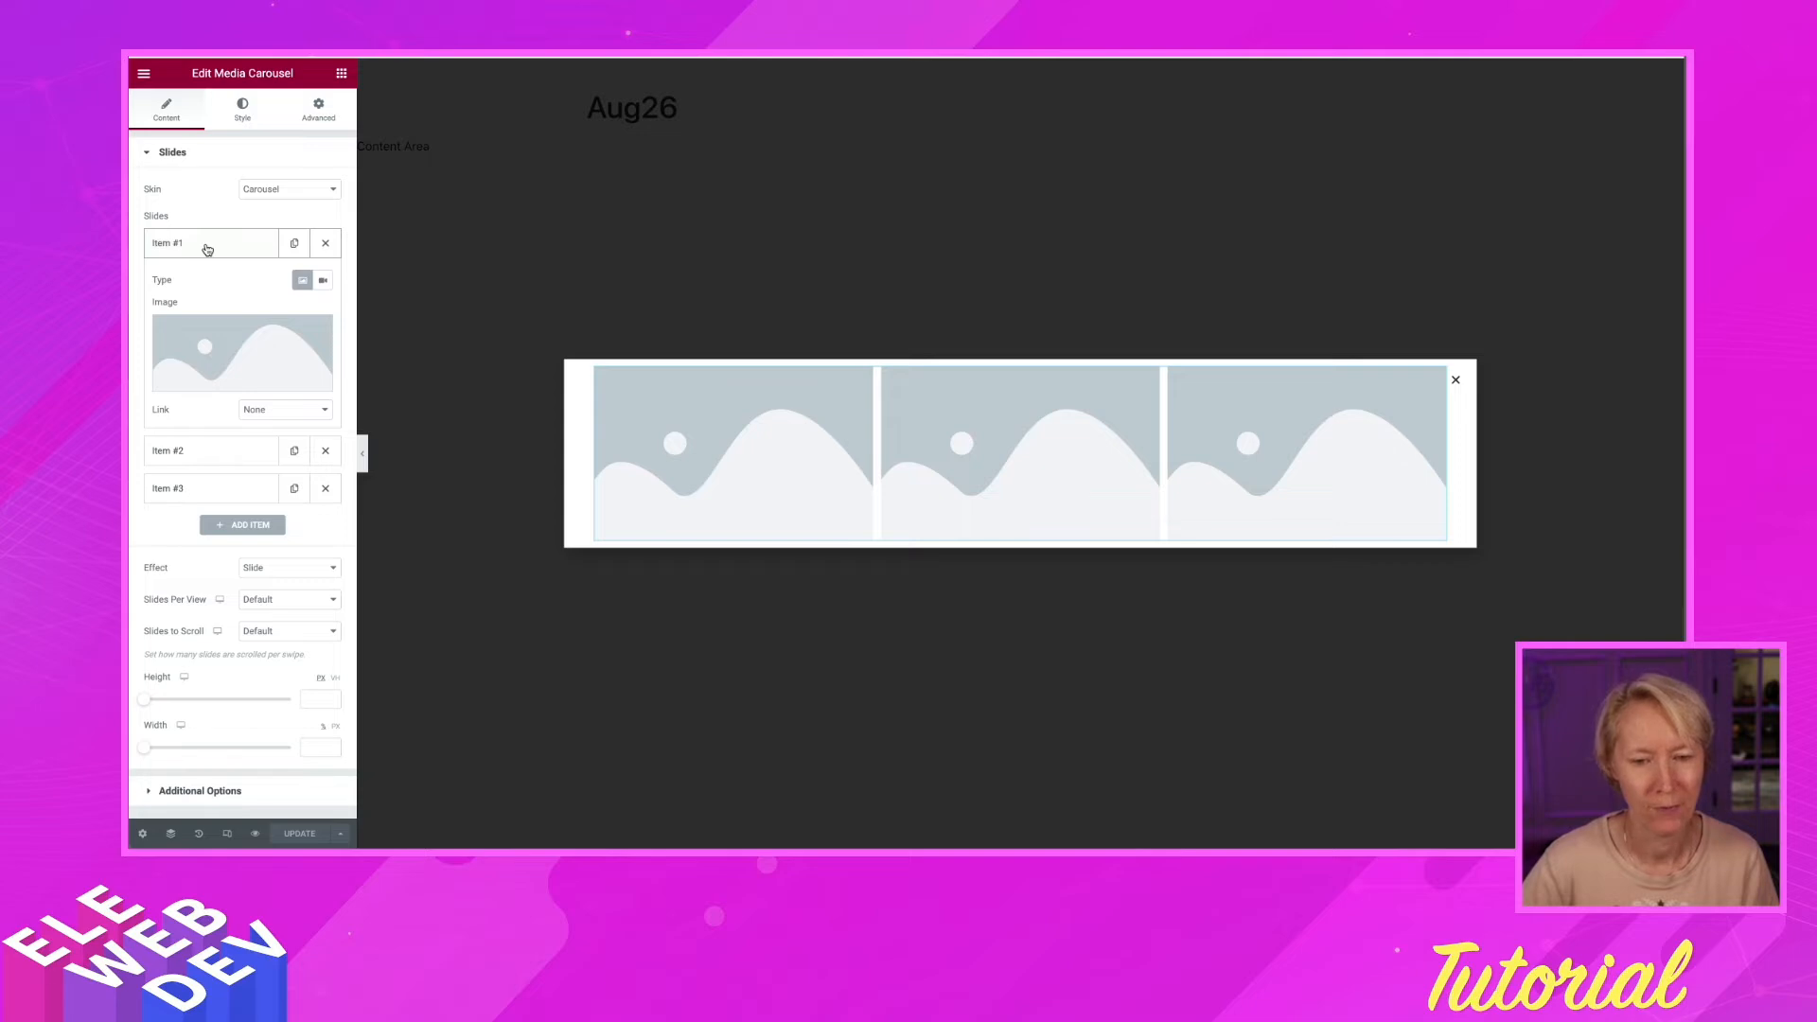
mouse_move(232, 375)
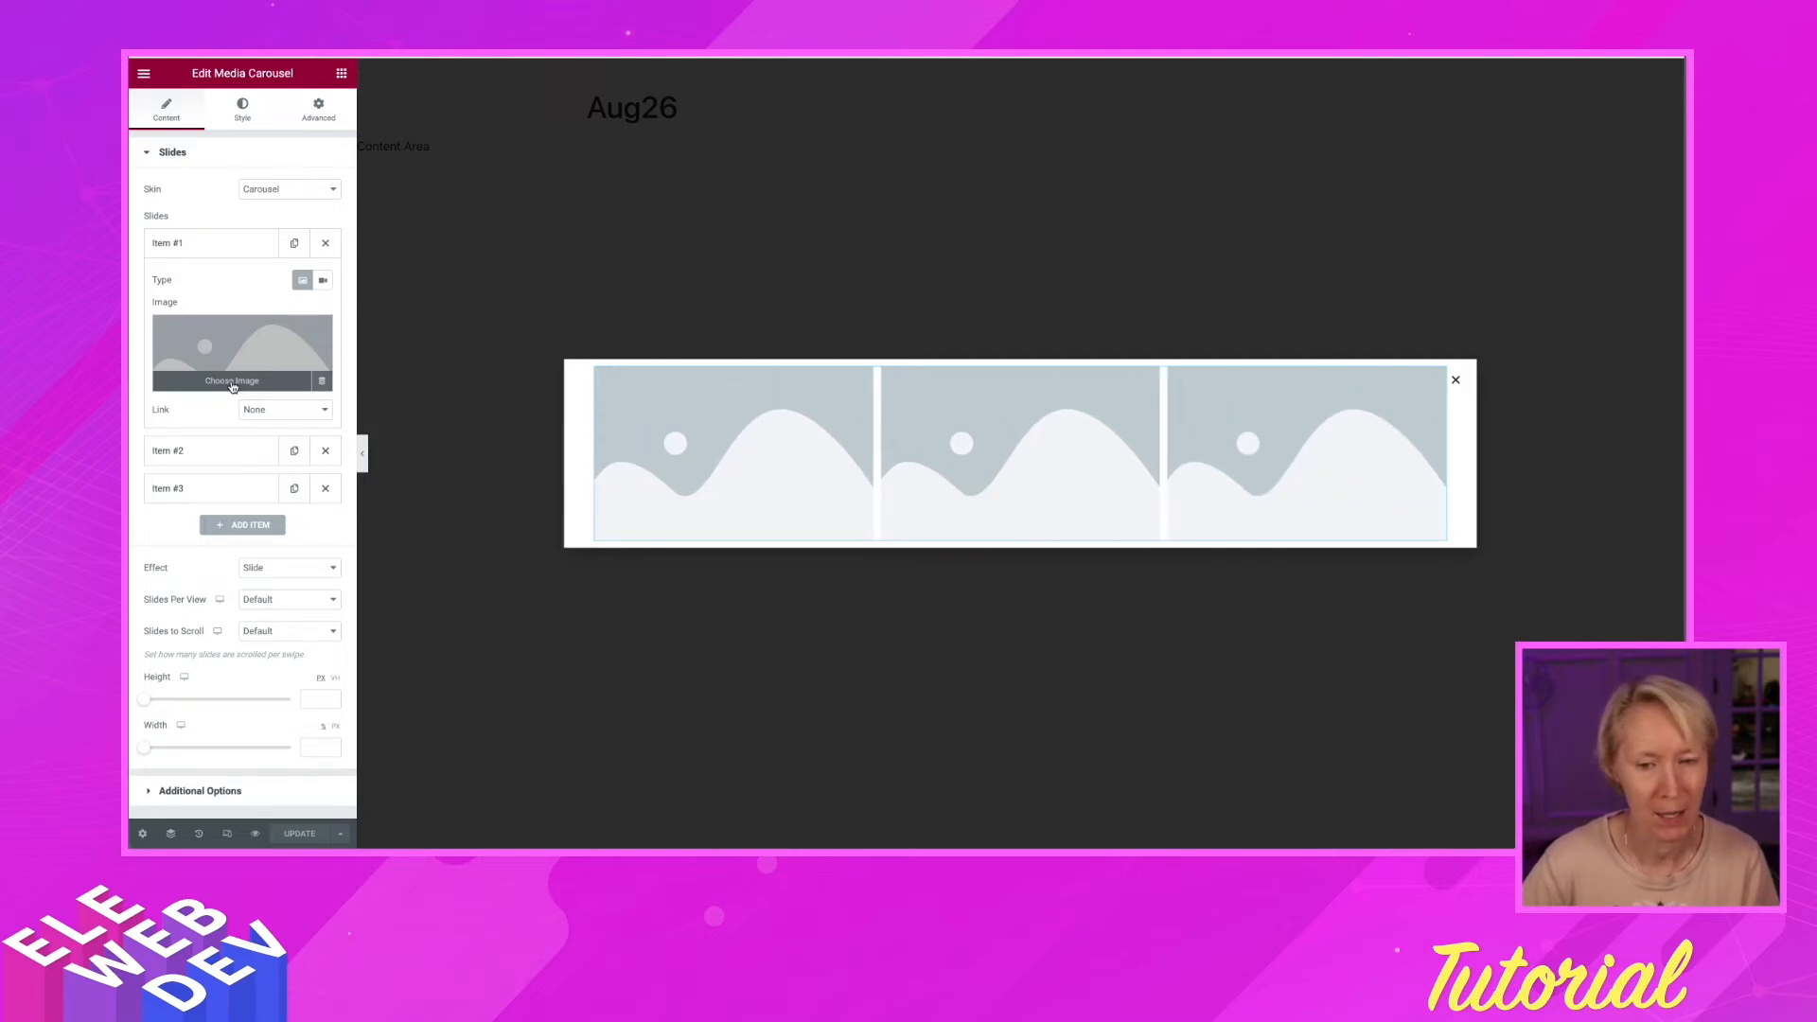
left_click(232, 383)
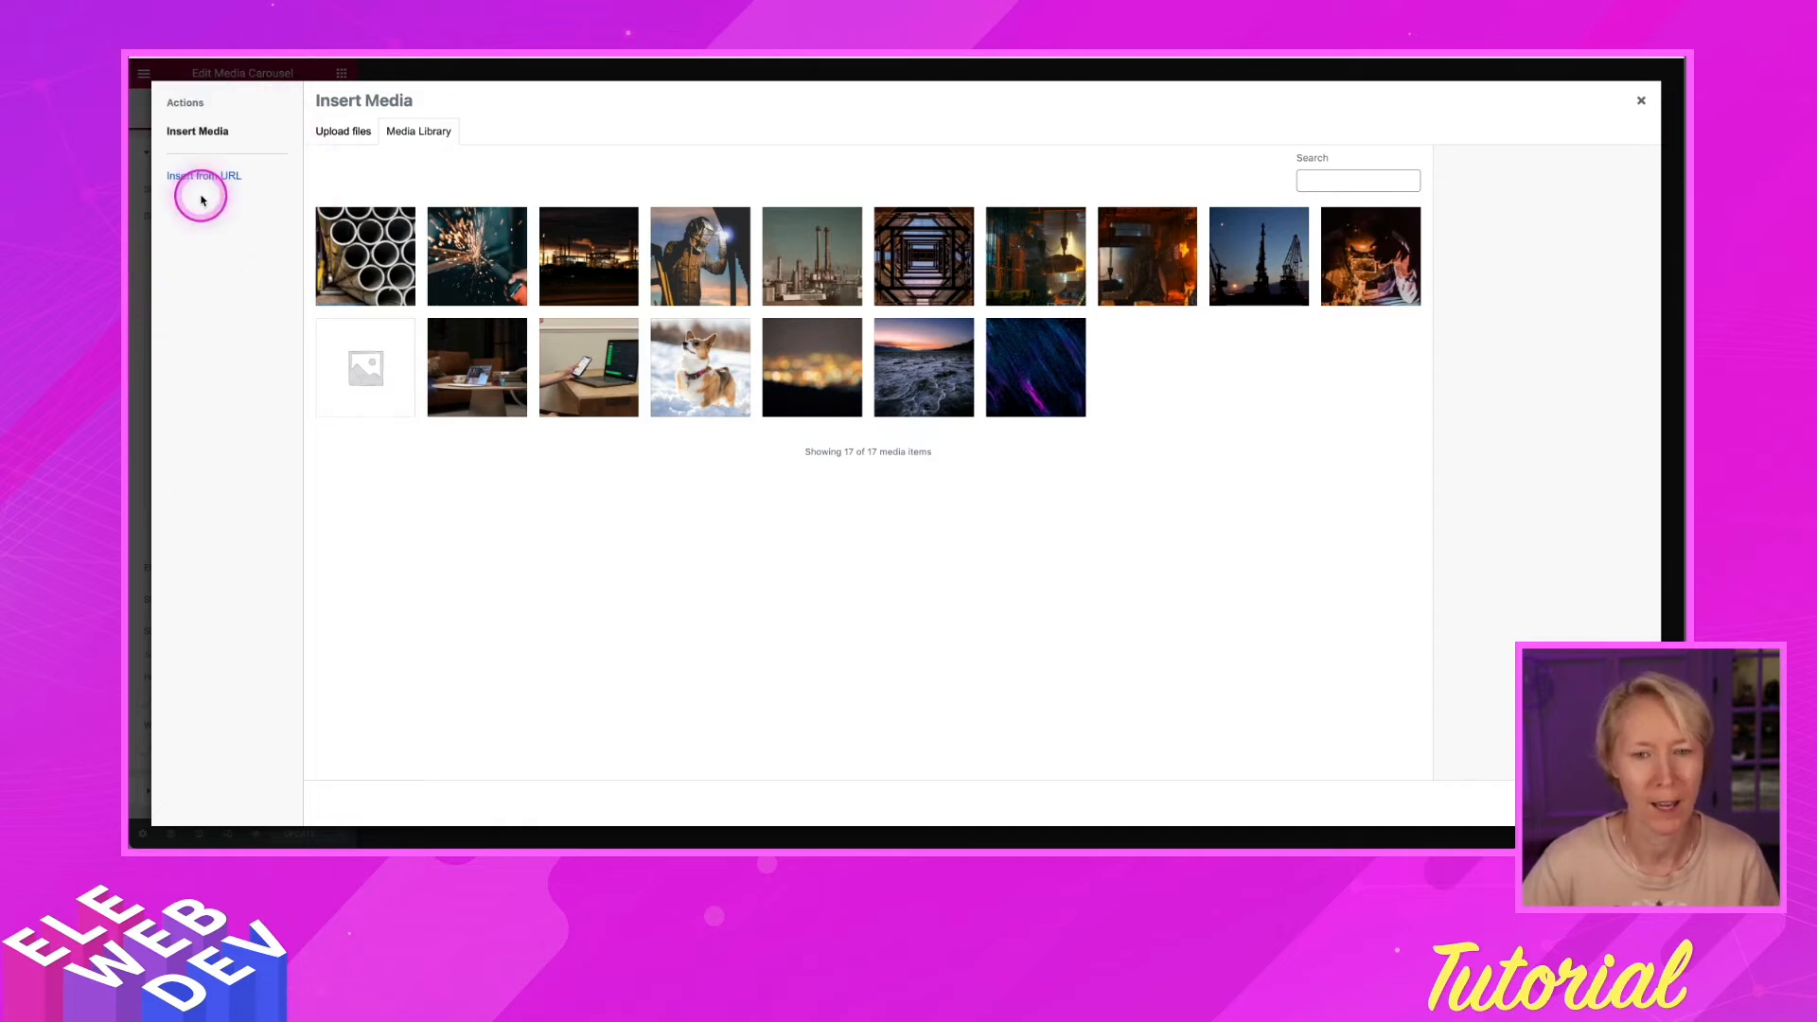
left_click(205, 182)
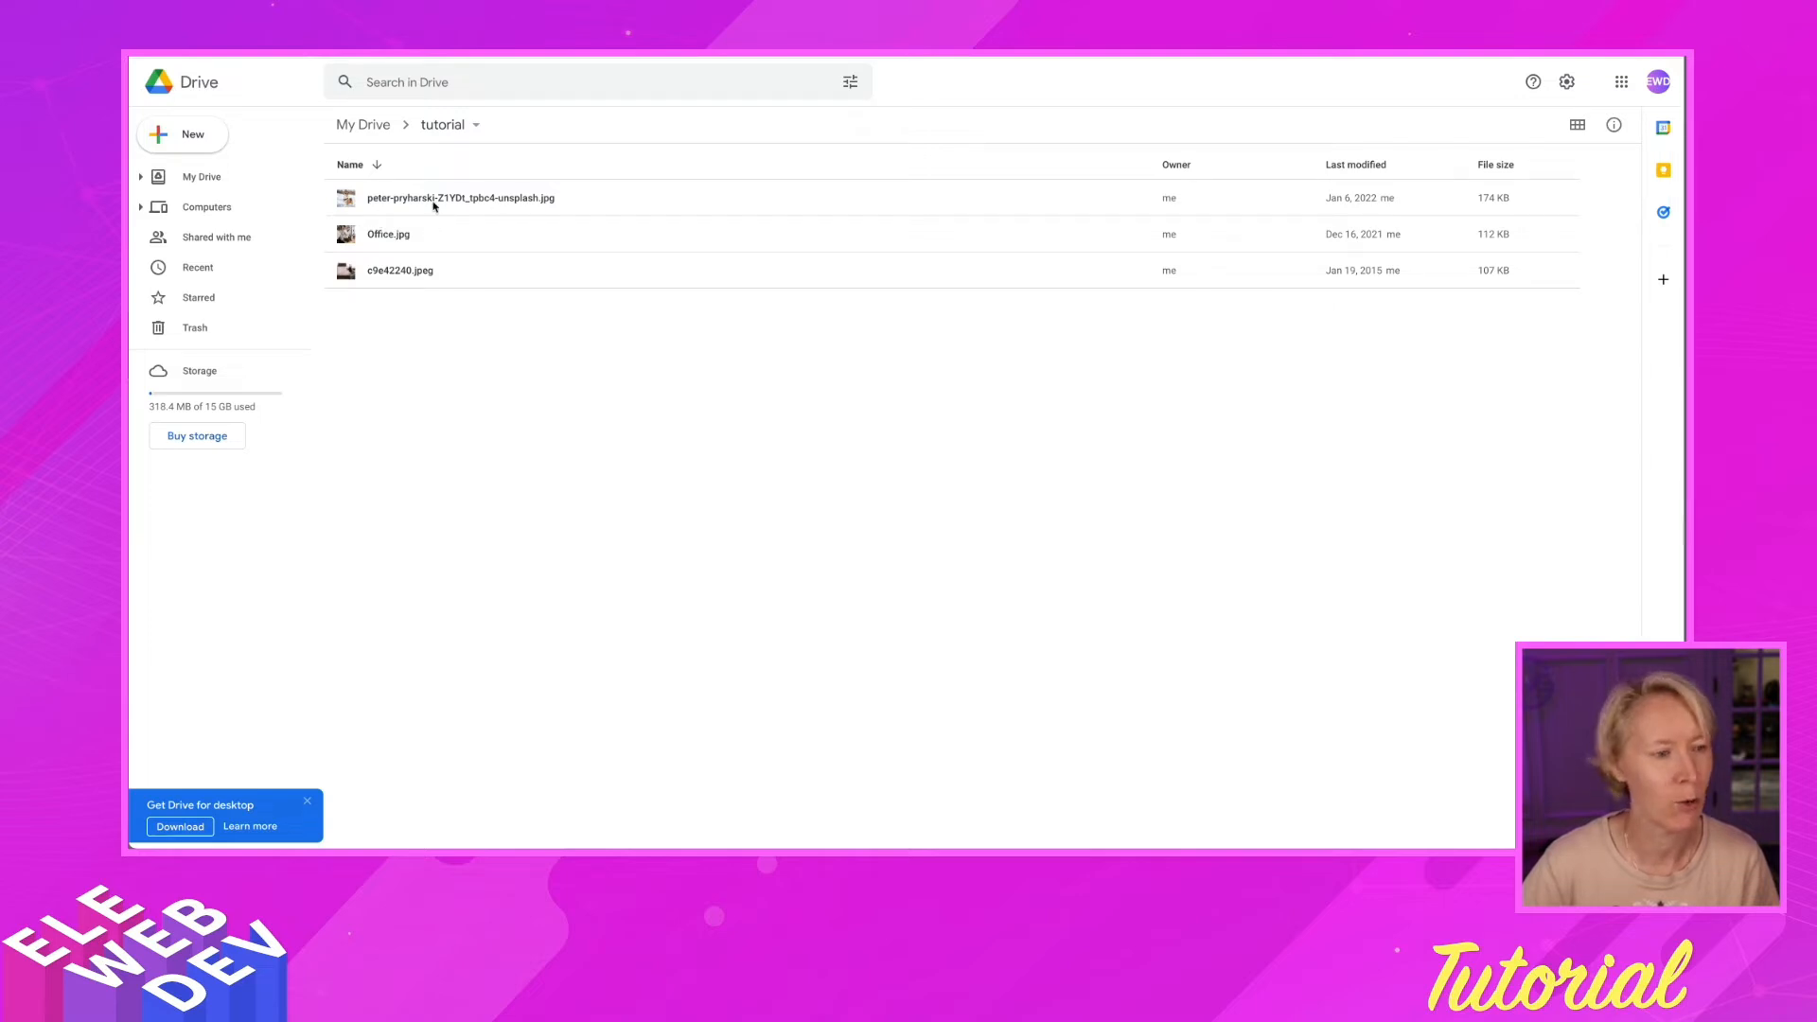
Copy the first photo's Google Drive share link, leaving general access Restricted
right_click(695, 200)
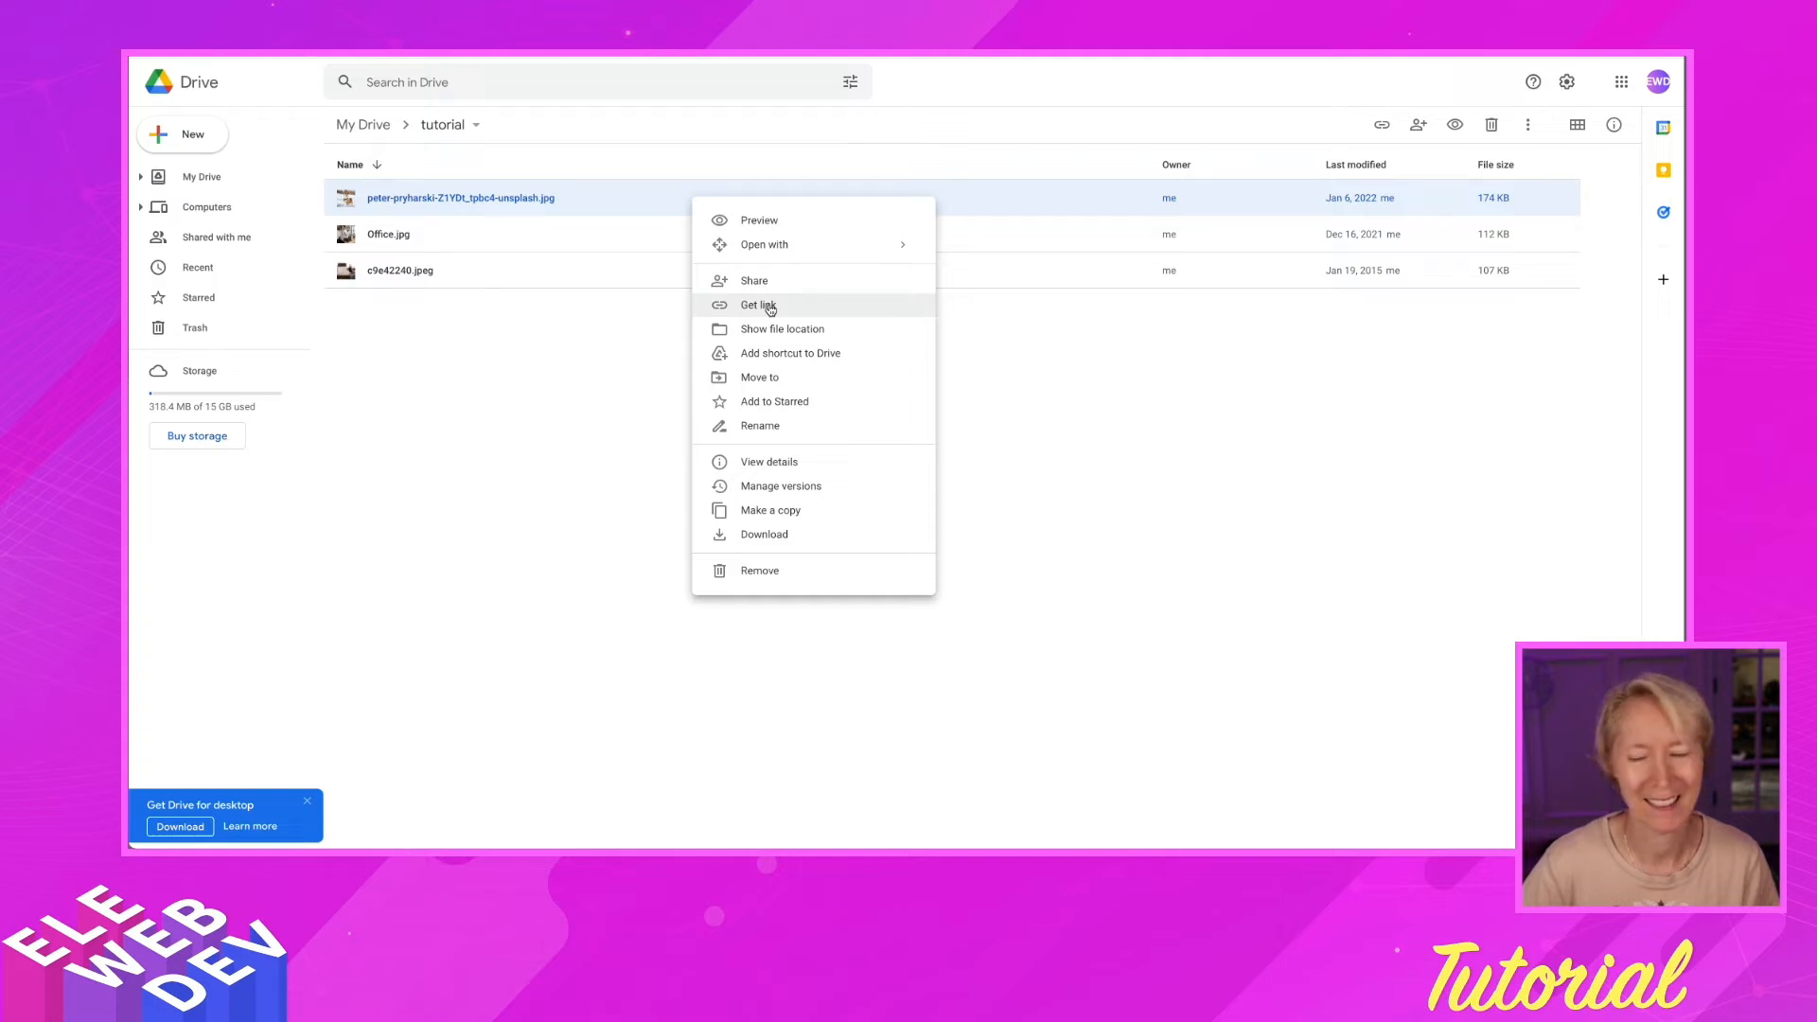
left_click(770, 309)
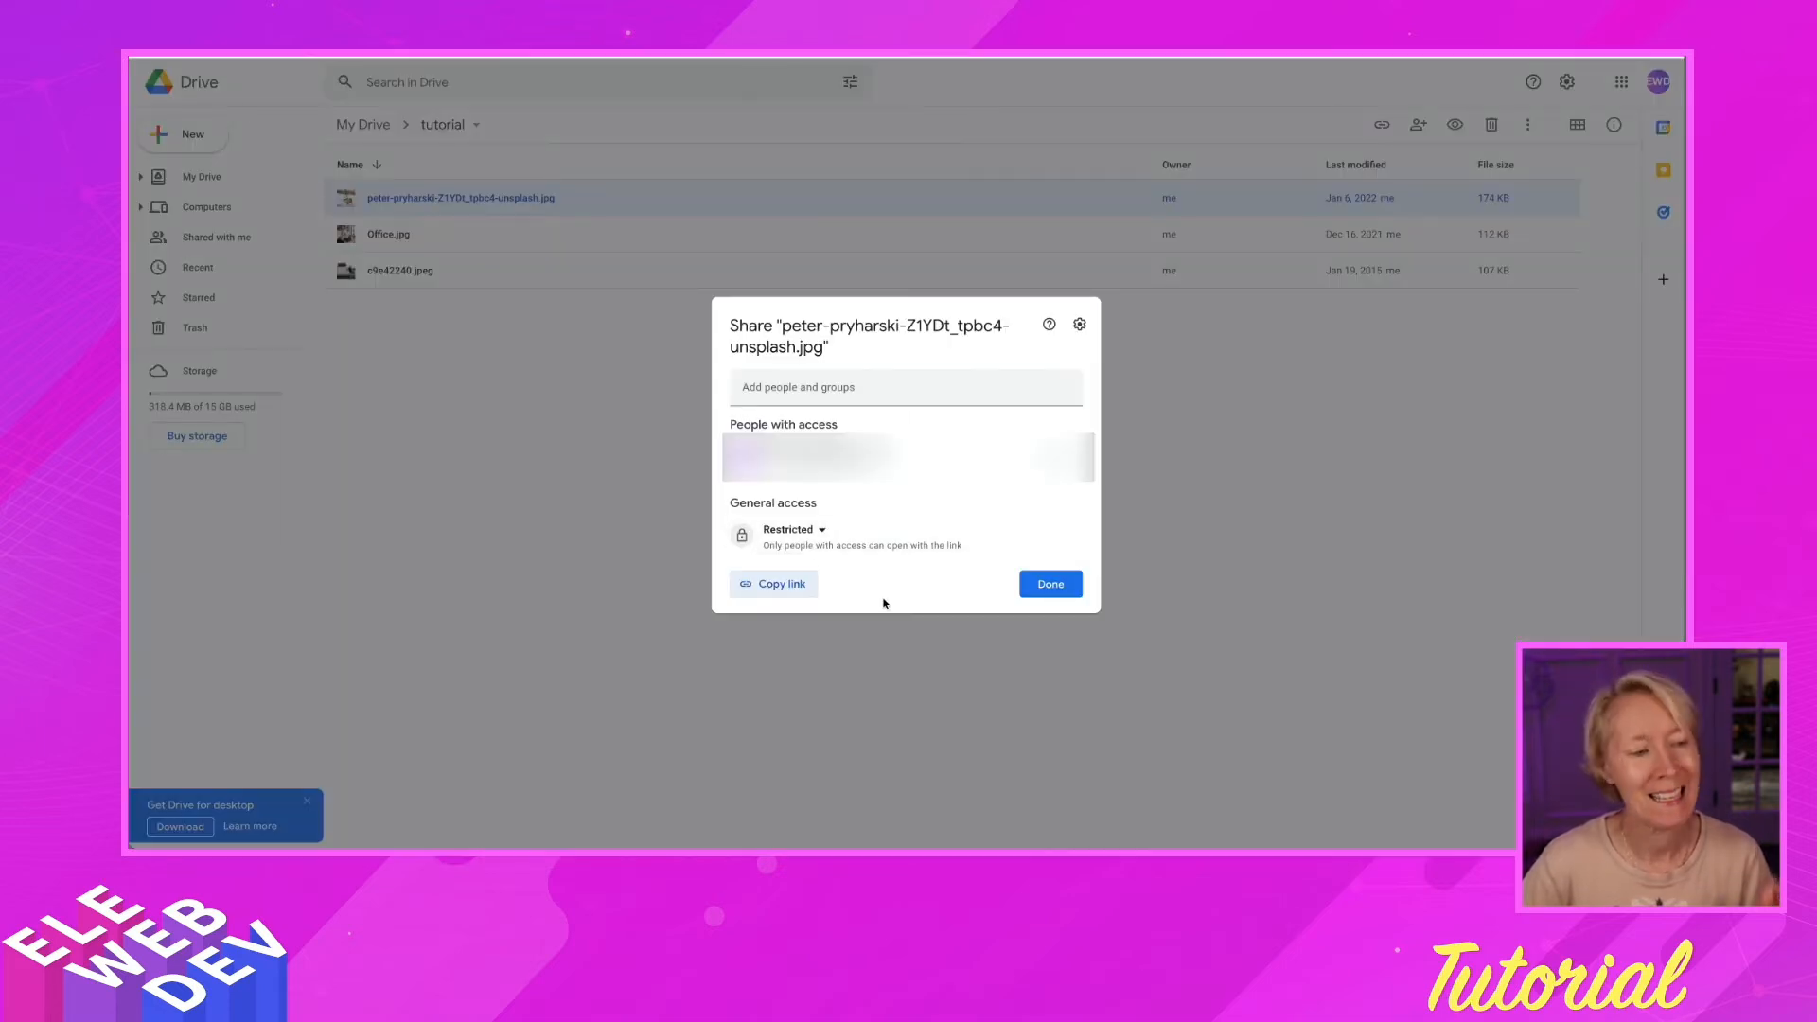
left_click(818, 531)
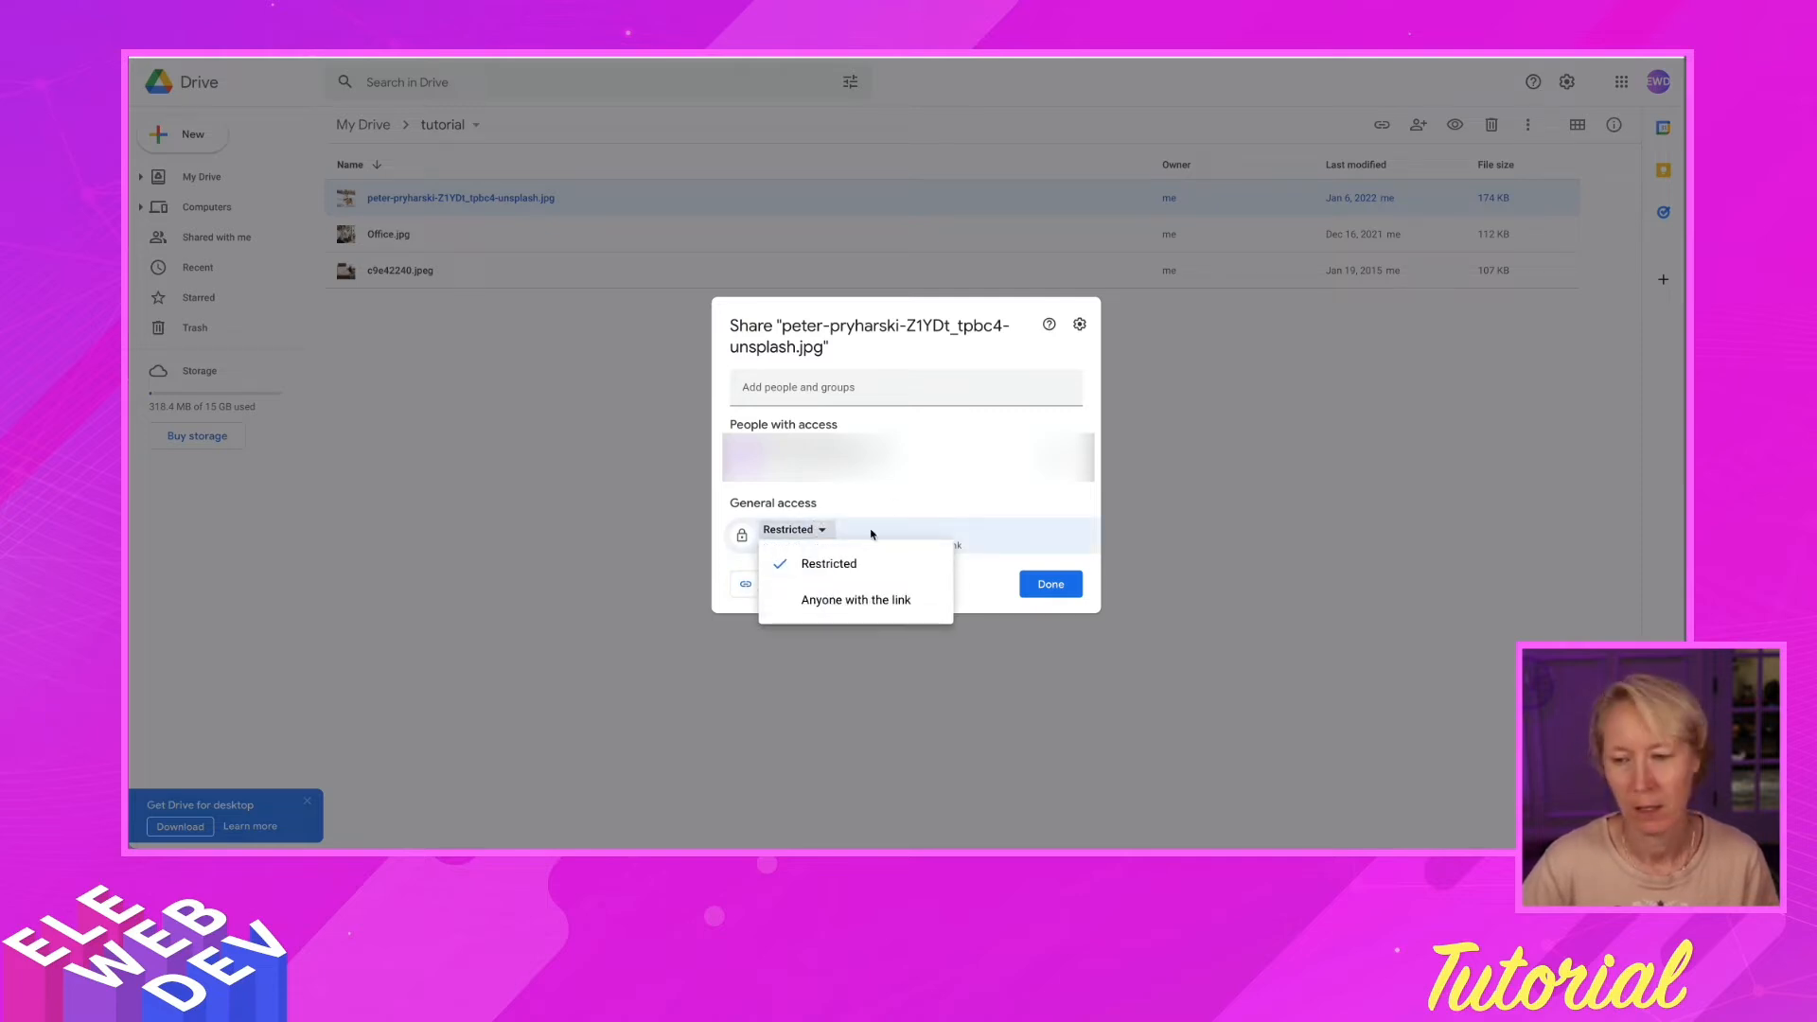
left_click(901, 490)
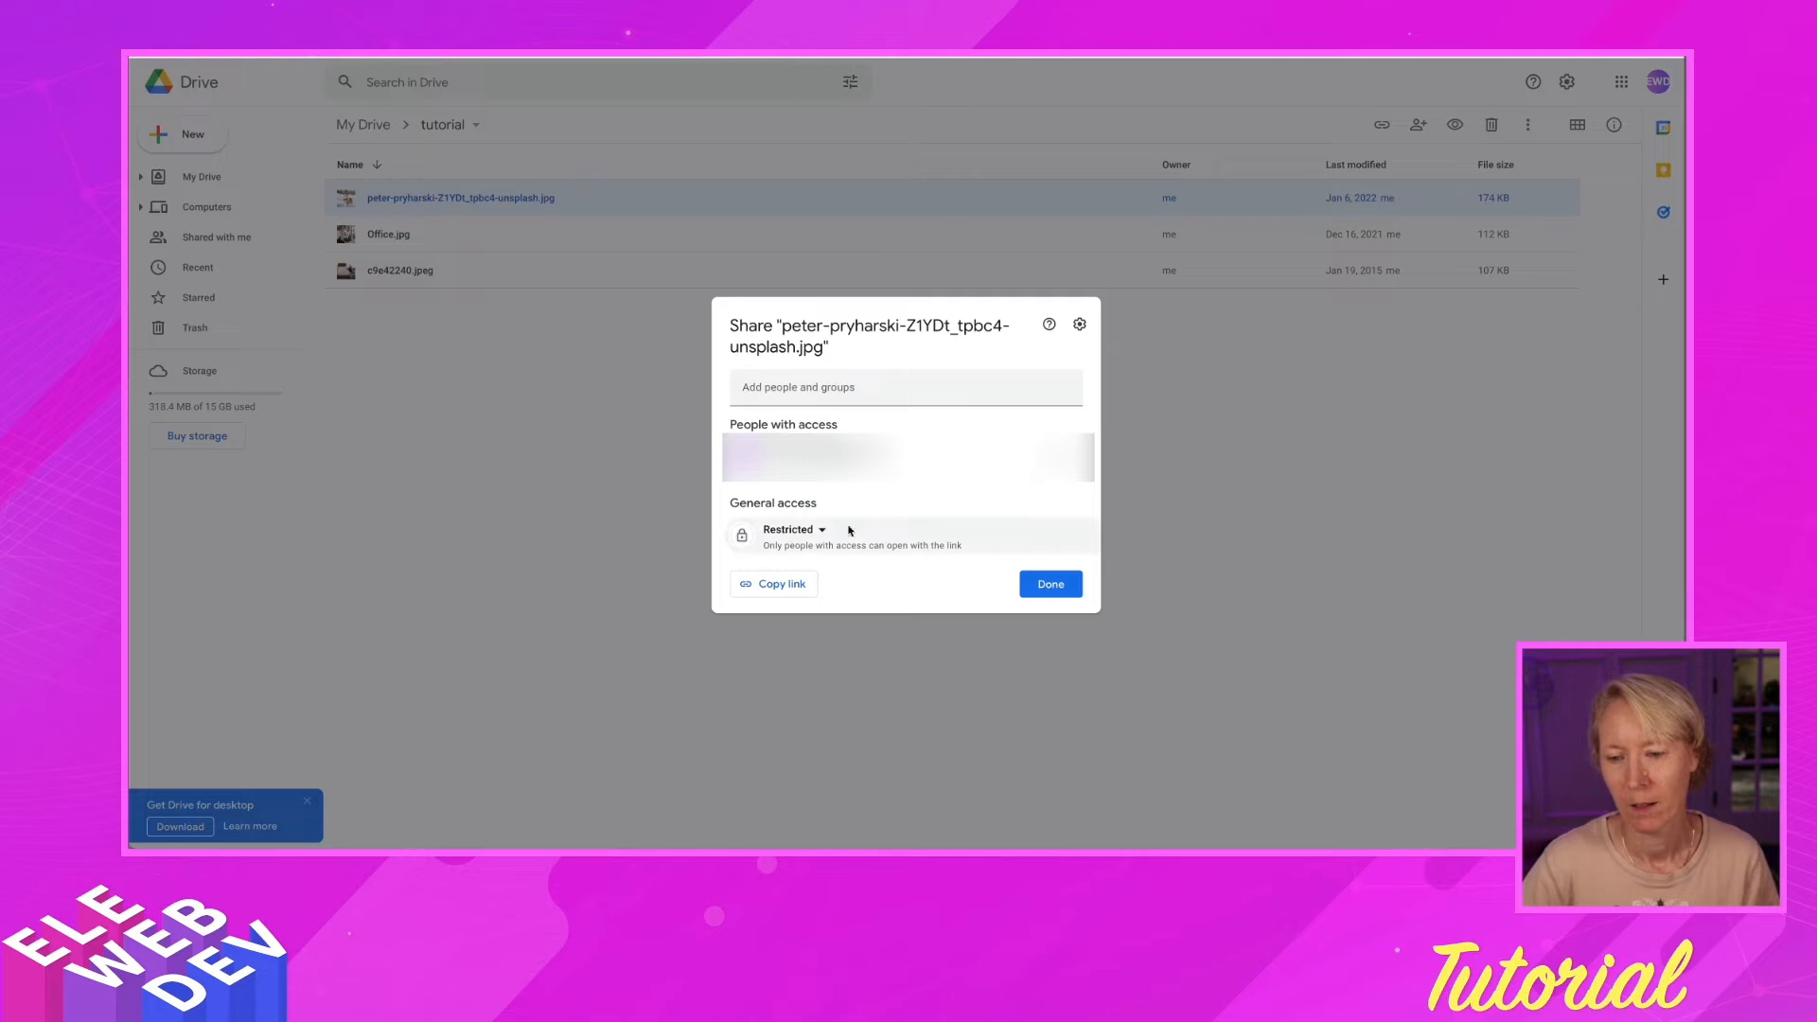
left_click(771, 586)
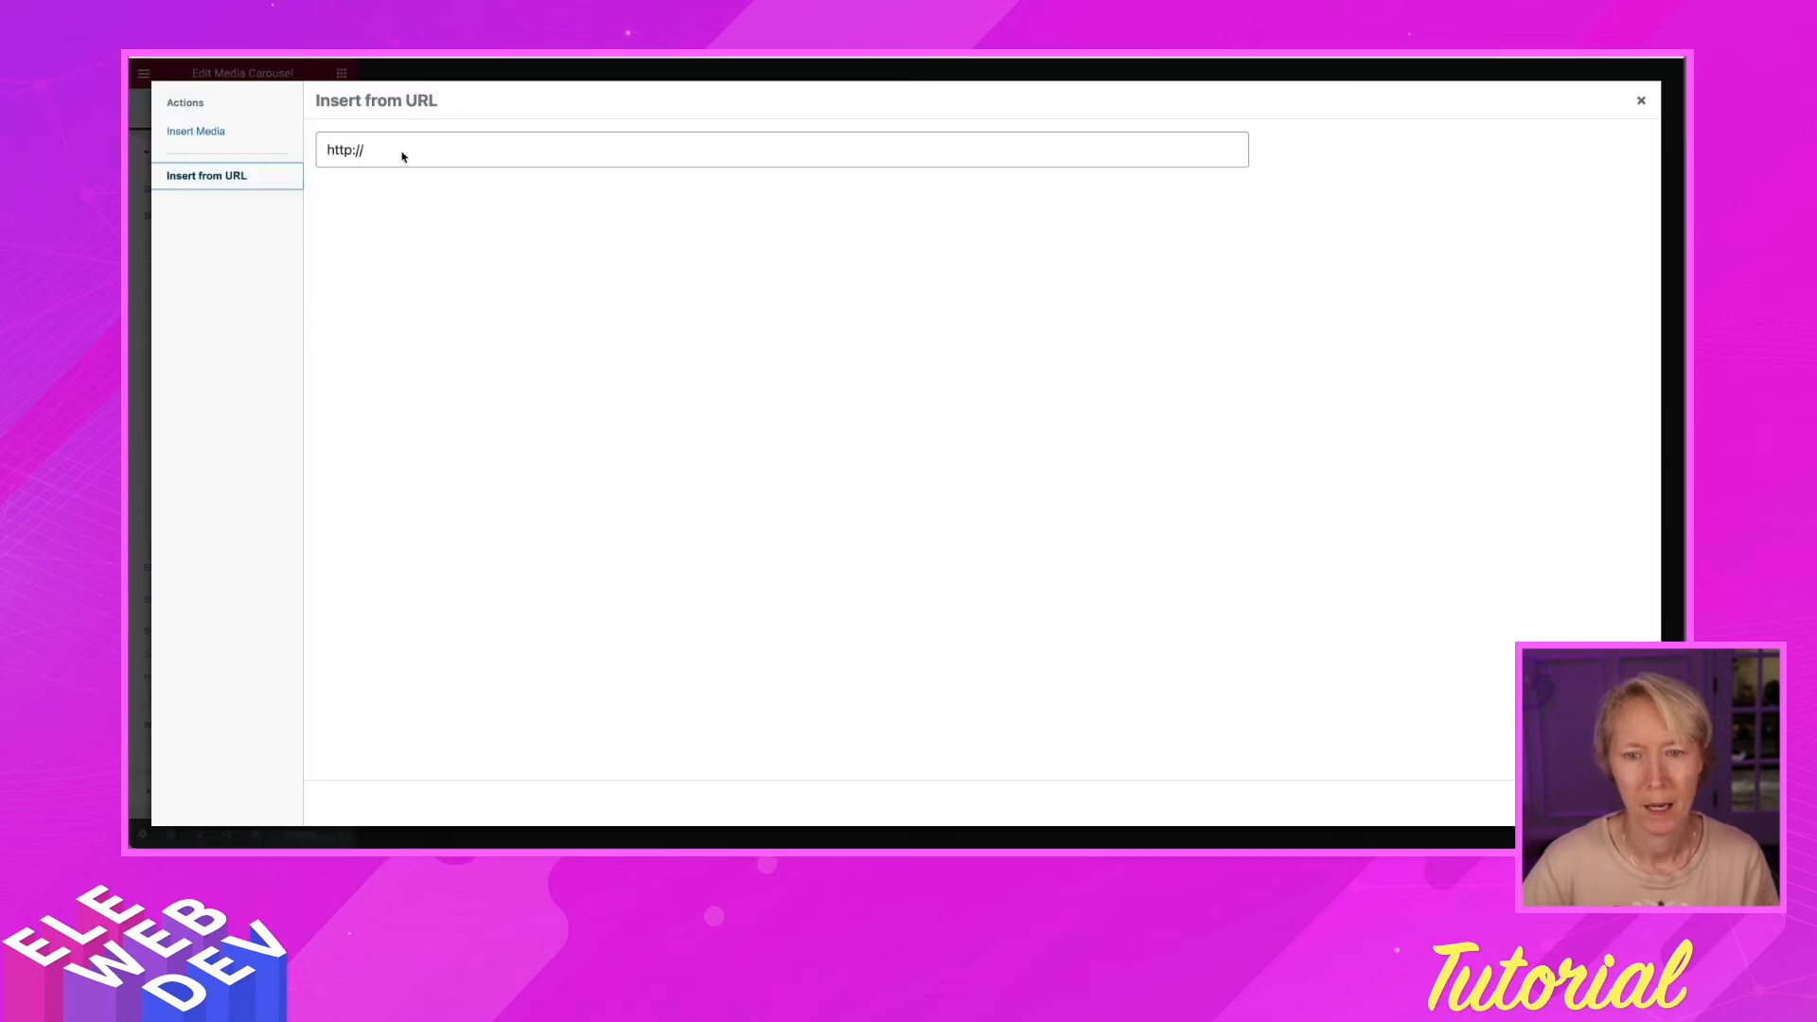
left_click_drag(402, 156, 272, 149)
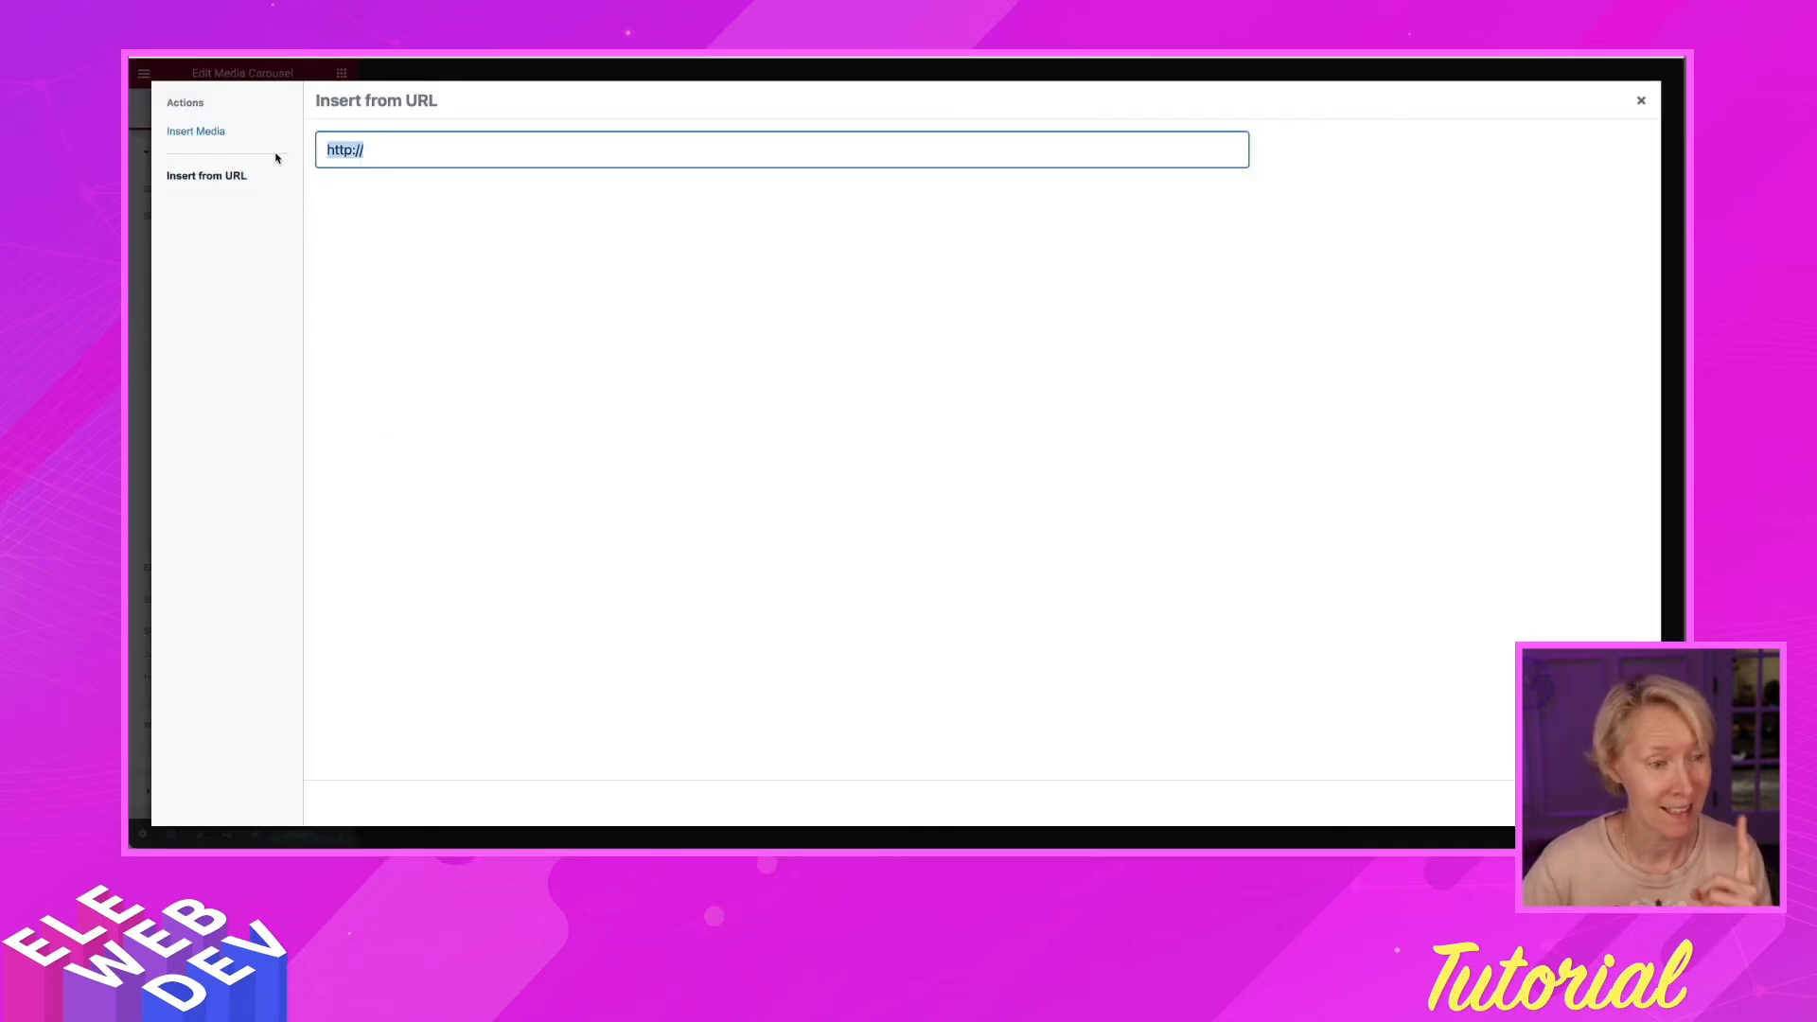
key("BackSpace")
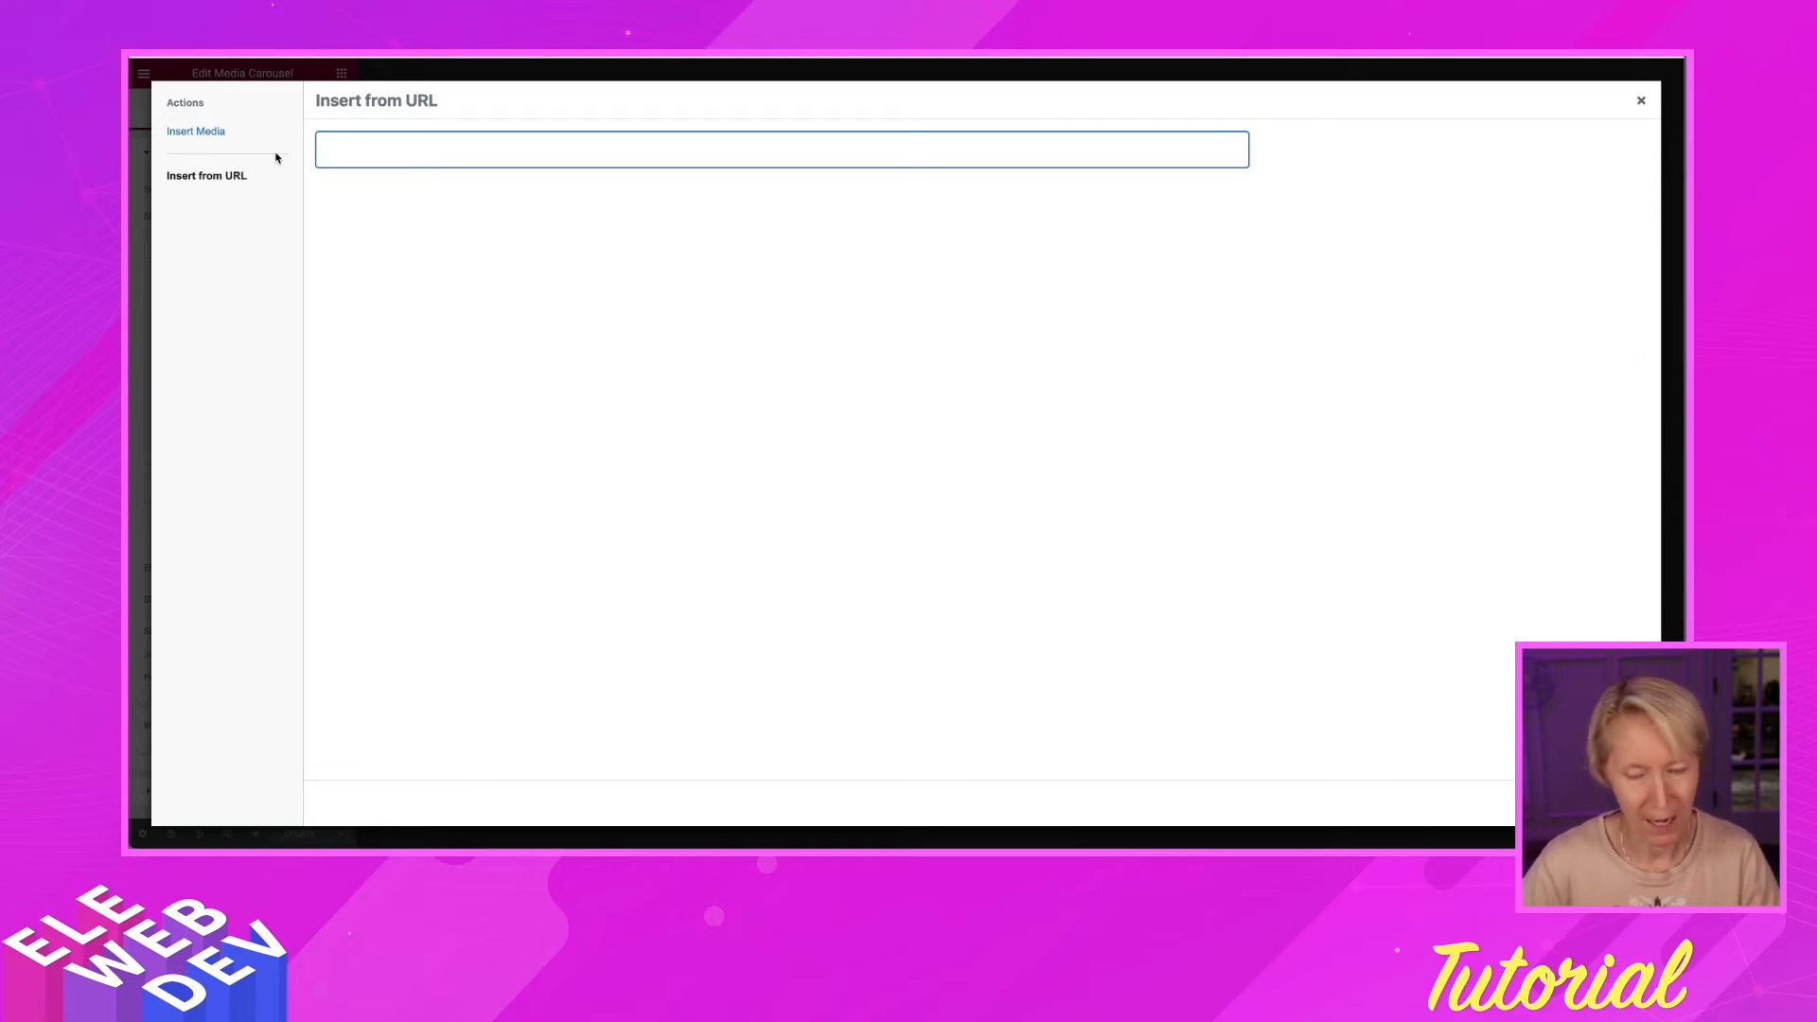
key("ctrl+v")
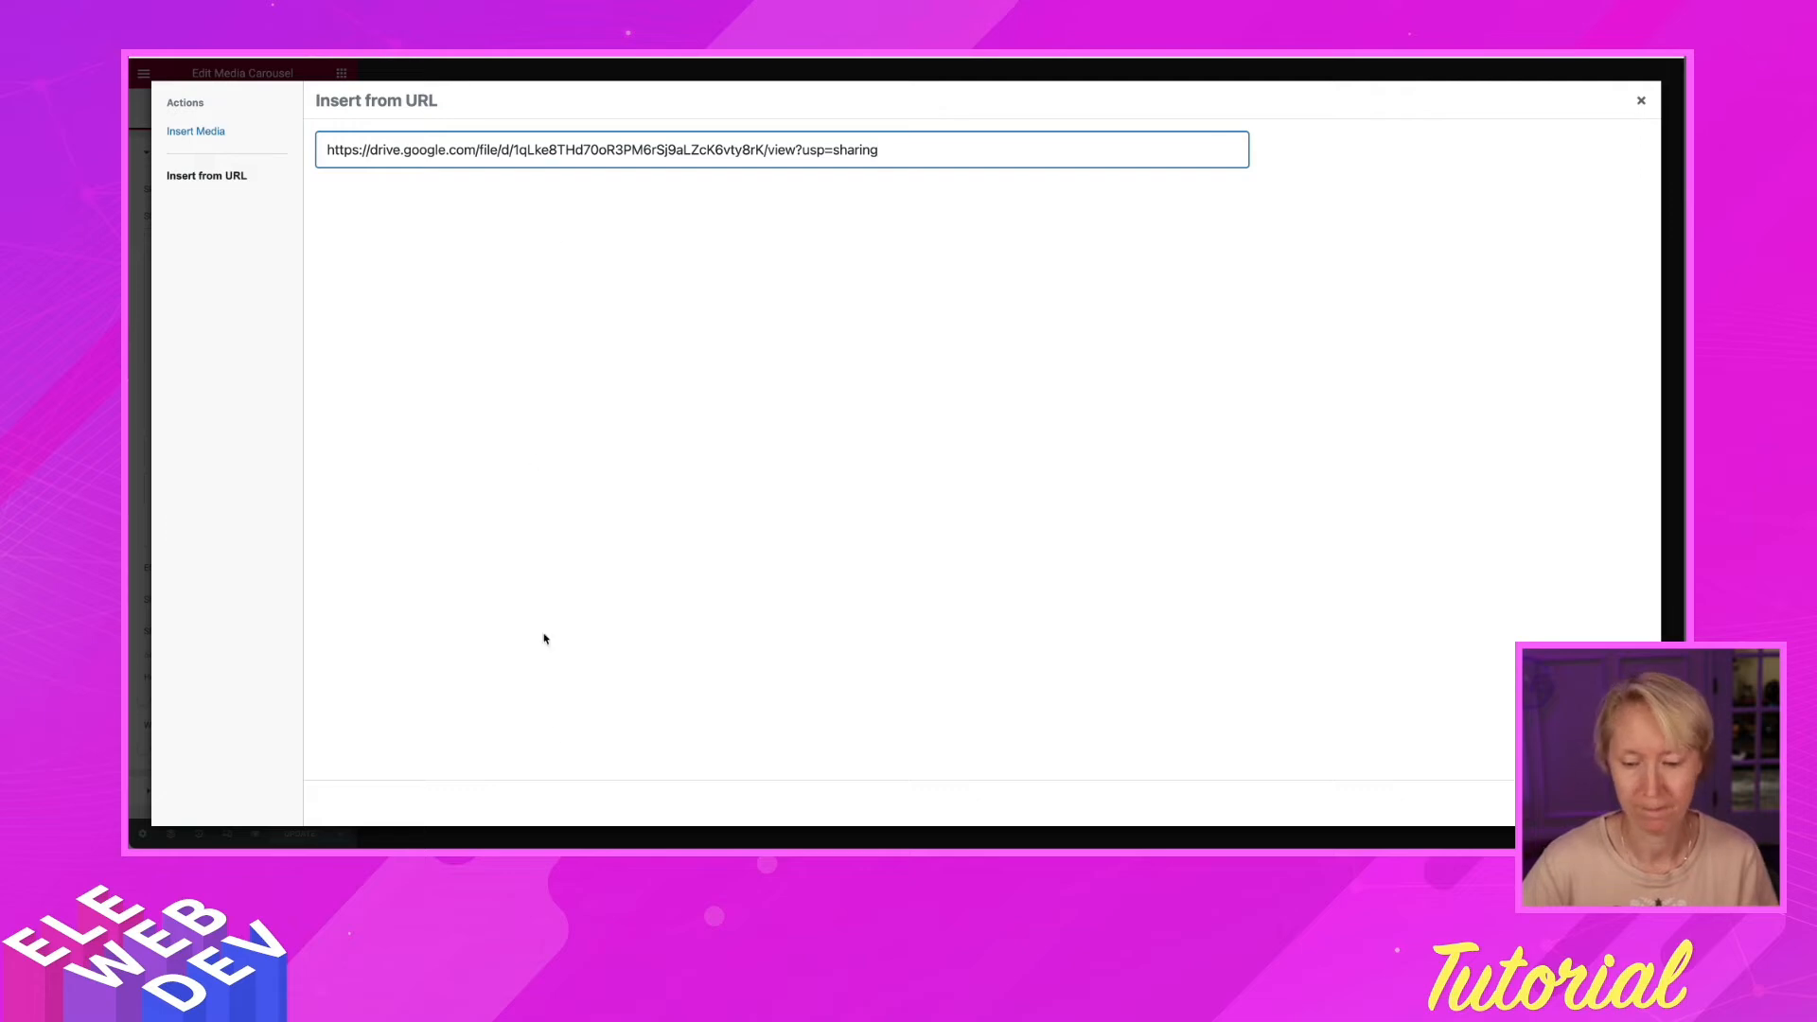
key("super+Tab")
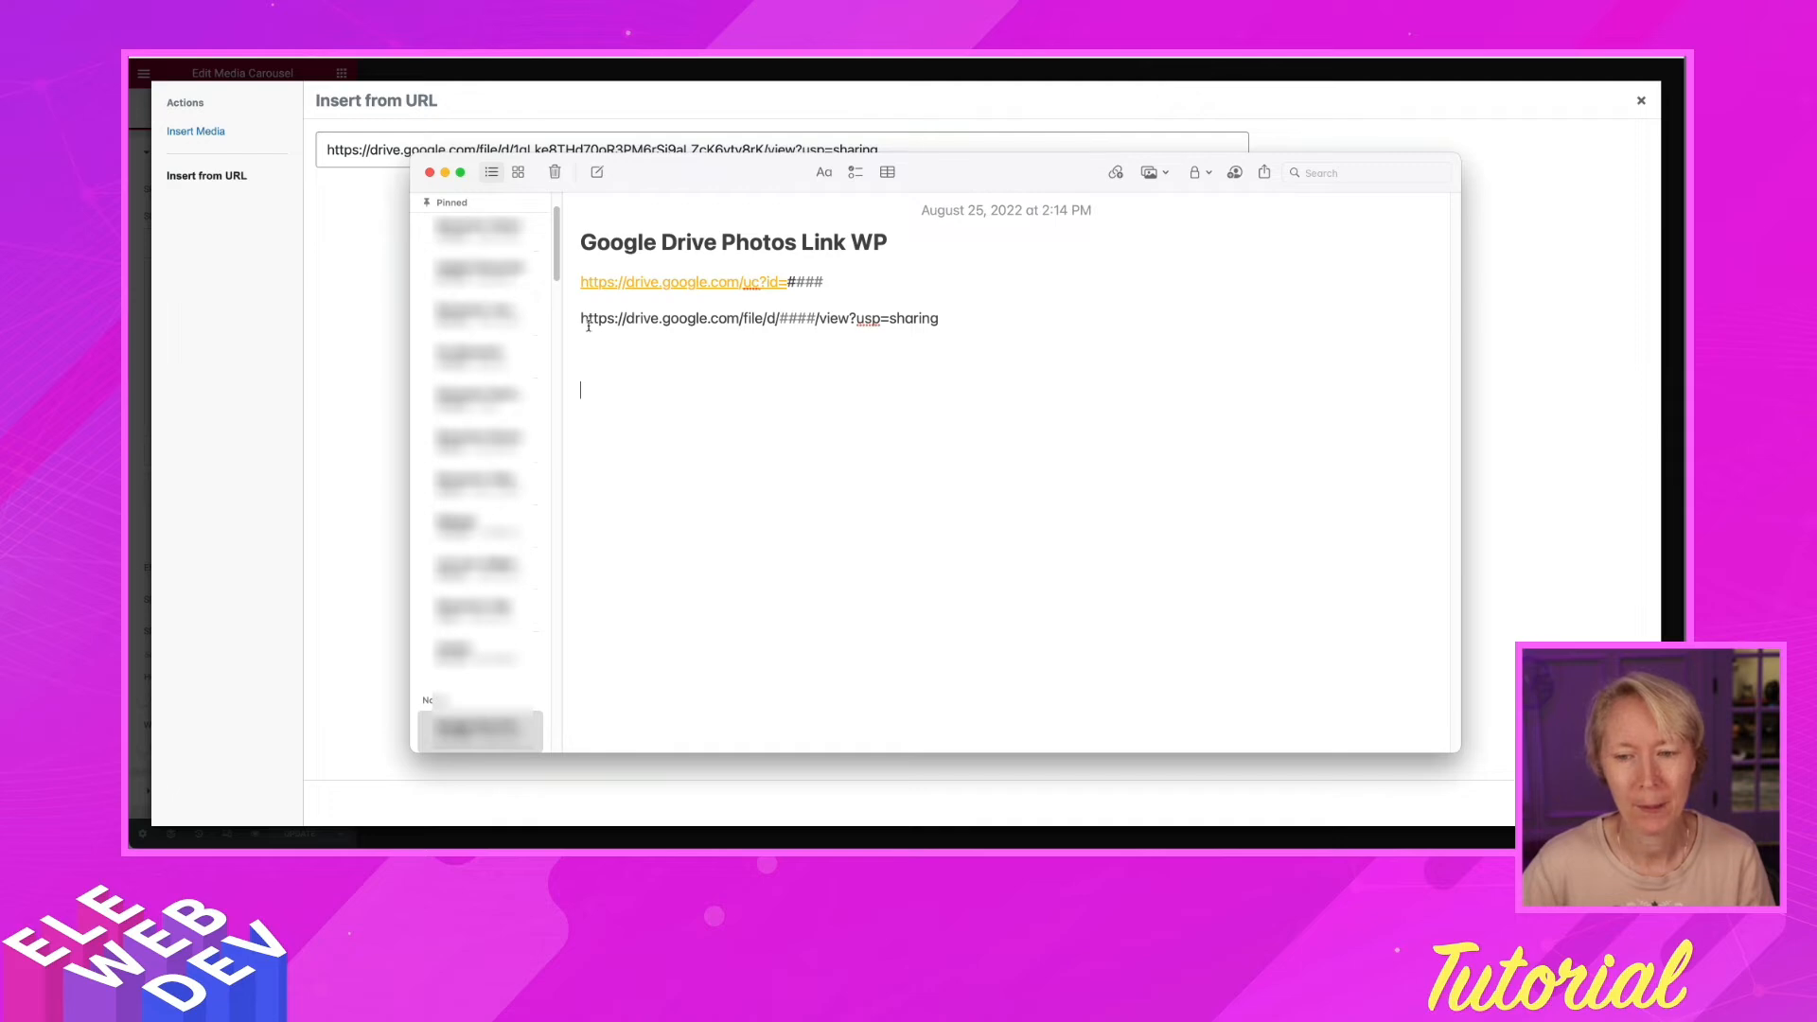
Paste the corgi photo's share link below the template and put its file ID in place of #### after id=
left_click_drag(578, 319, 921, 333)
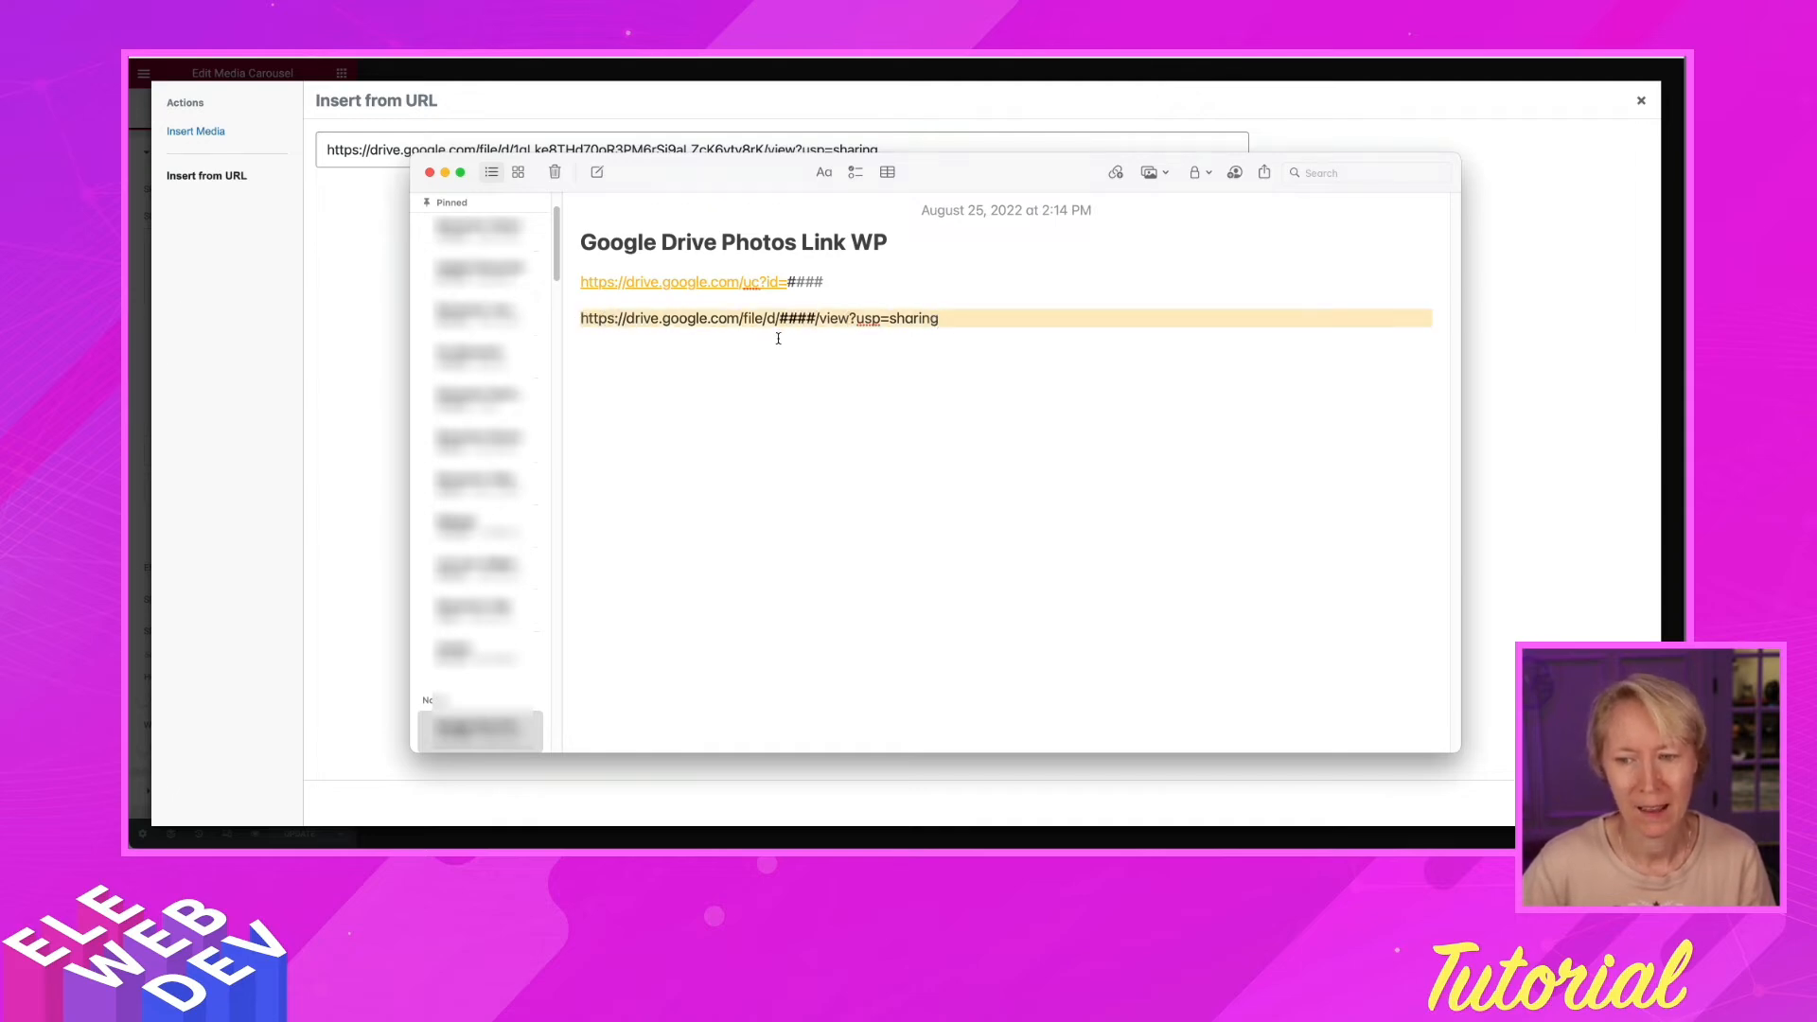
left_click_drag(784, 316, 799, 320)
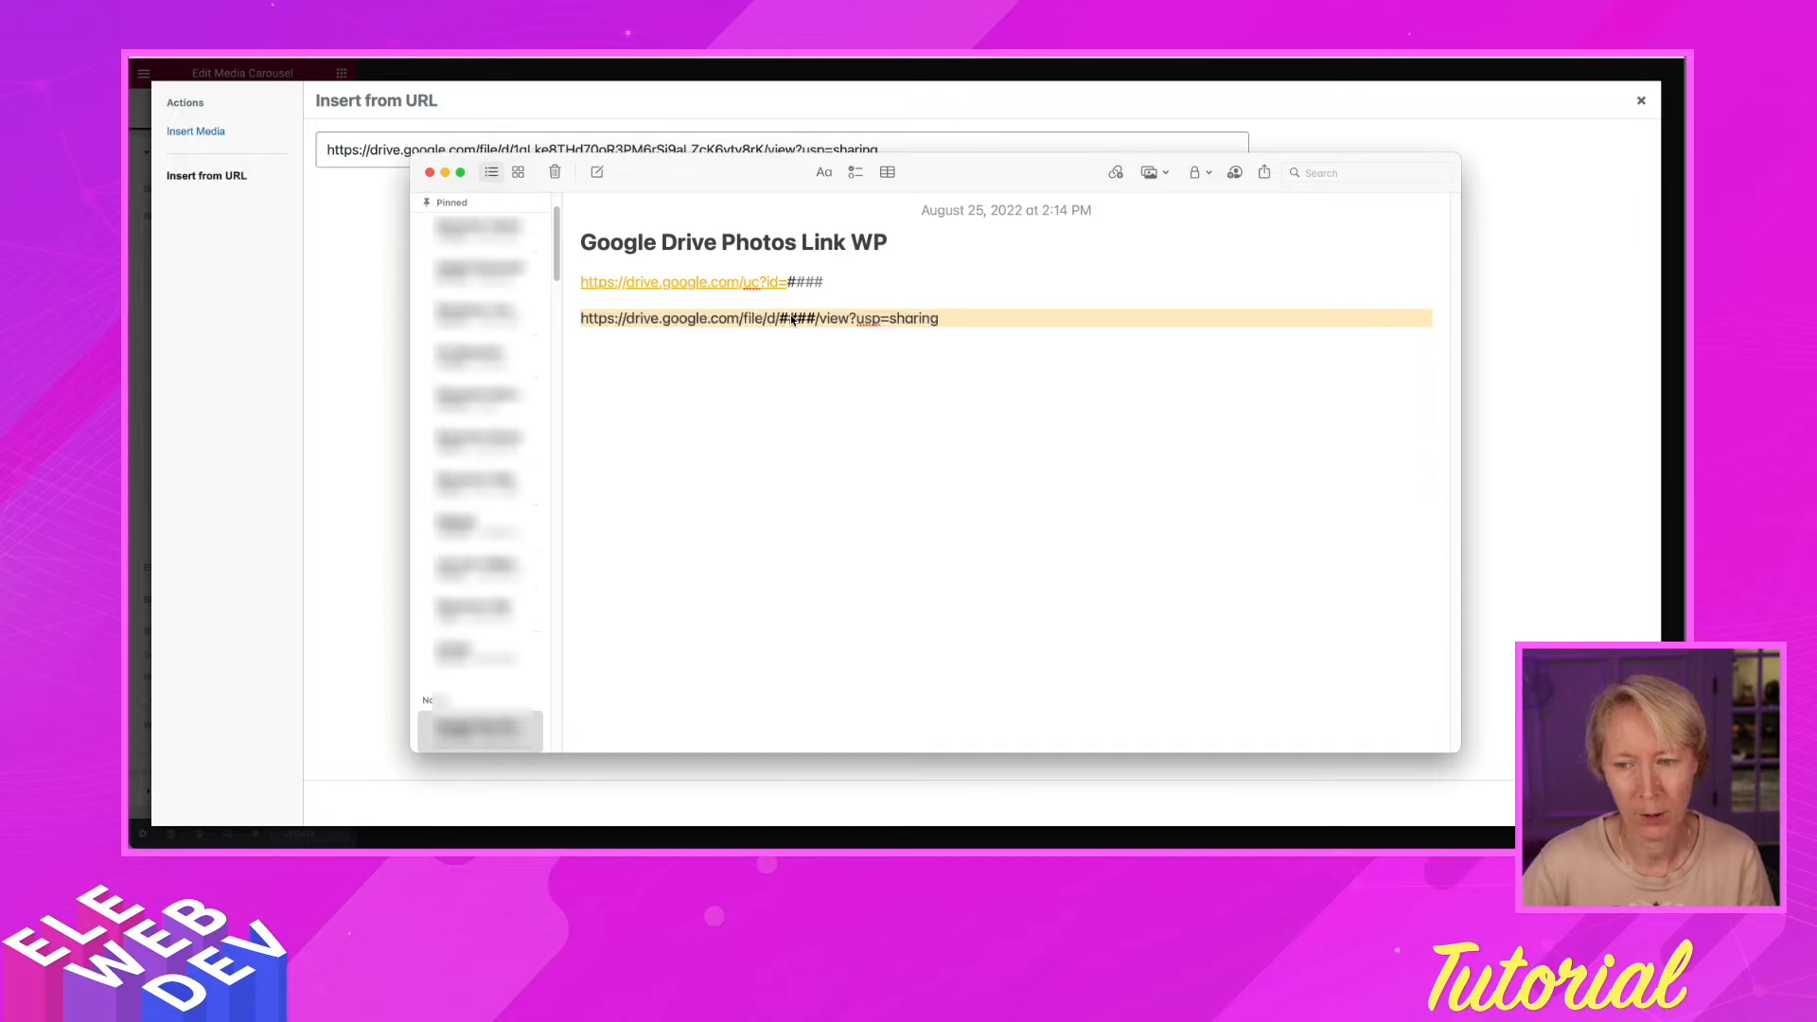
left_click(739, 377)
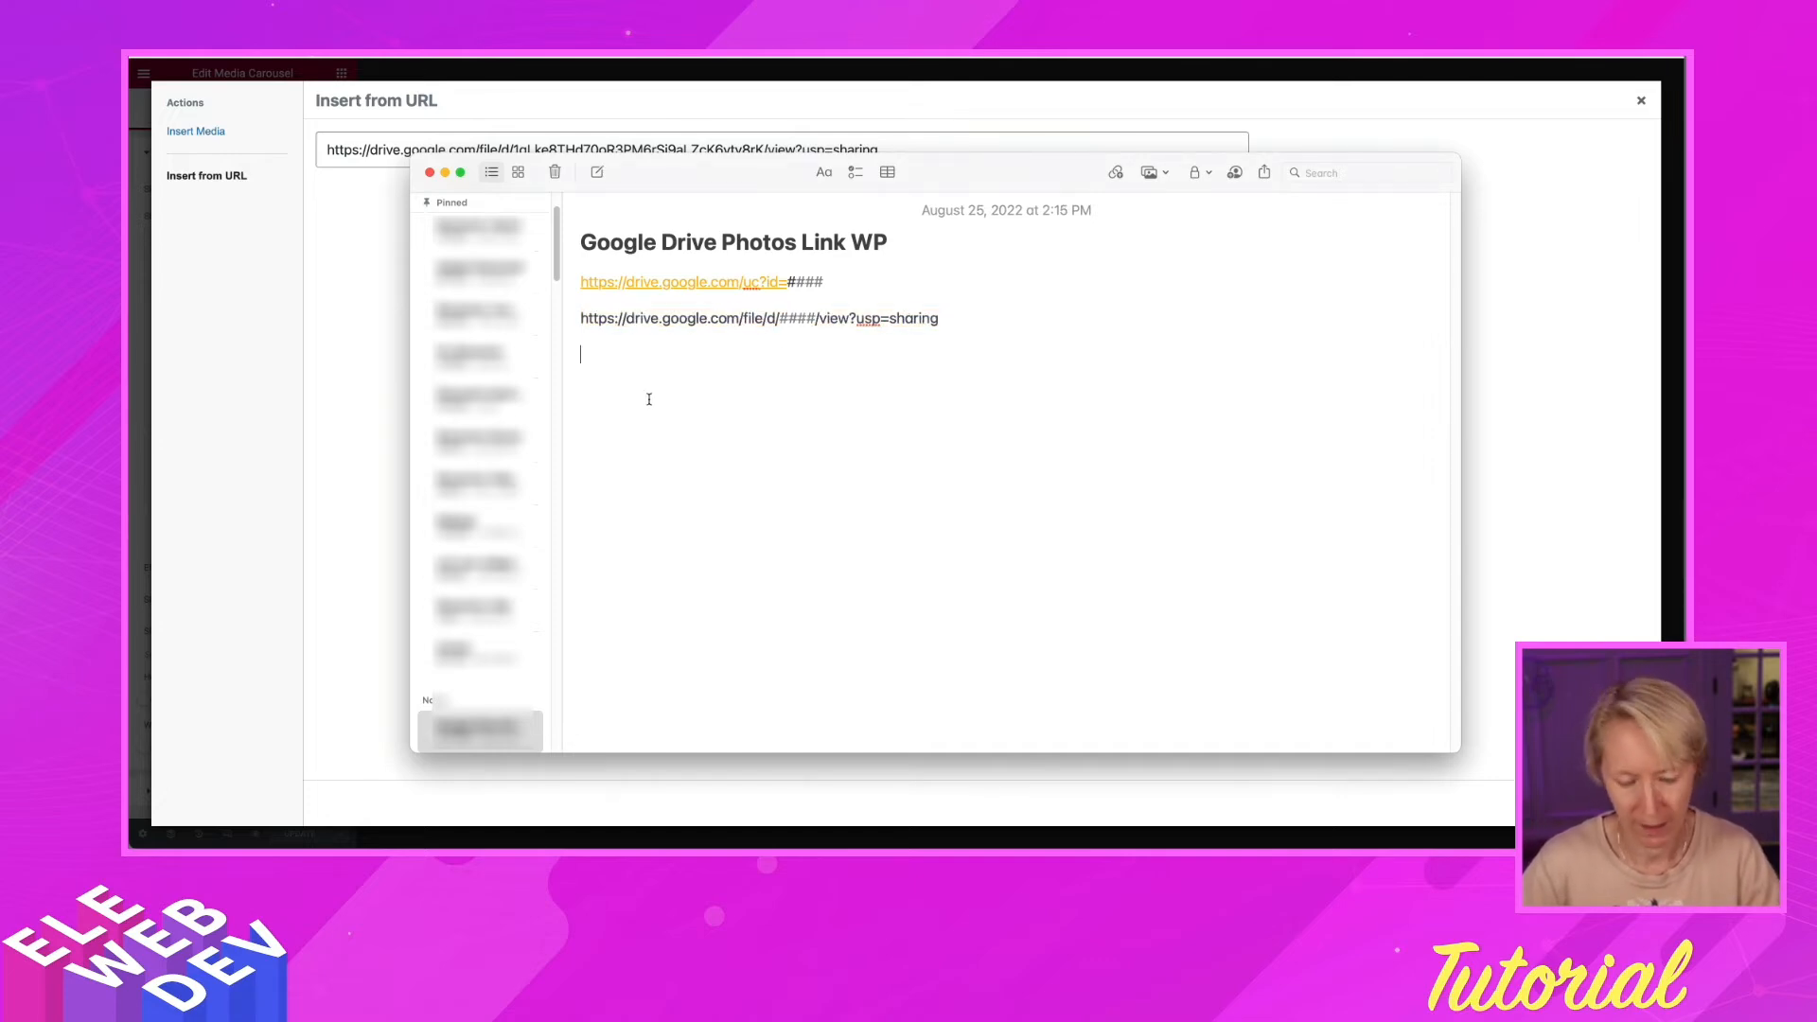
key("super+v")
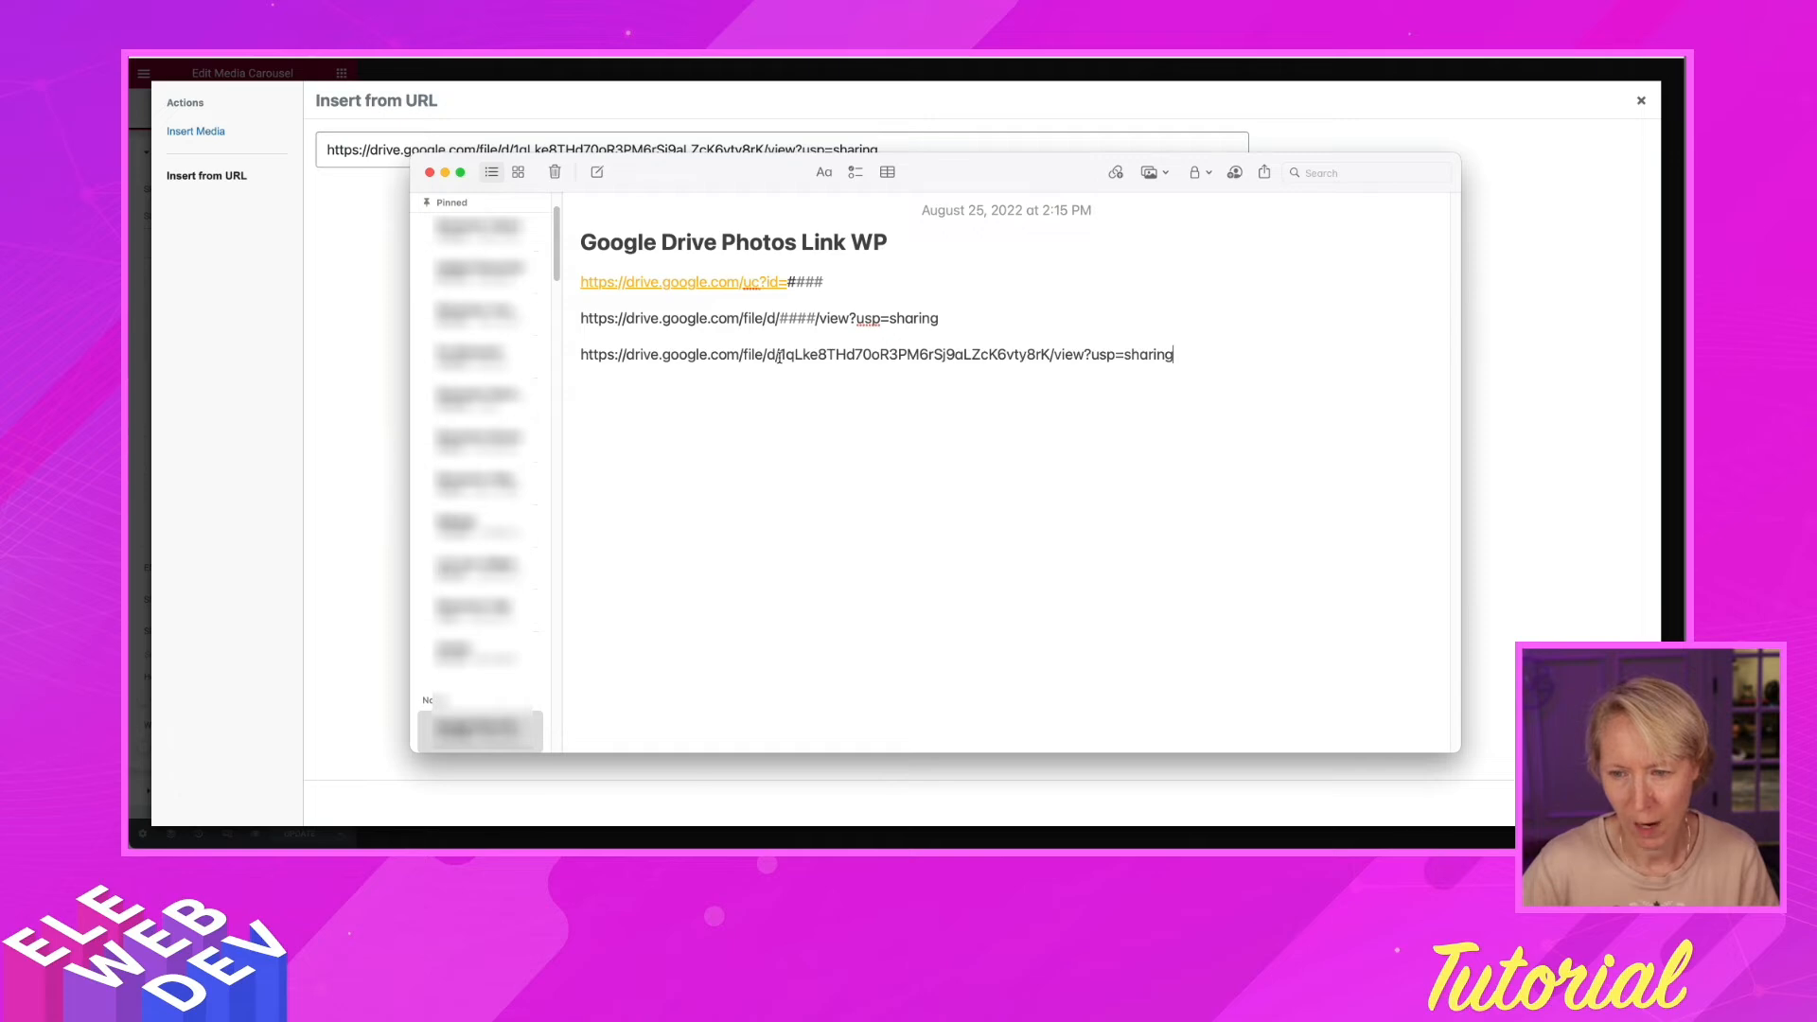
left_click_drag(779, 355, 1051, 355)
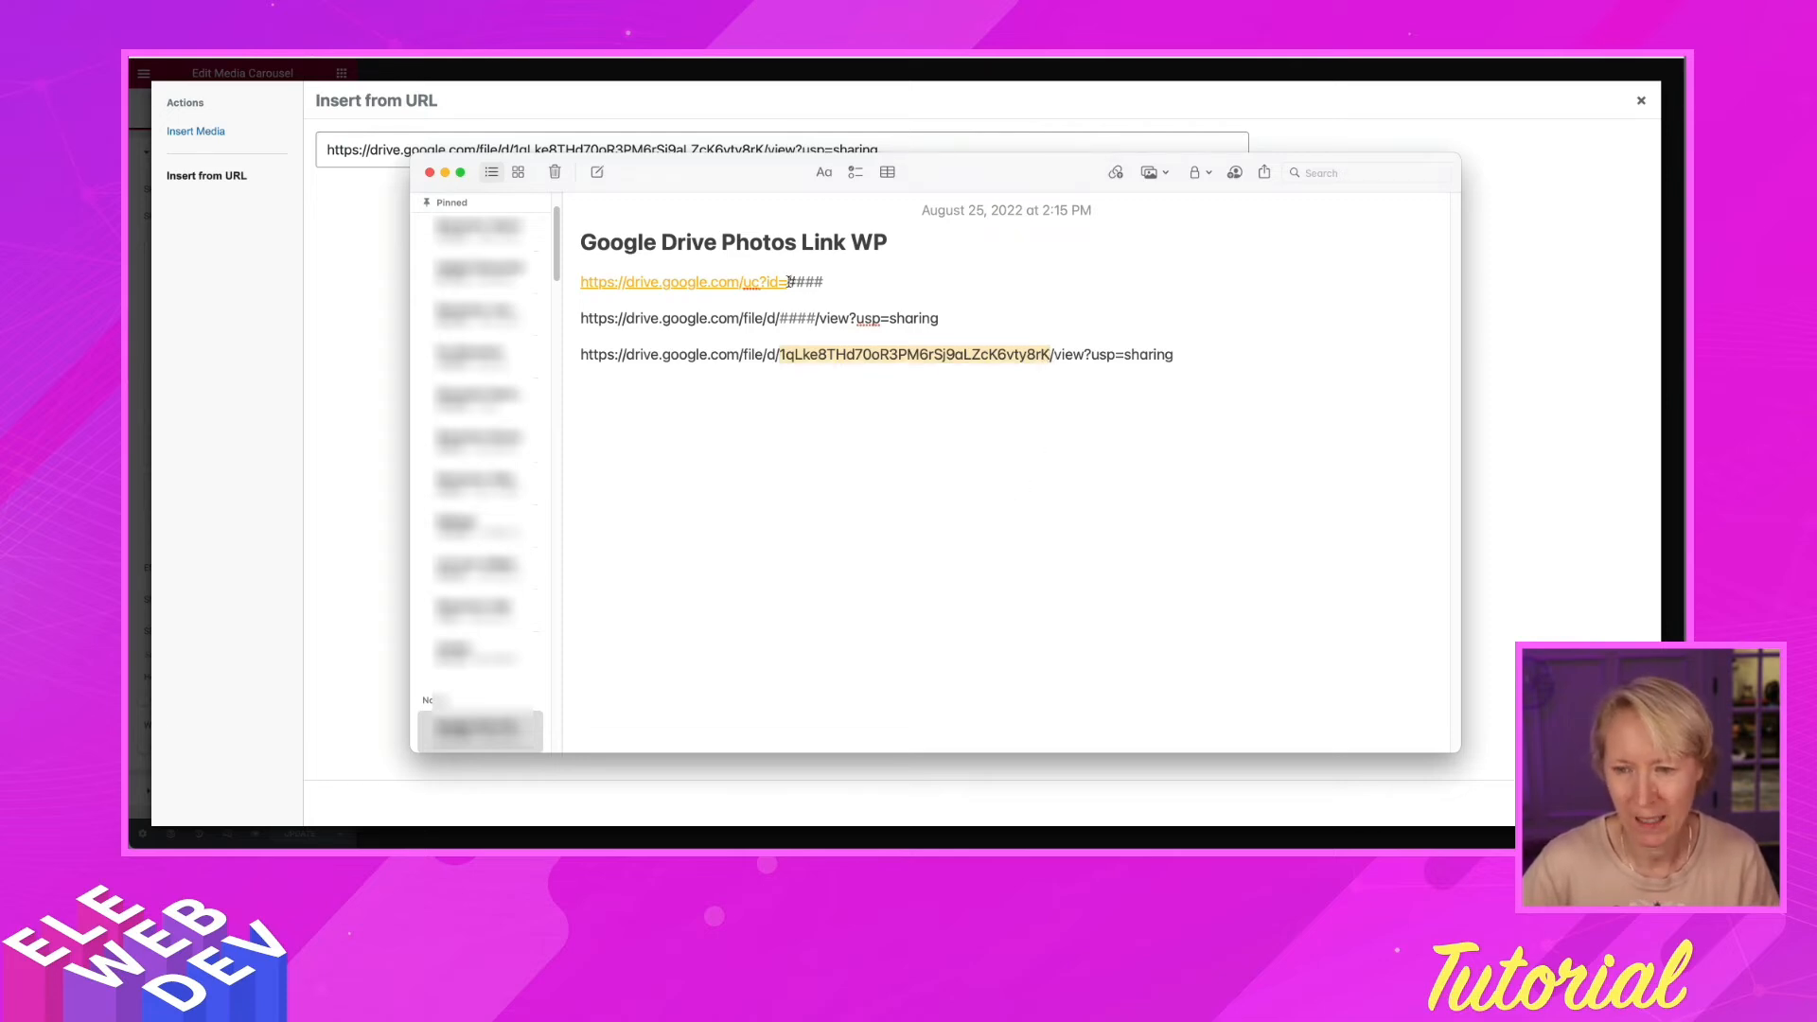
left_click_drag(791, 280, 833, 273)
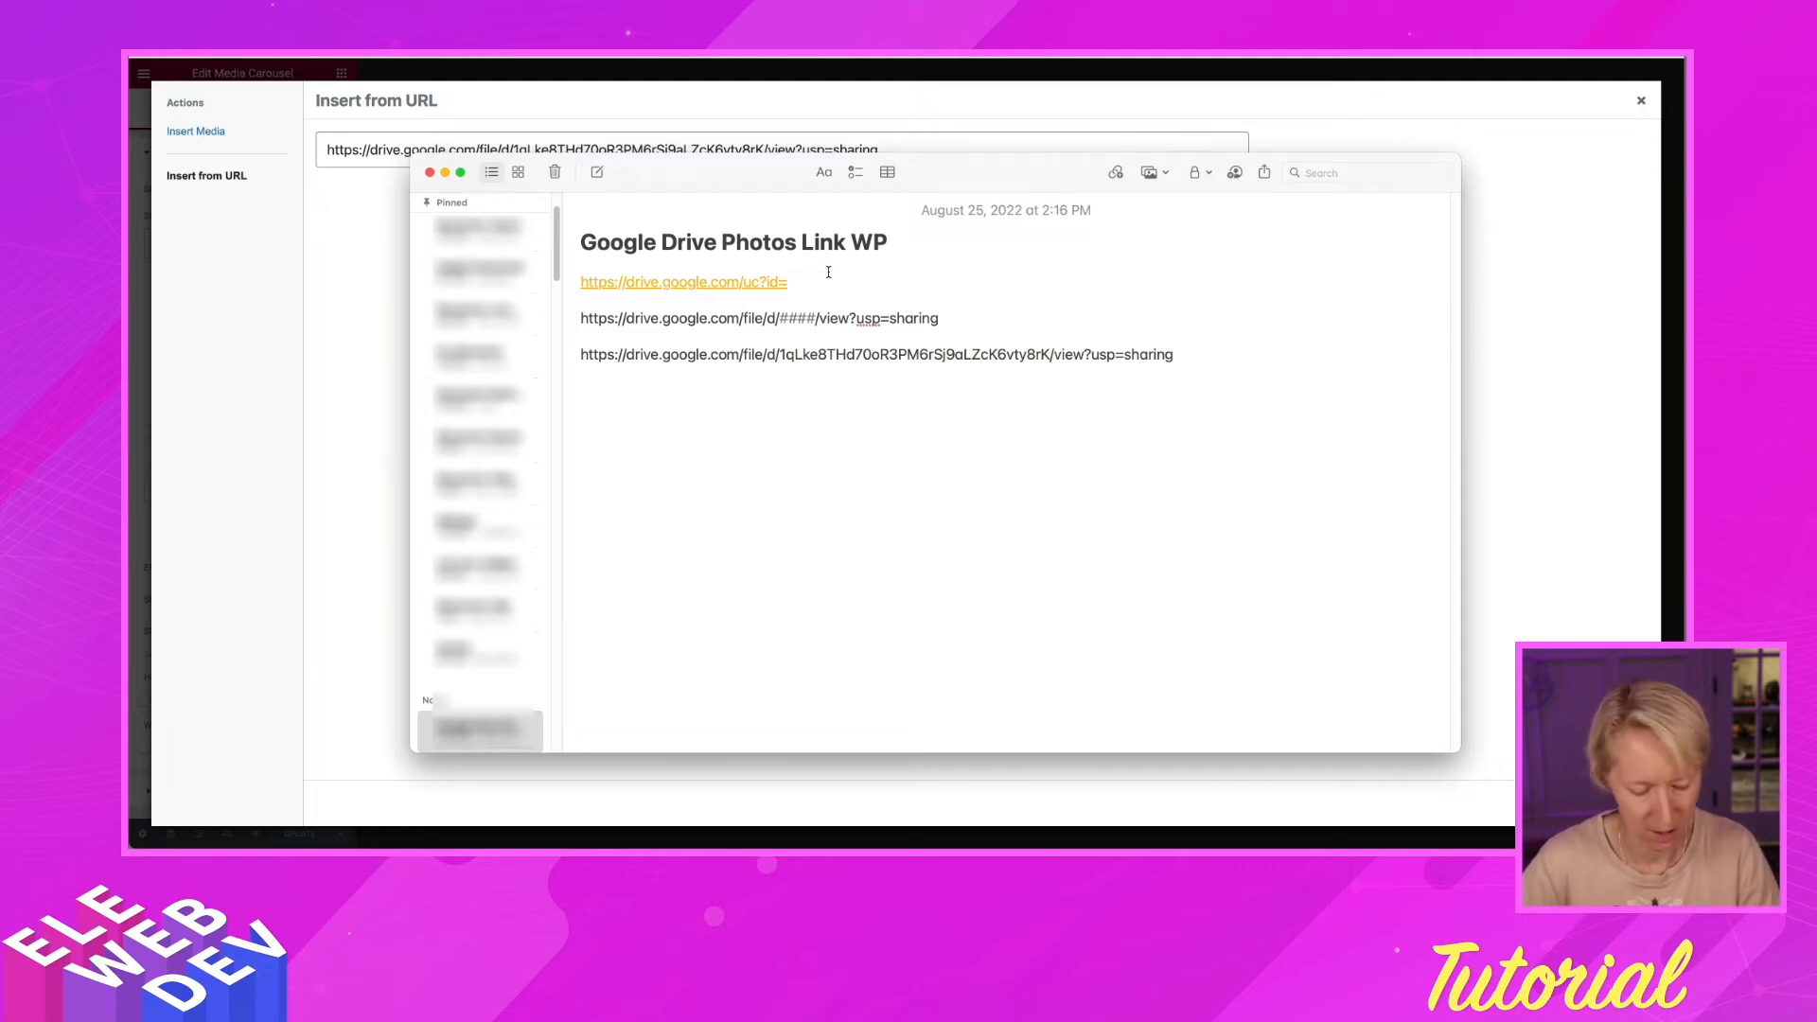
key("super+v")
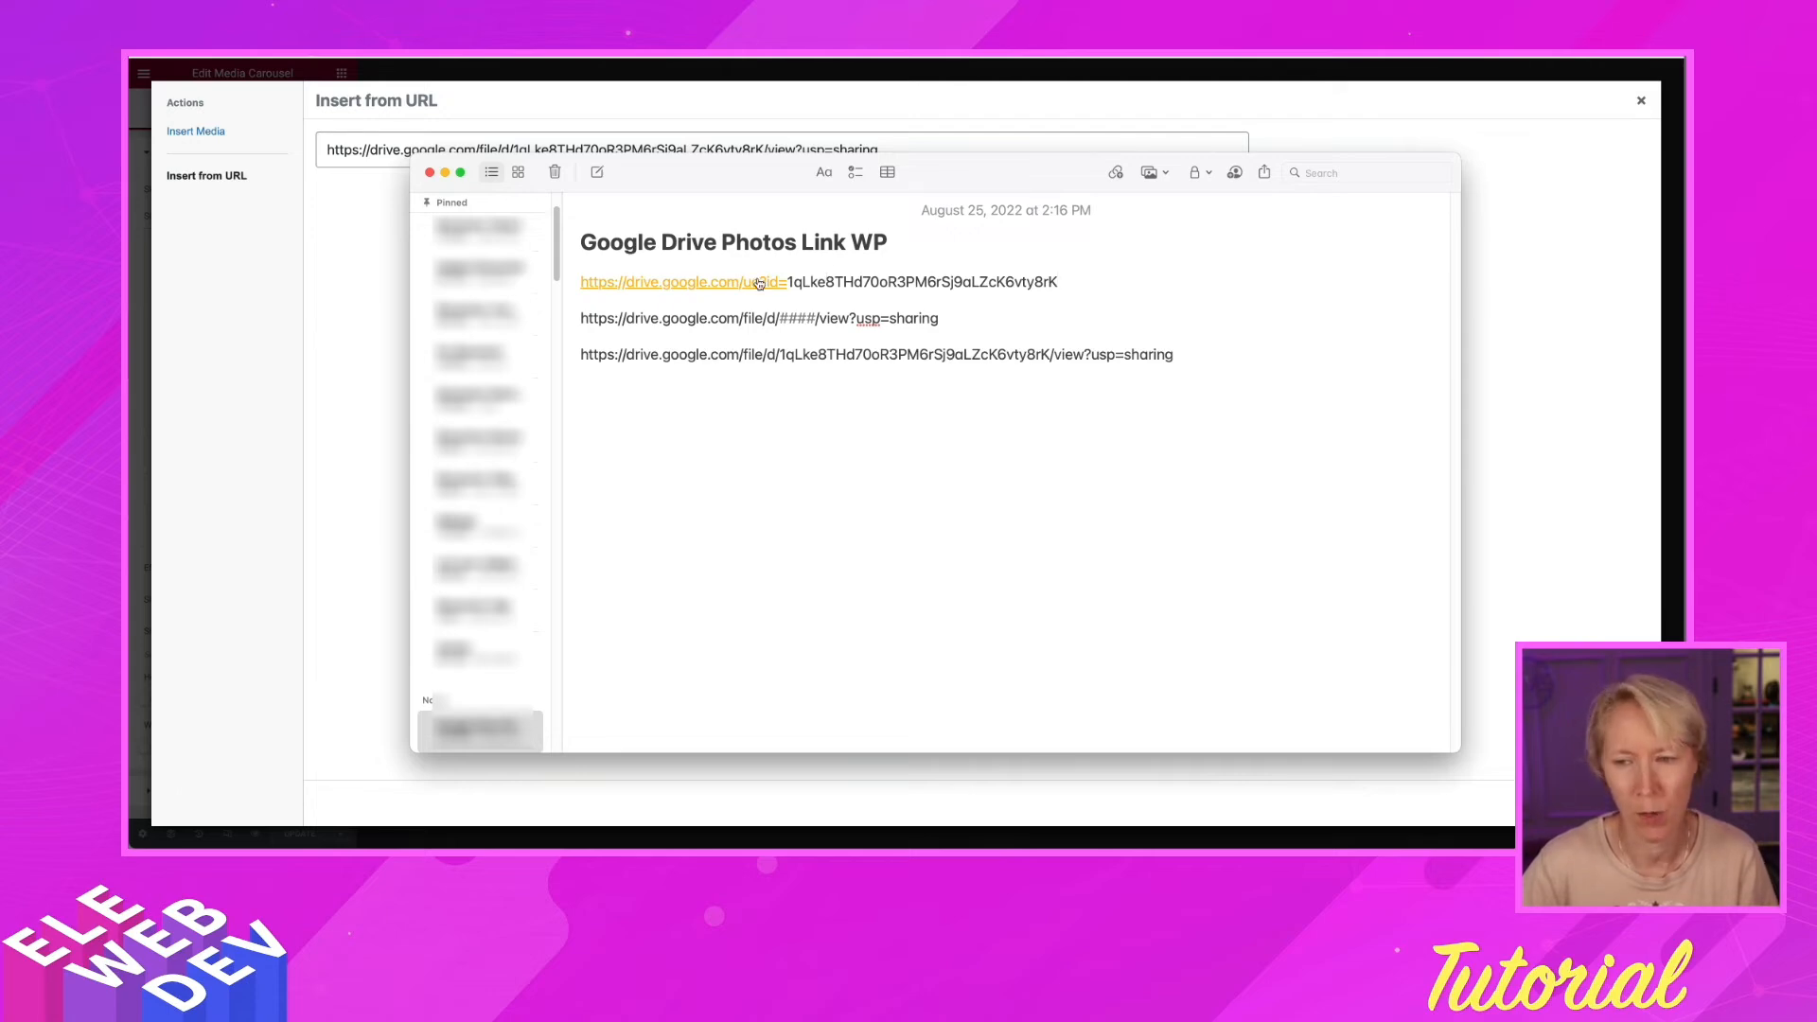
left_click_drag(577, 280, 1065, 281)
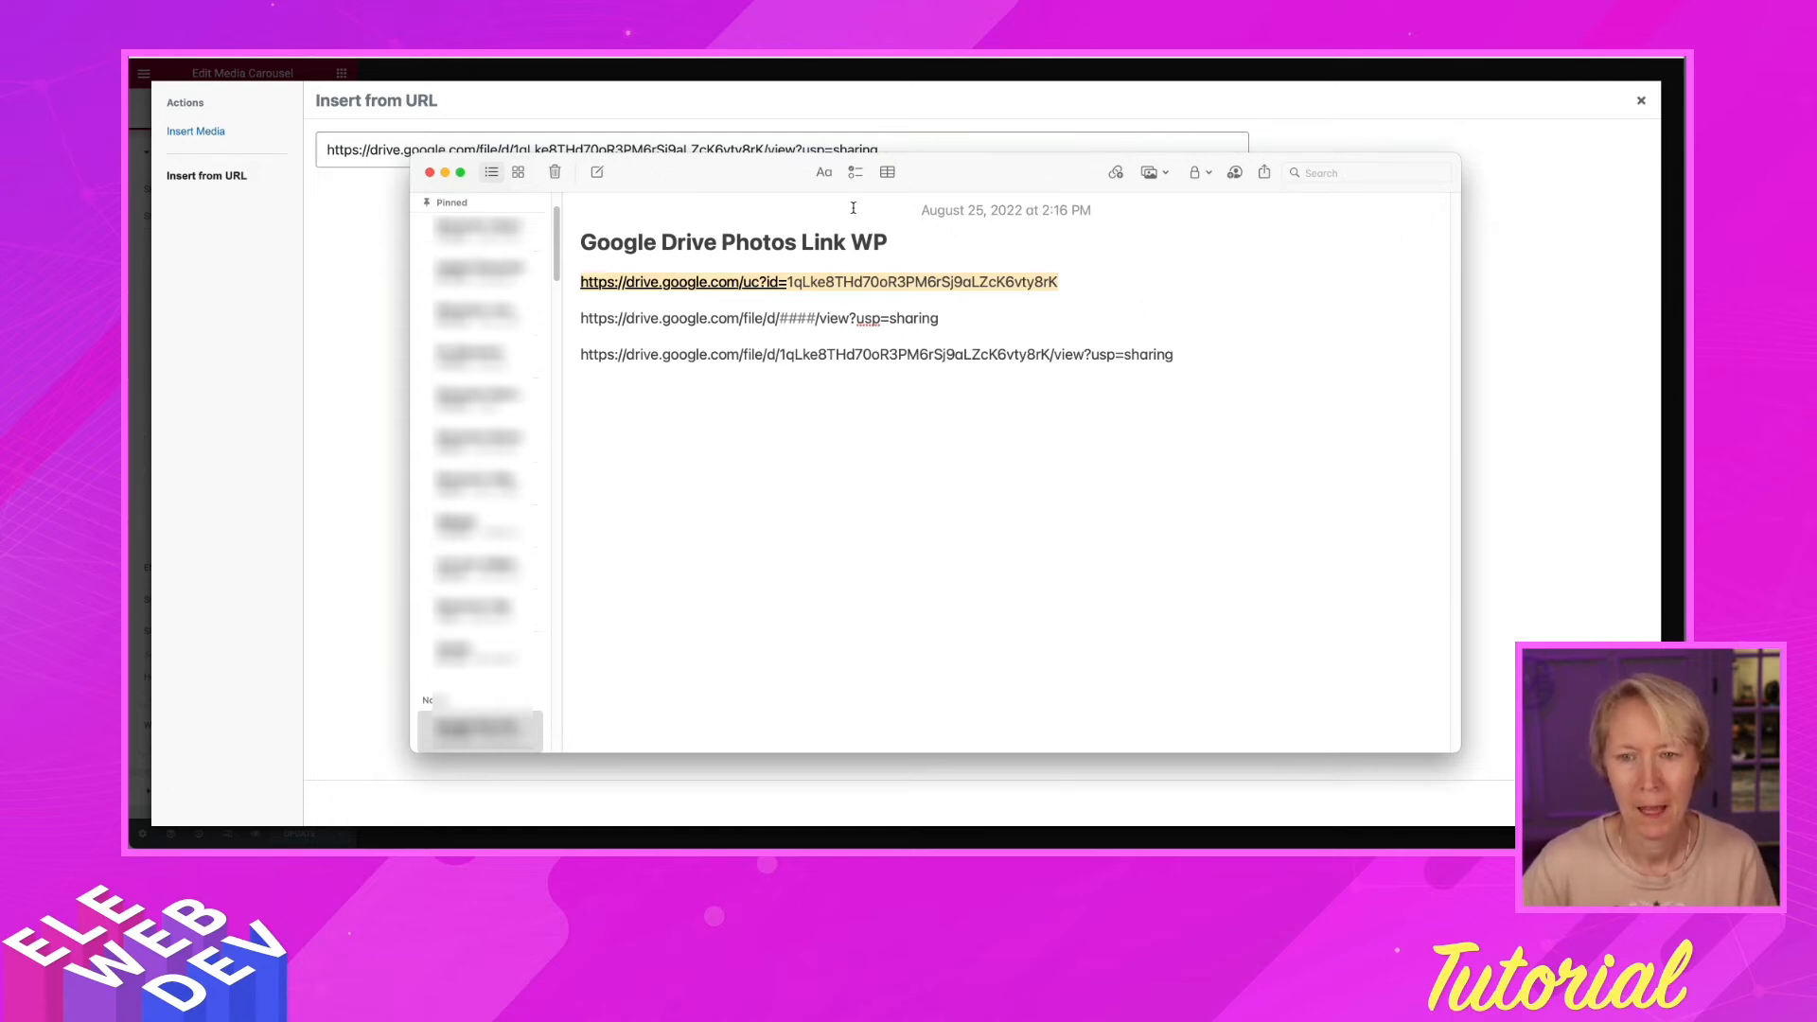
left_click(720, 97)
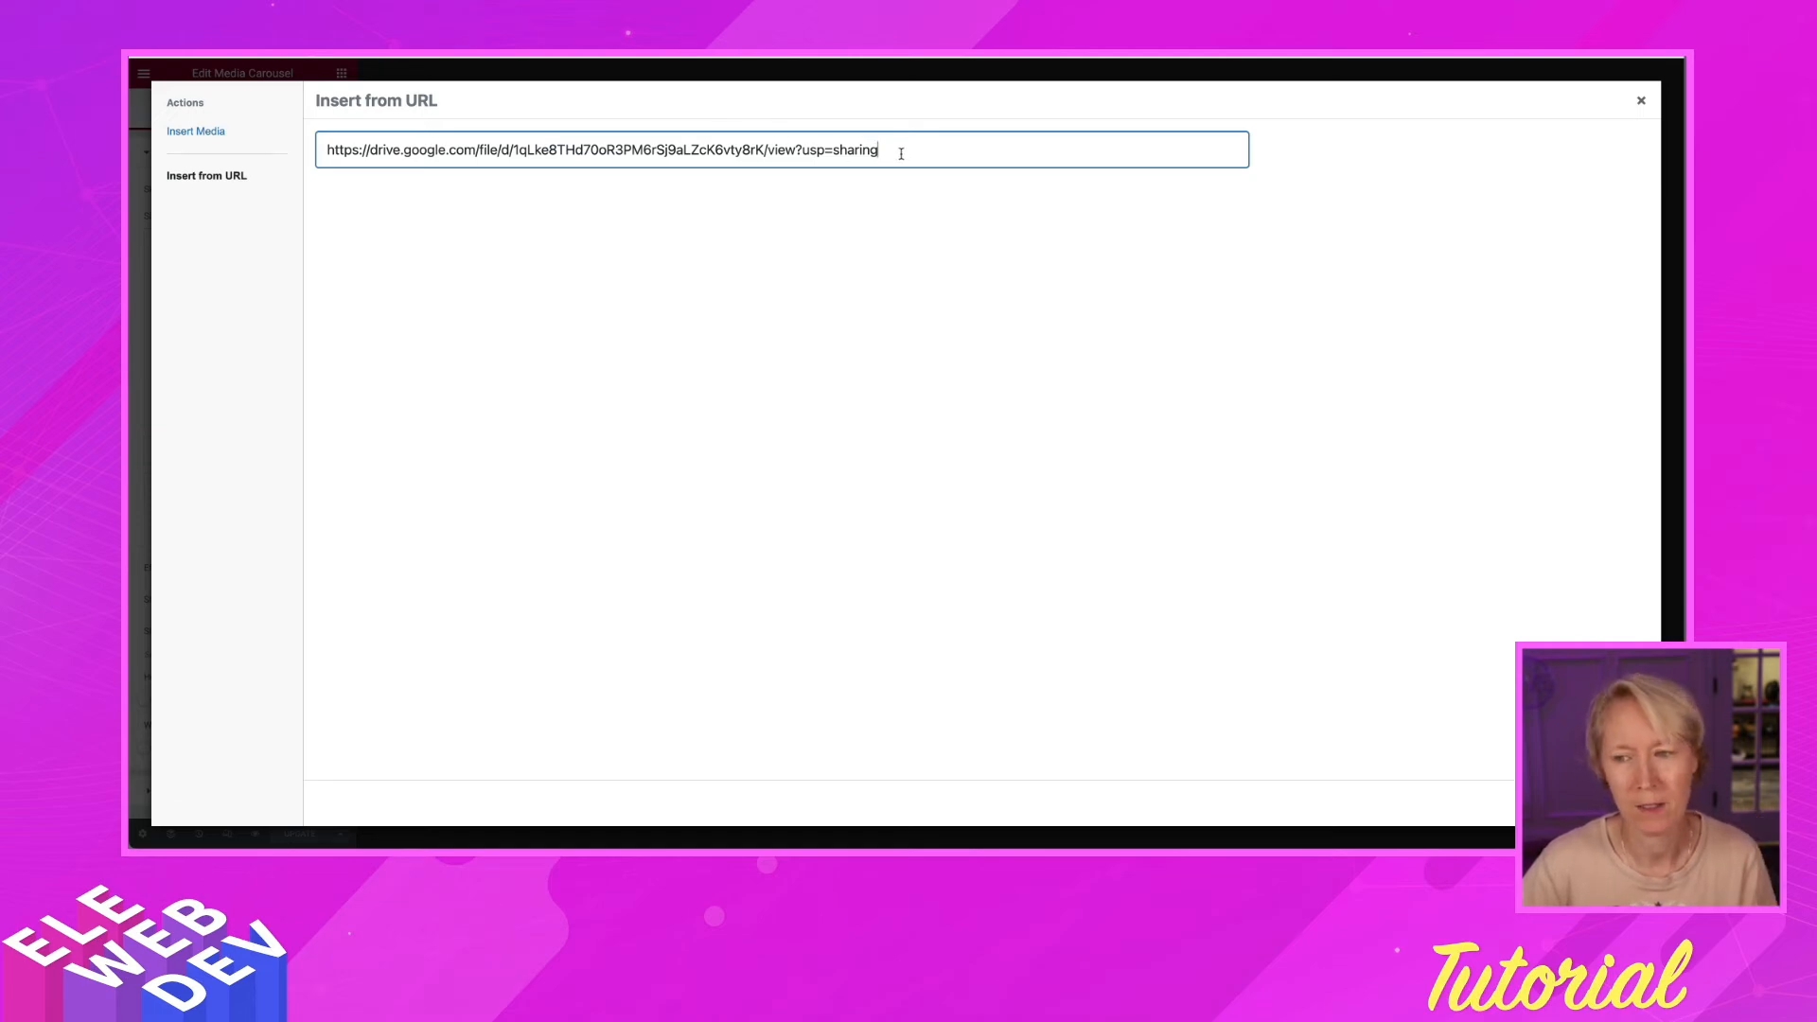
Replace the share link in the Insert from URL field with the direct uc?id= link and insert the corgi photo
left_click_drag(901, 153, 307, 150)
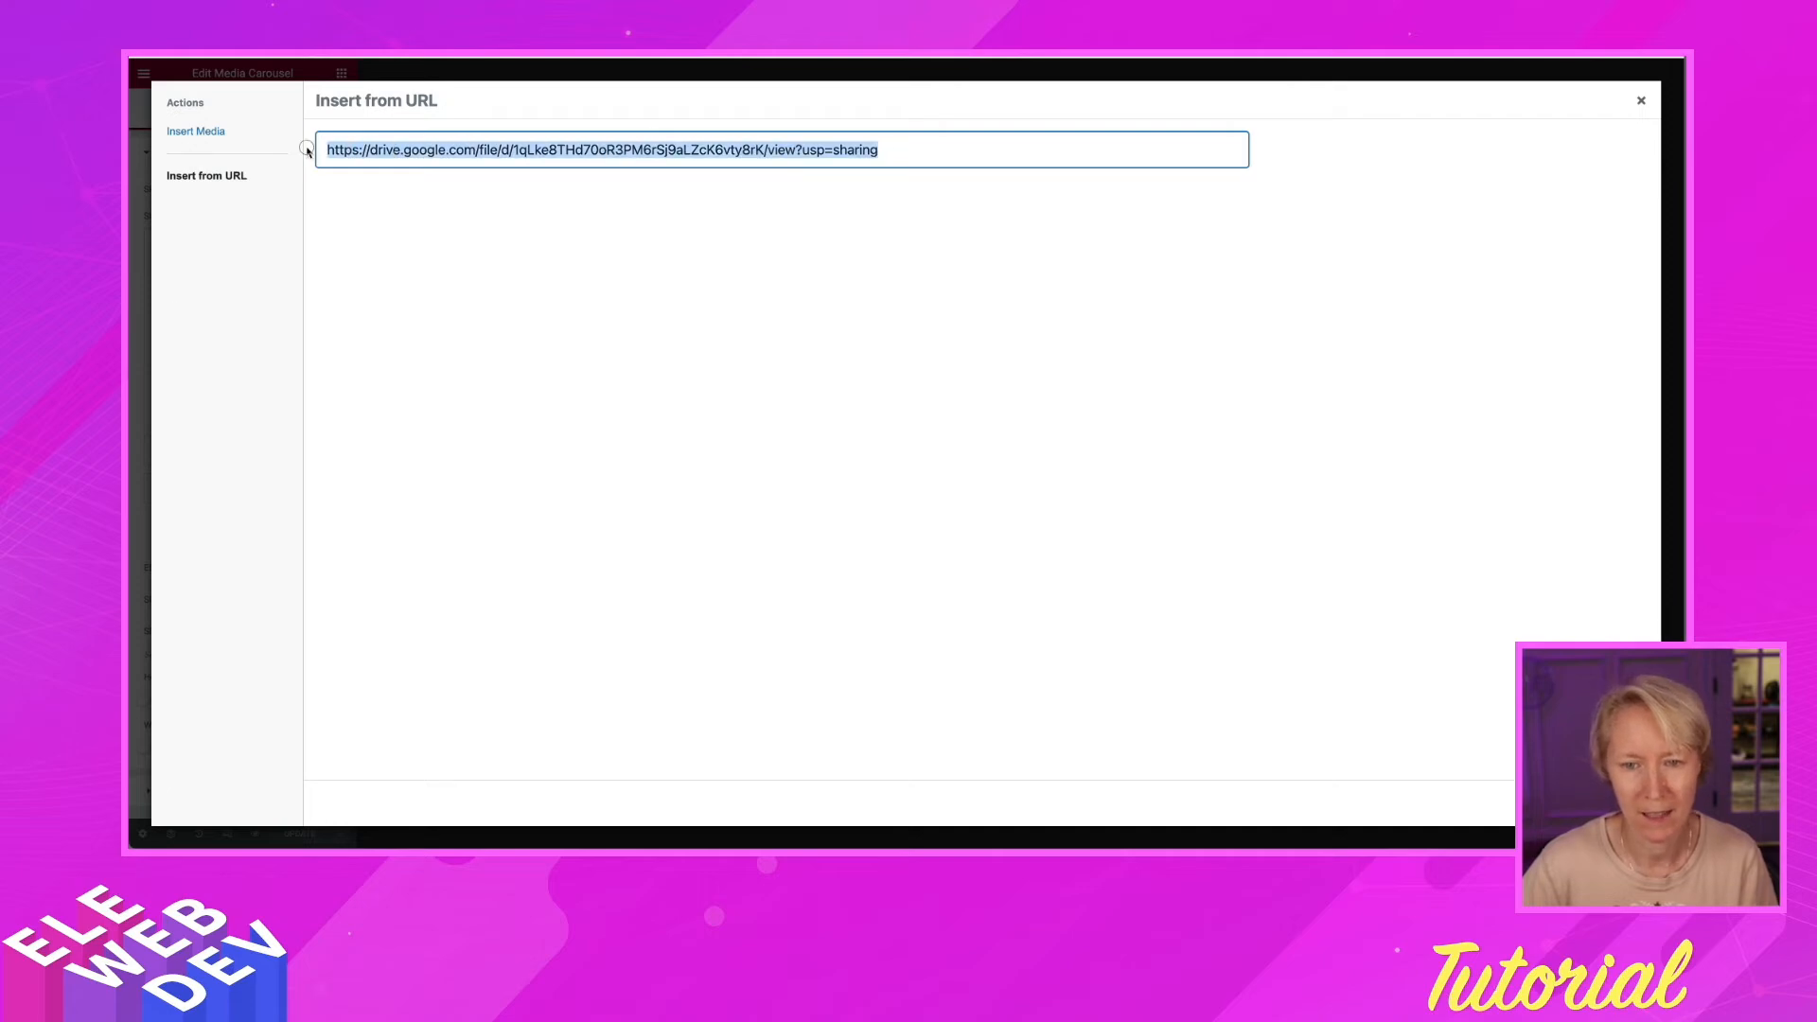
key("BackSpace")
key("ctrl+v")
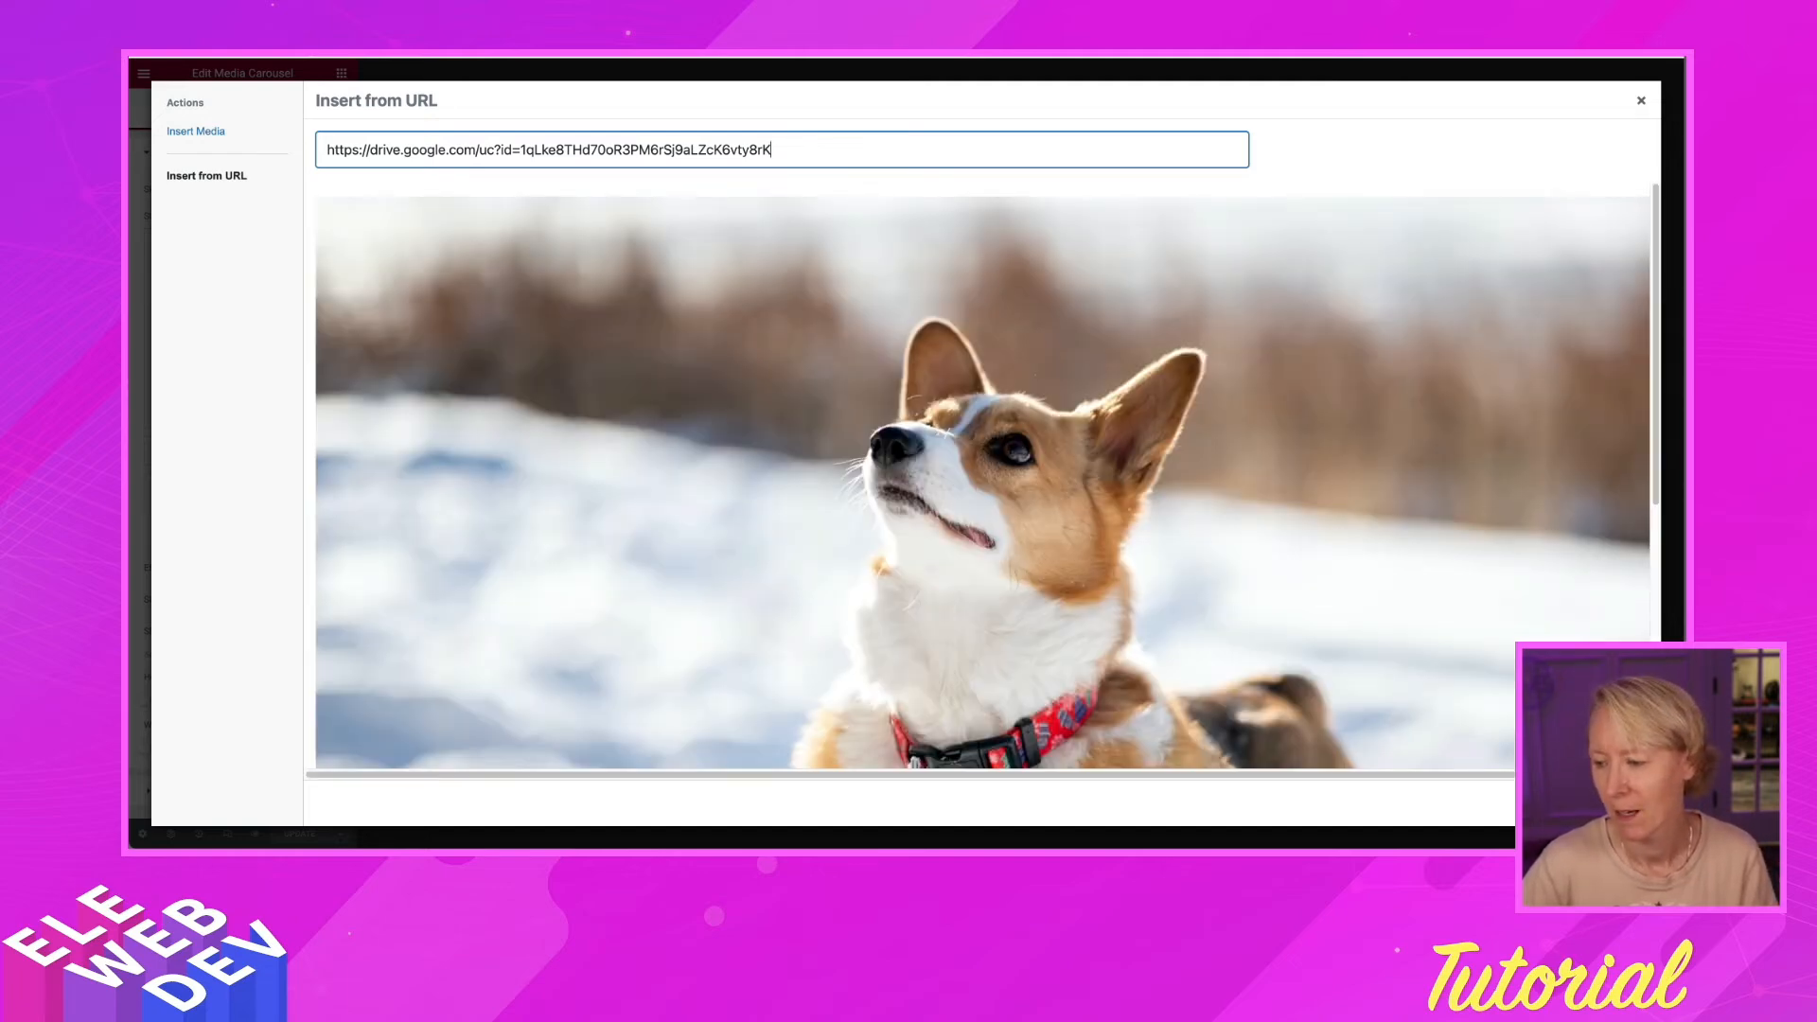
left_click(1607, 803)
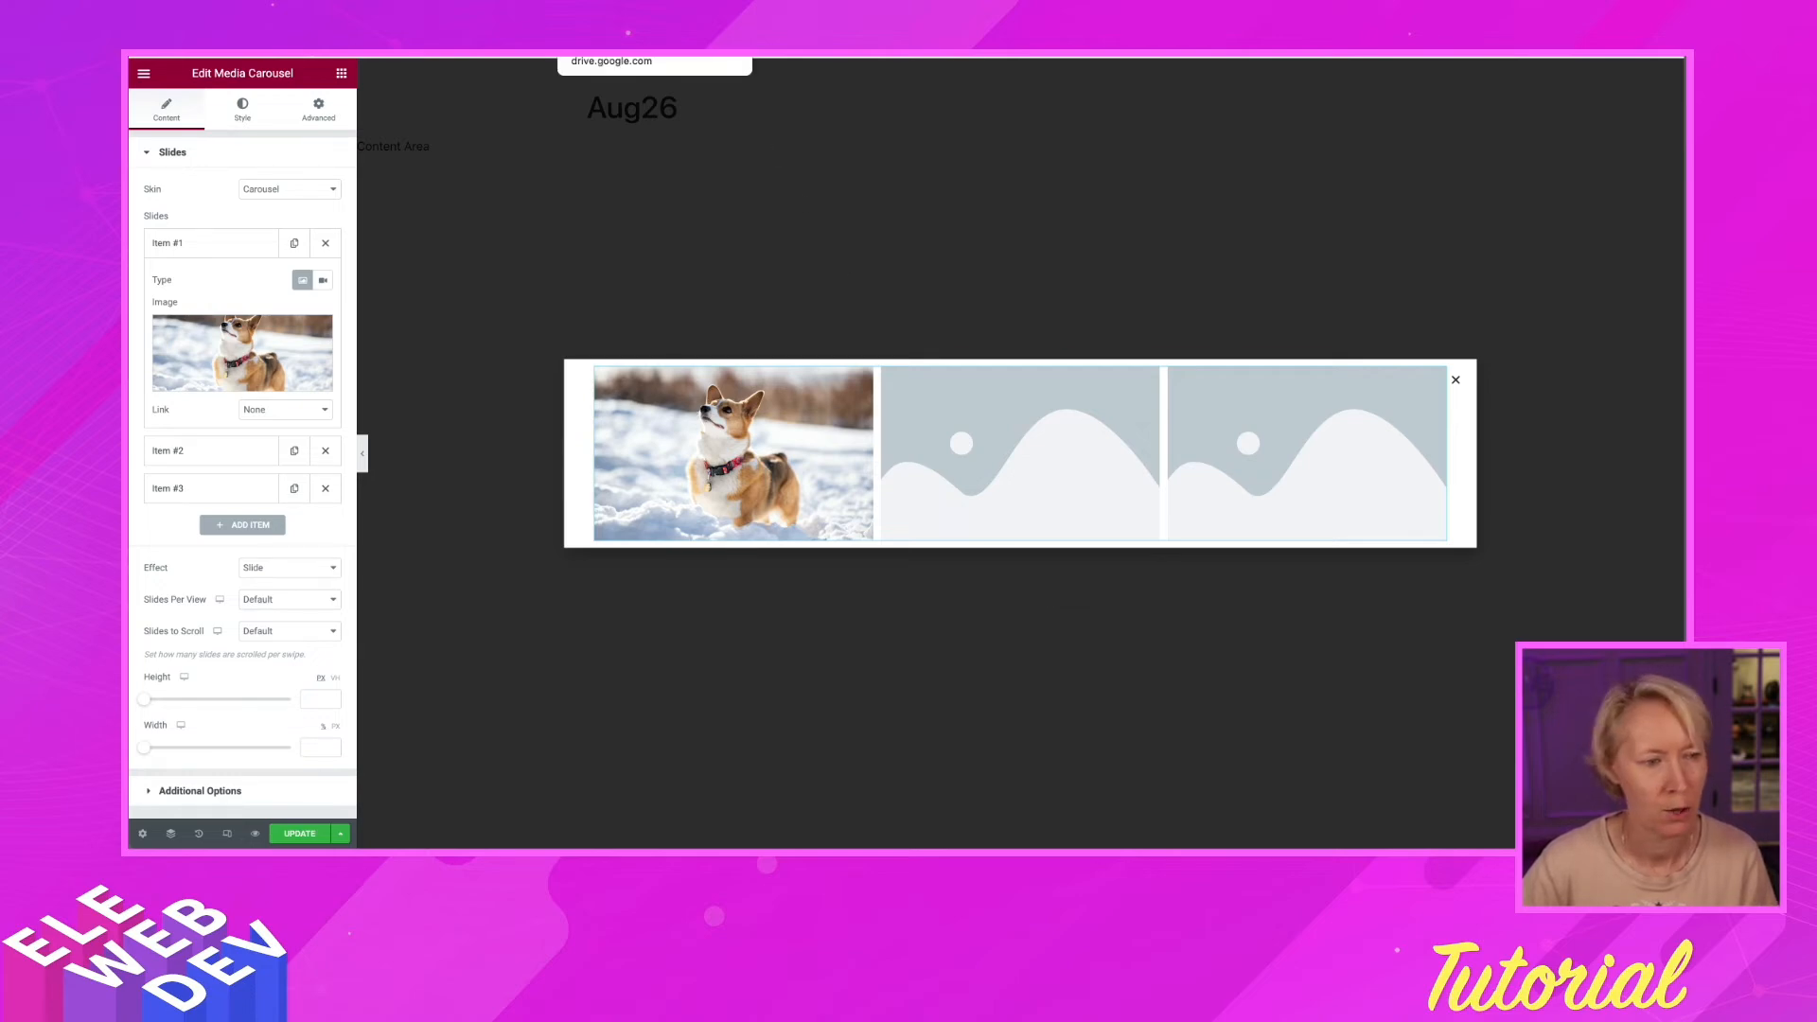
left_click(625, 56)
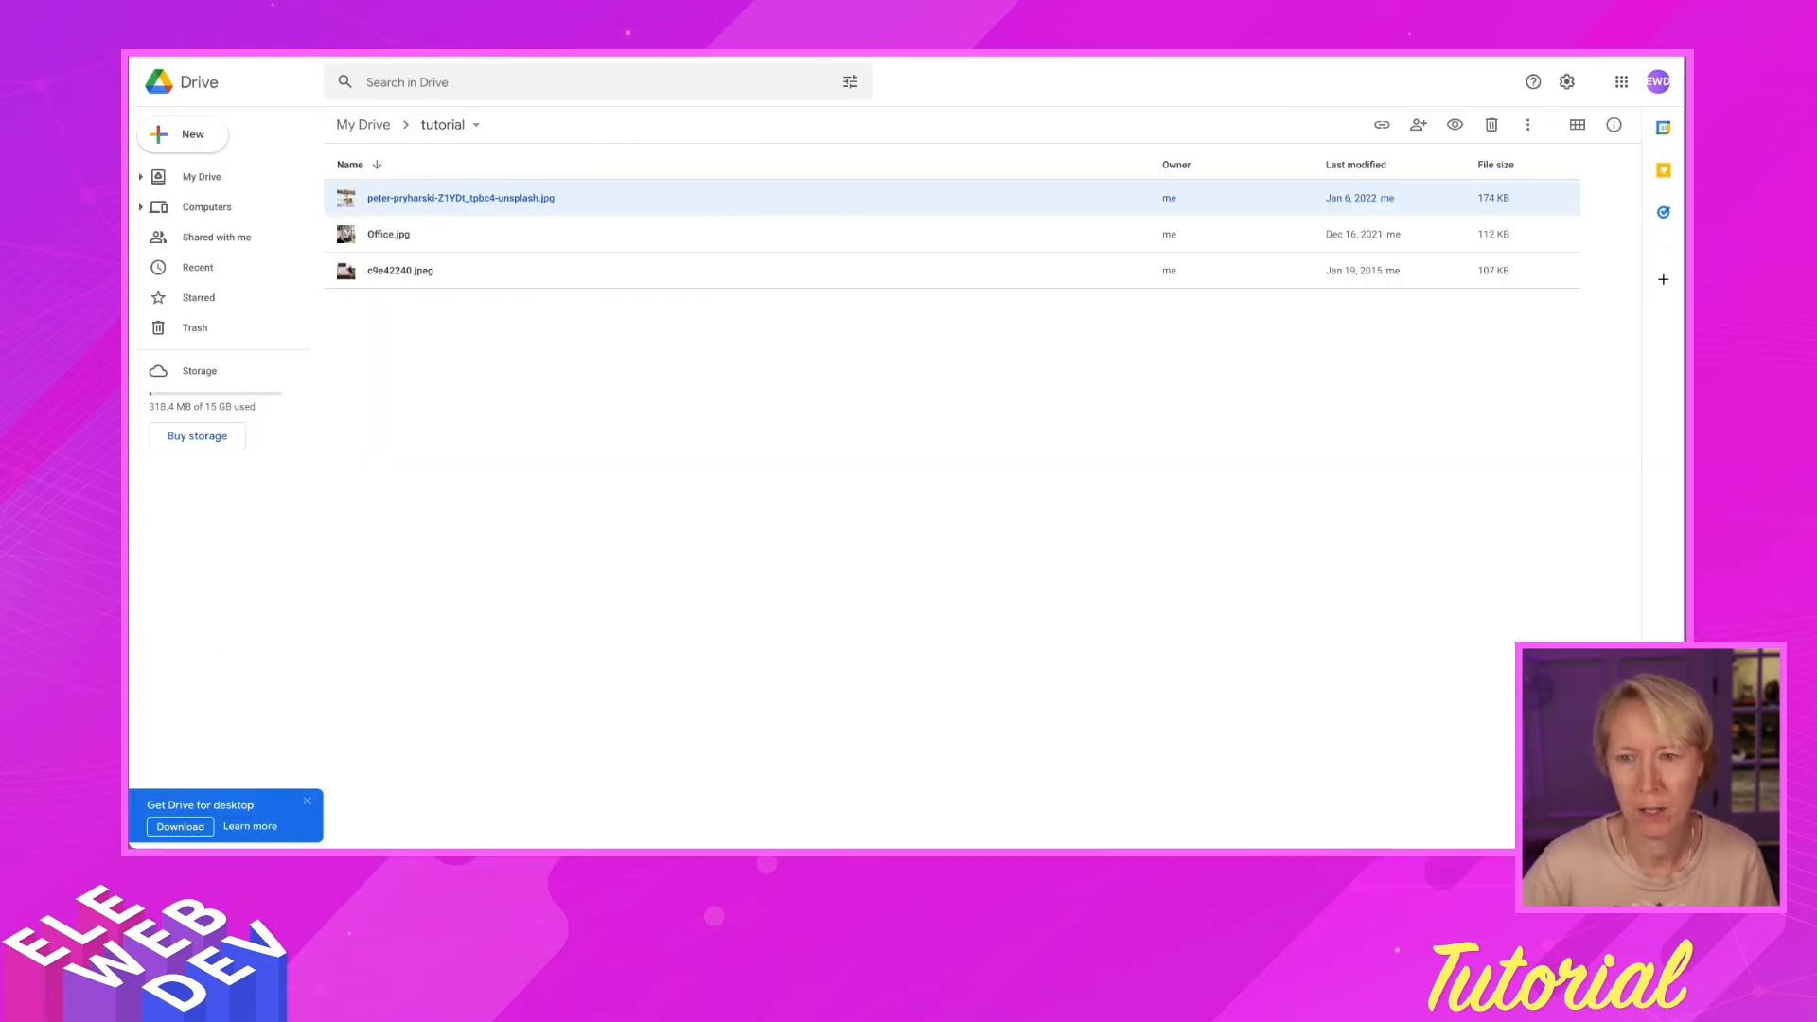
Copy Office.jpg's Google Drive share link, leaving its access Restricted
right_click(548, 238)
left_click(658, 348)
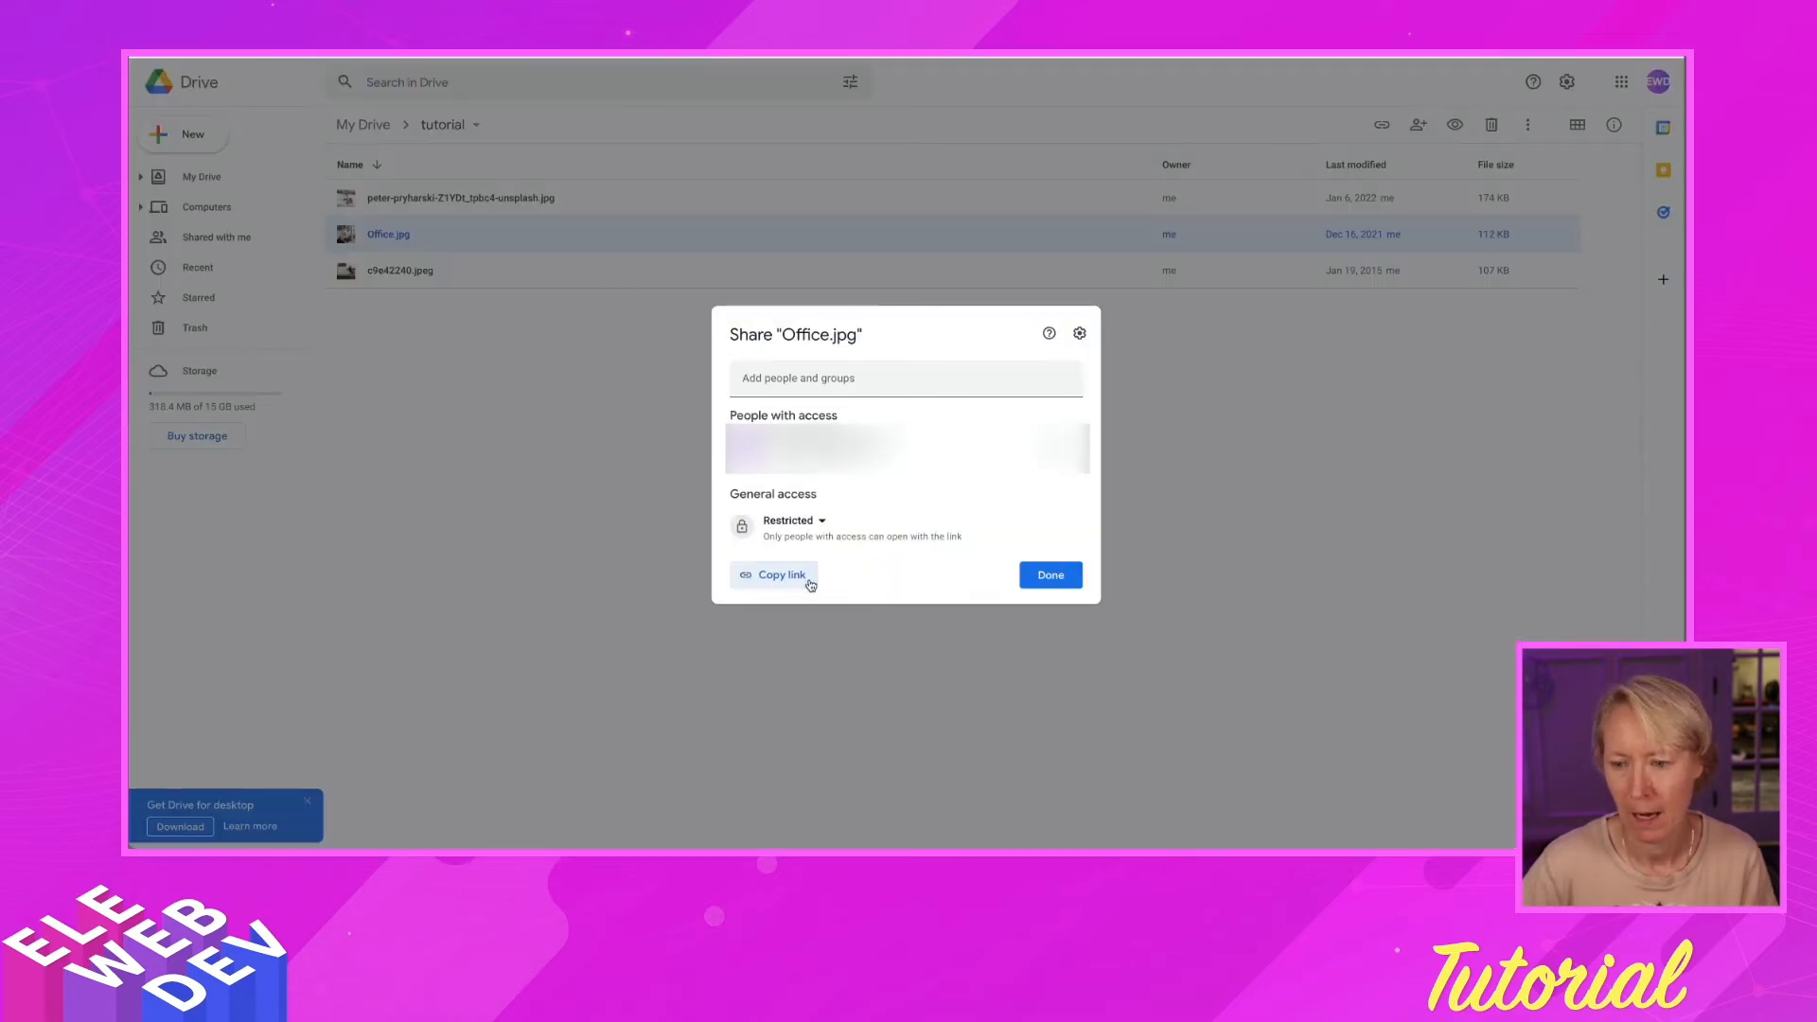
left_click(807, 578)
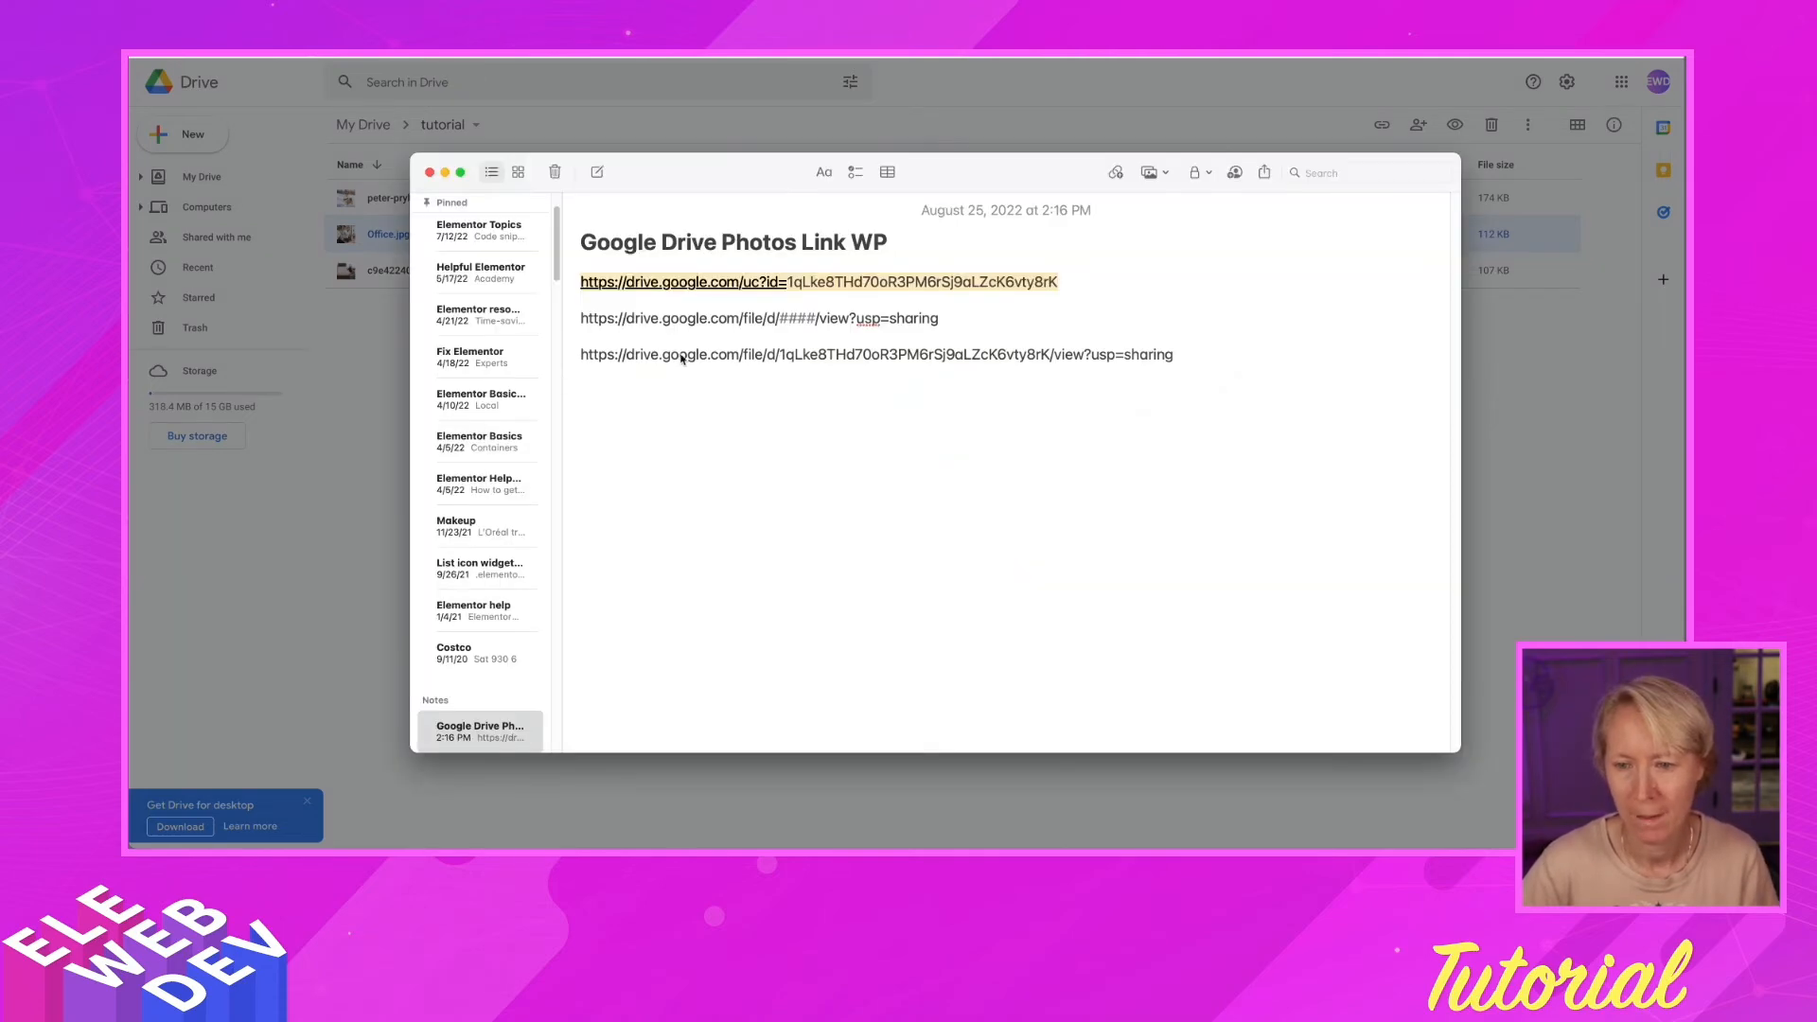
left_click(623, 401)
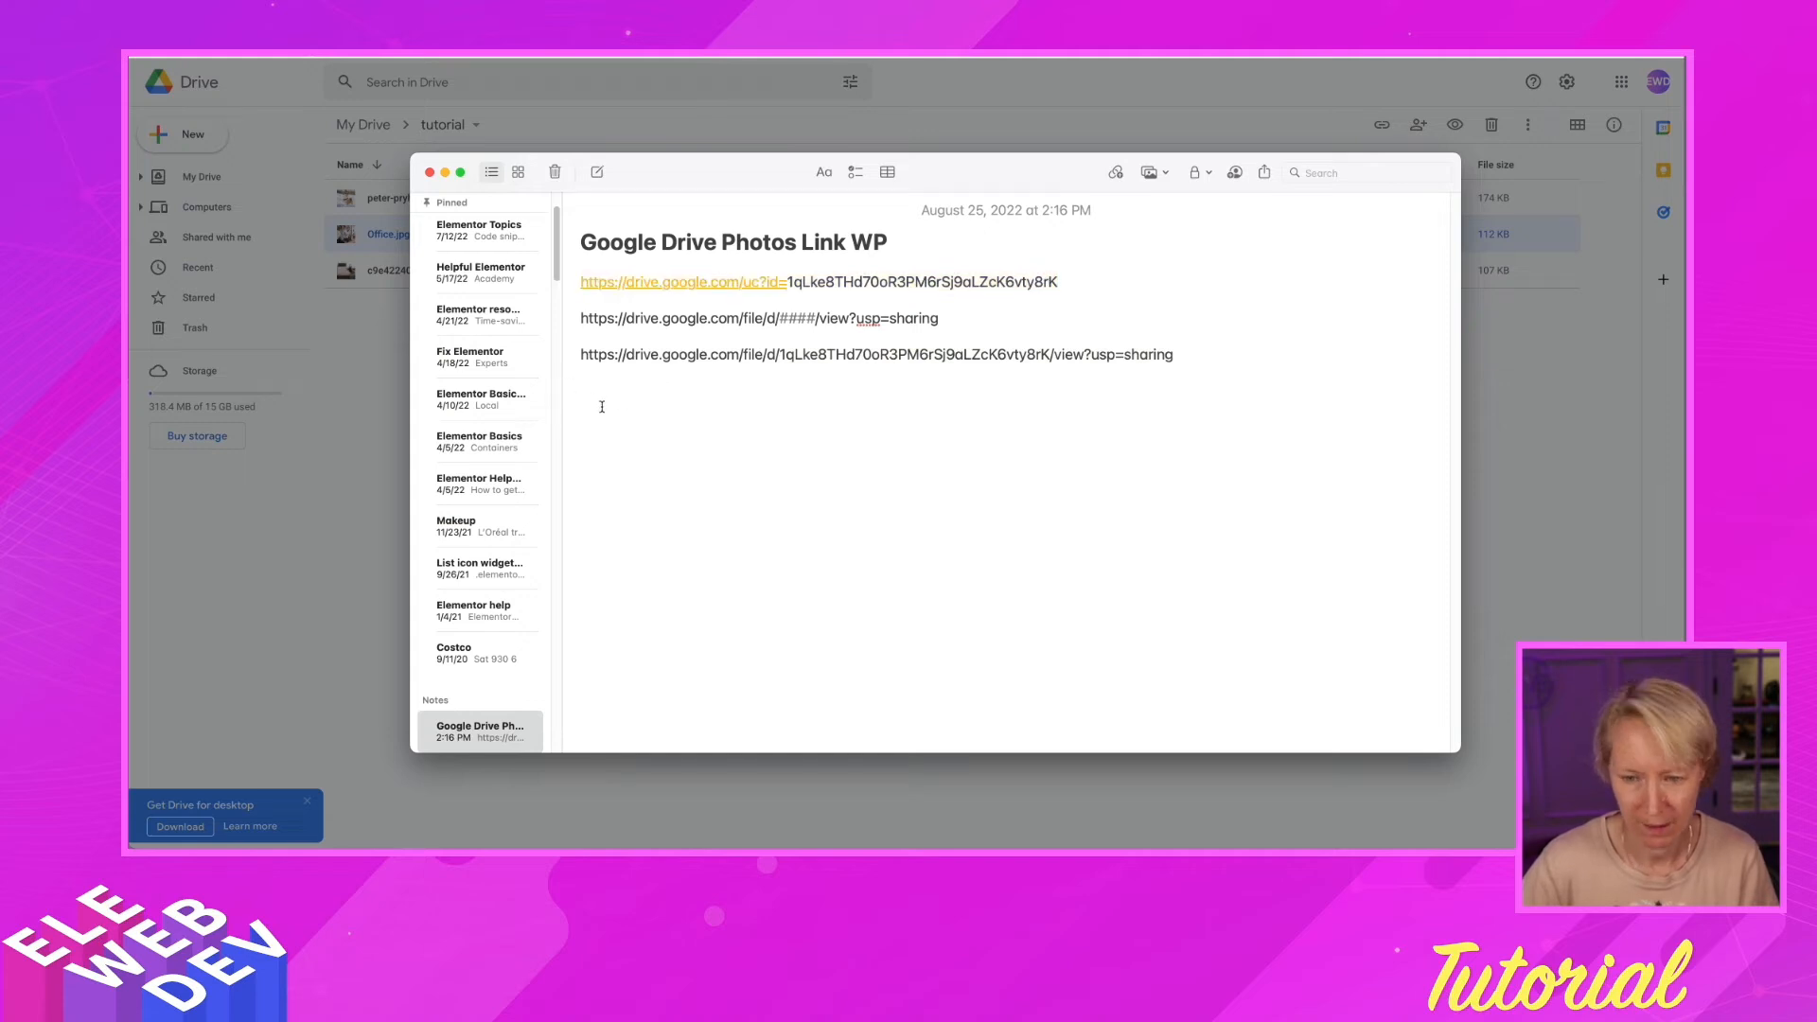
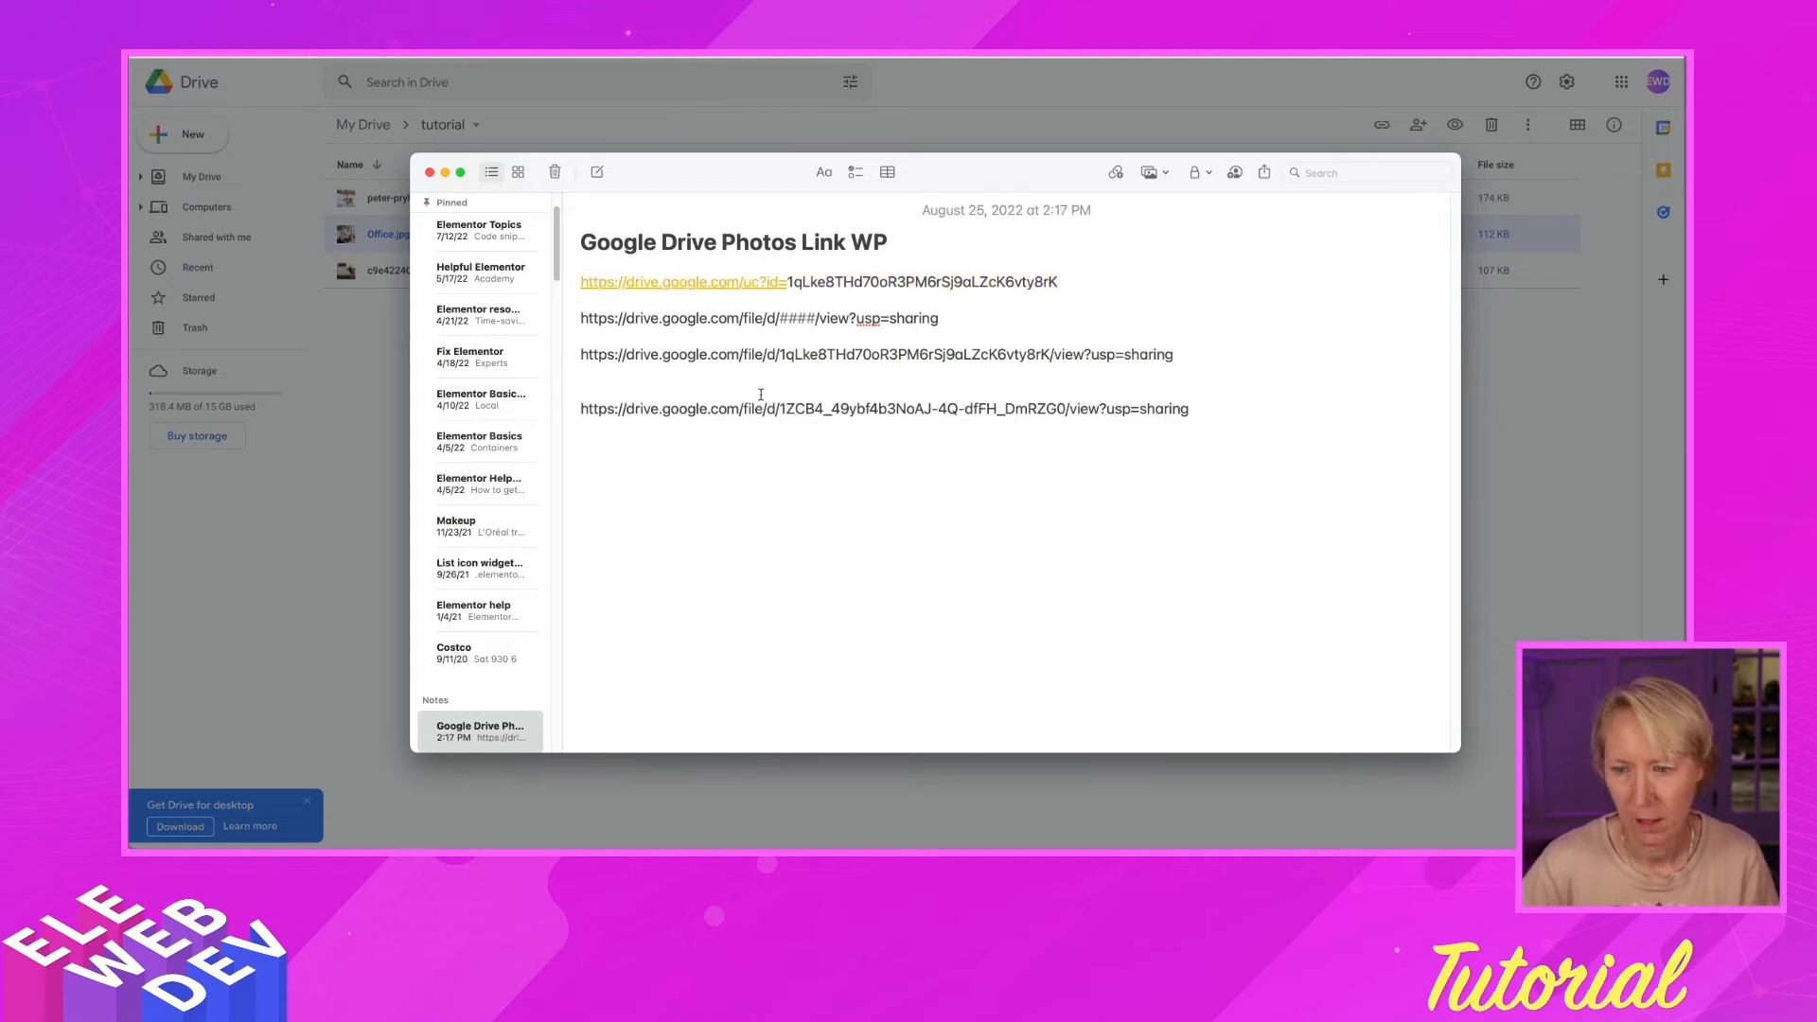
Paste Office.jpg's share link into the note and swap its file ID into the first uc?id= link
left_click_drag(781, 406, 1062, 410)
key("super+c")
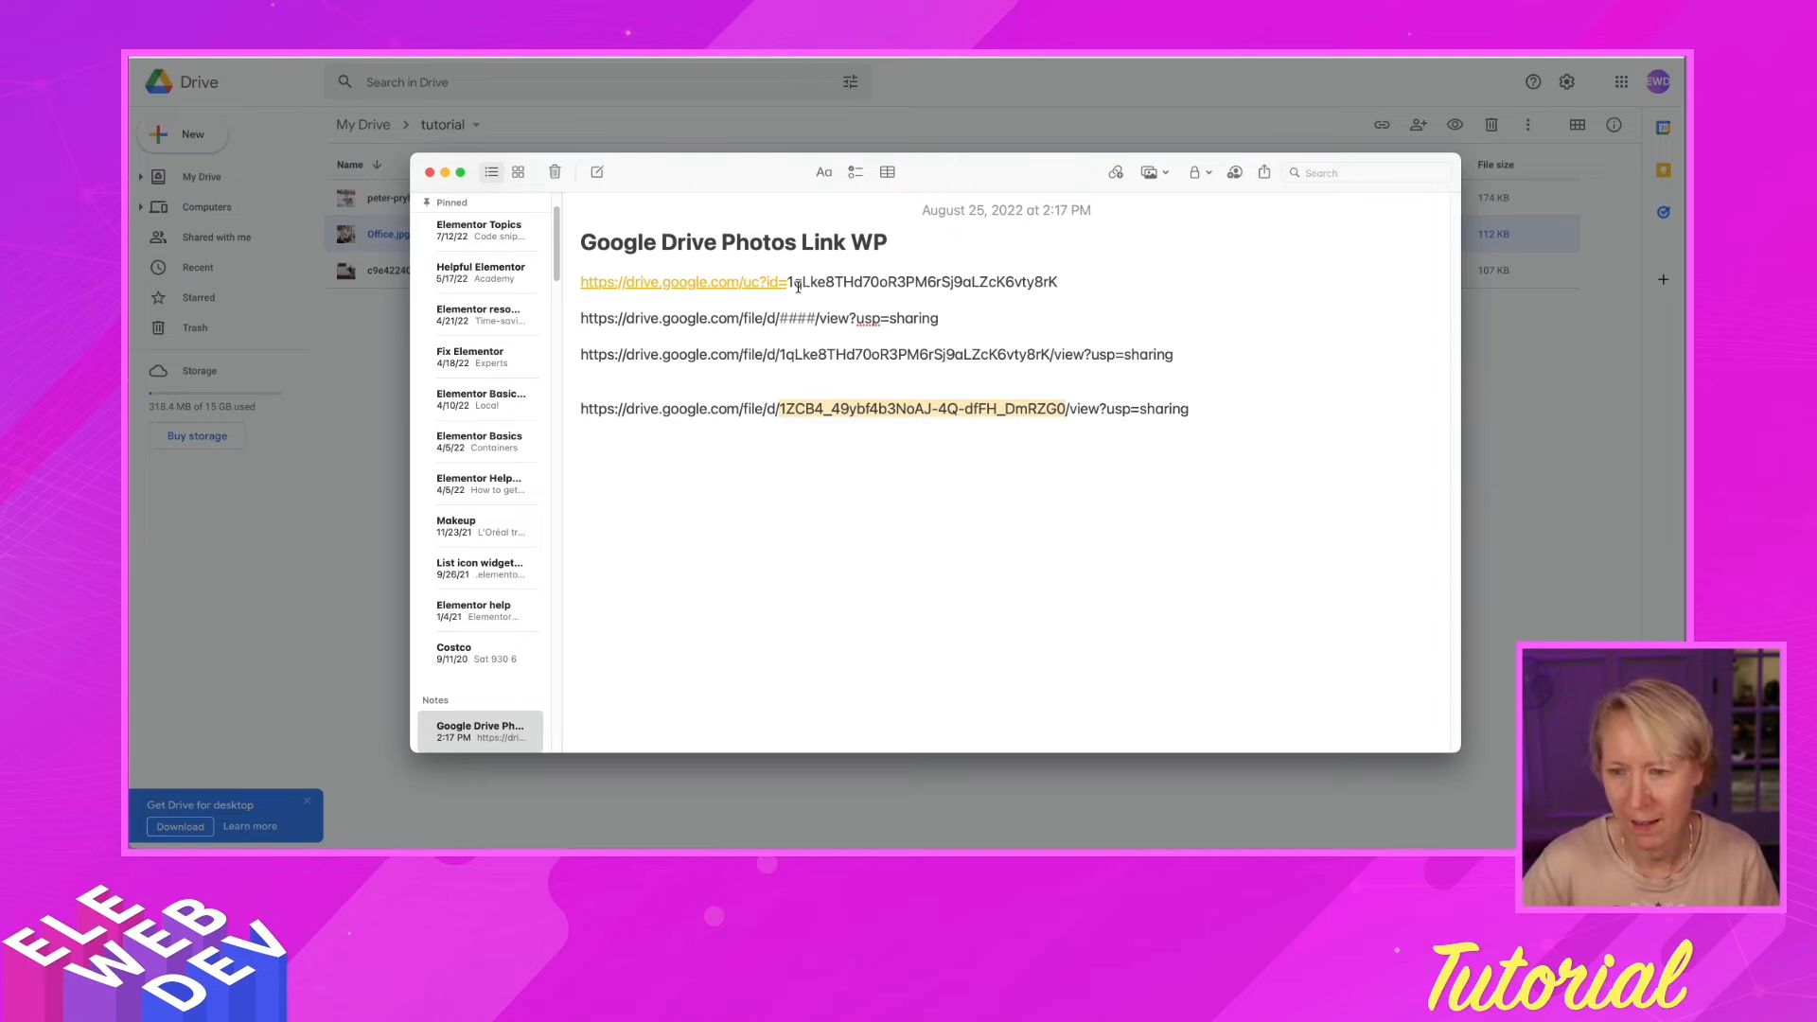
left_click_drag(789, 282, 1065, 288)
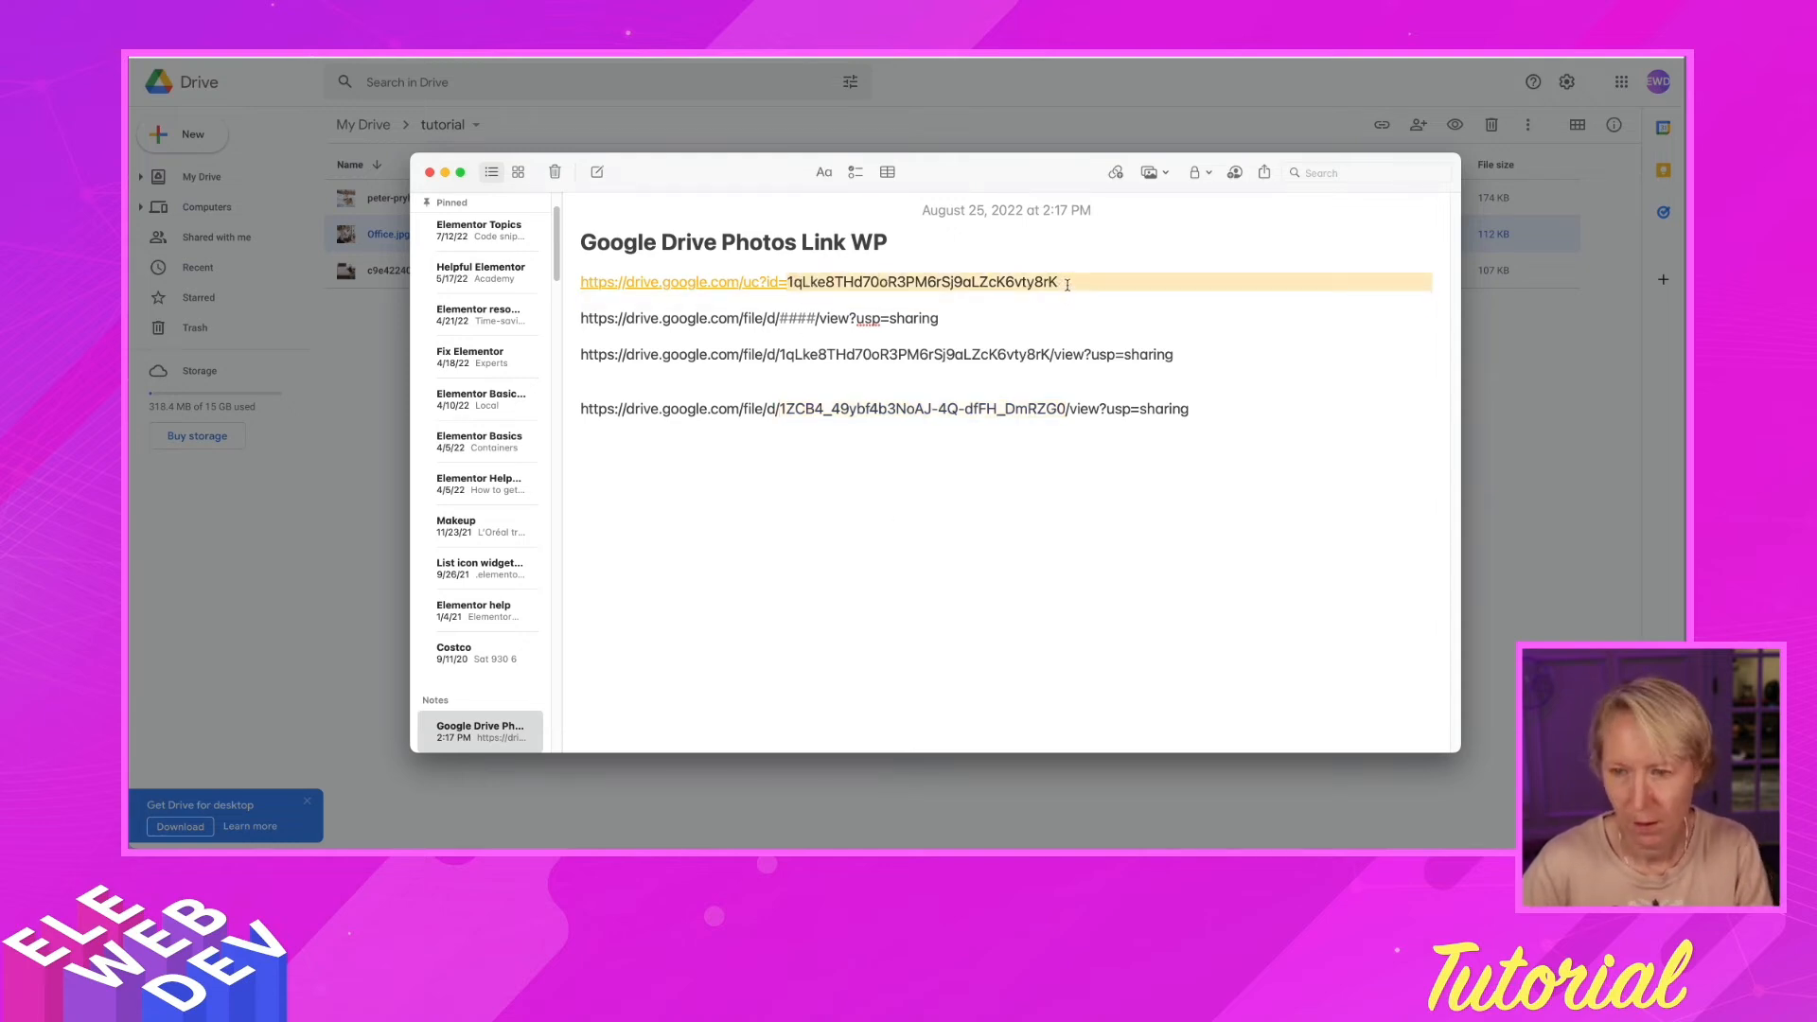
key("BackSpace")
key("Return")
left_click(816, 283)
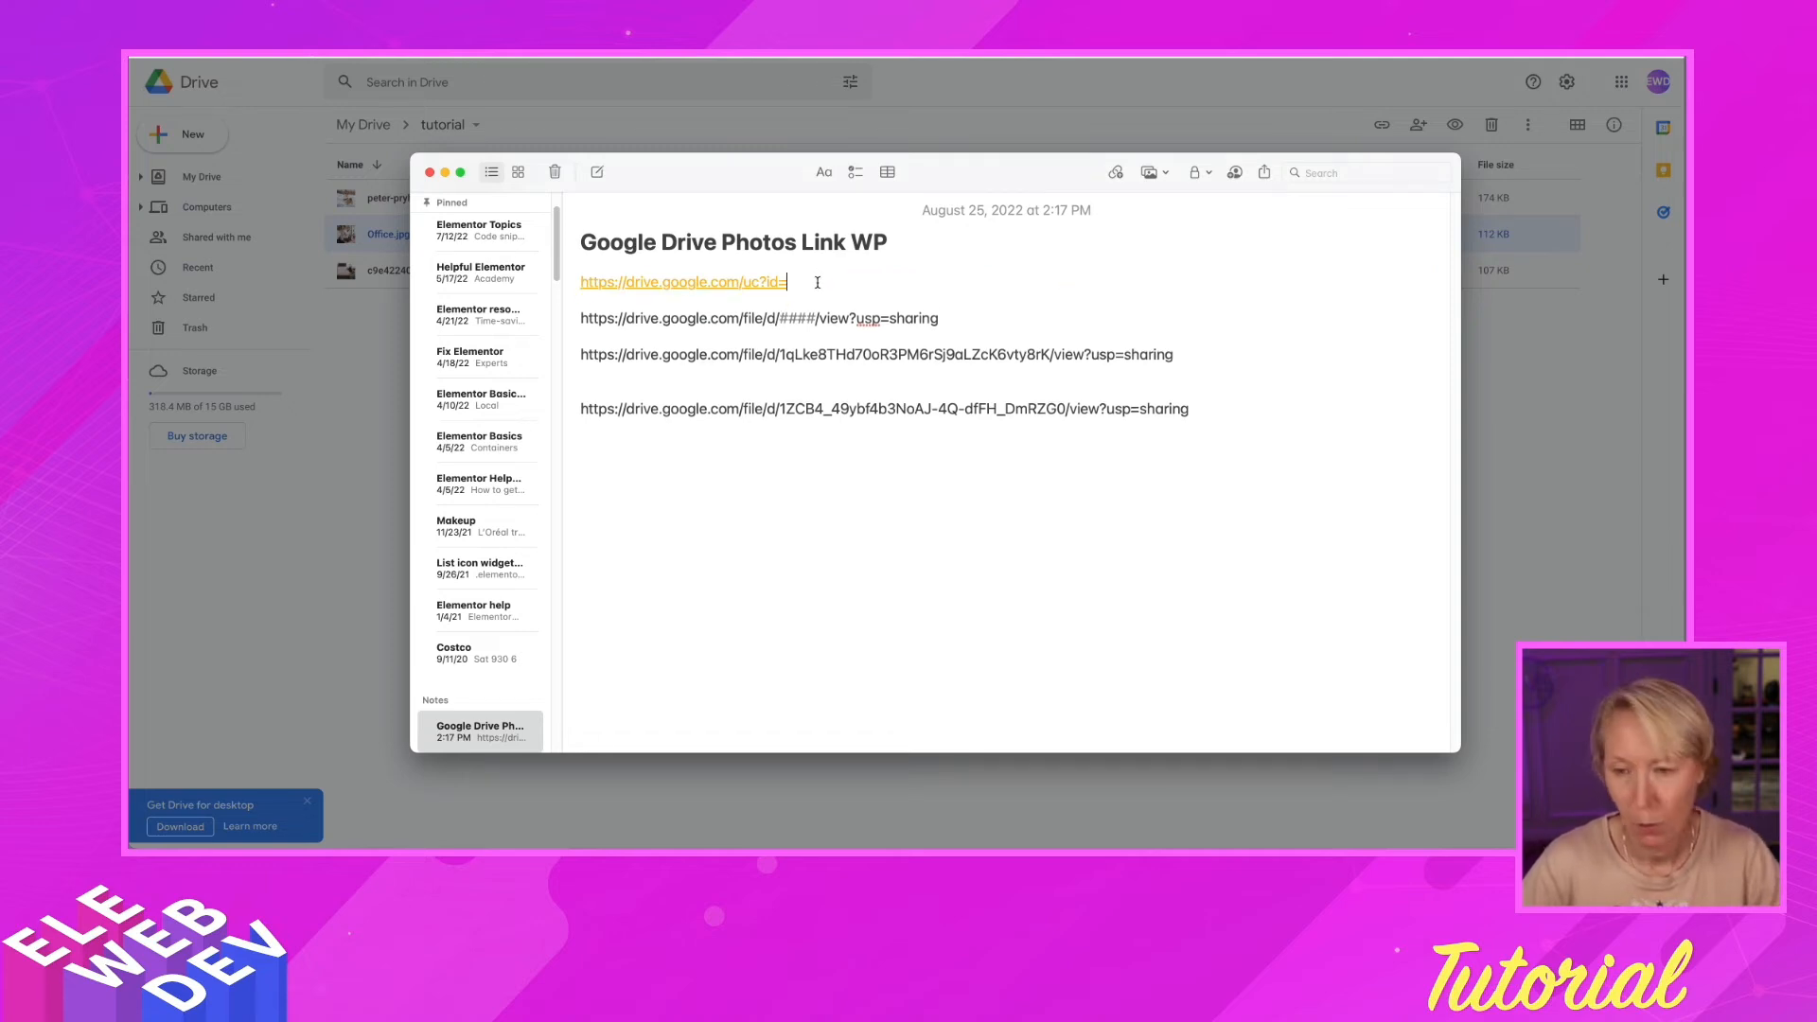
key("super+v")
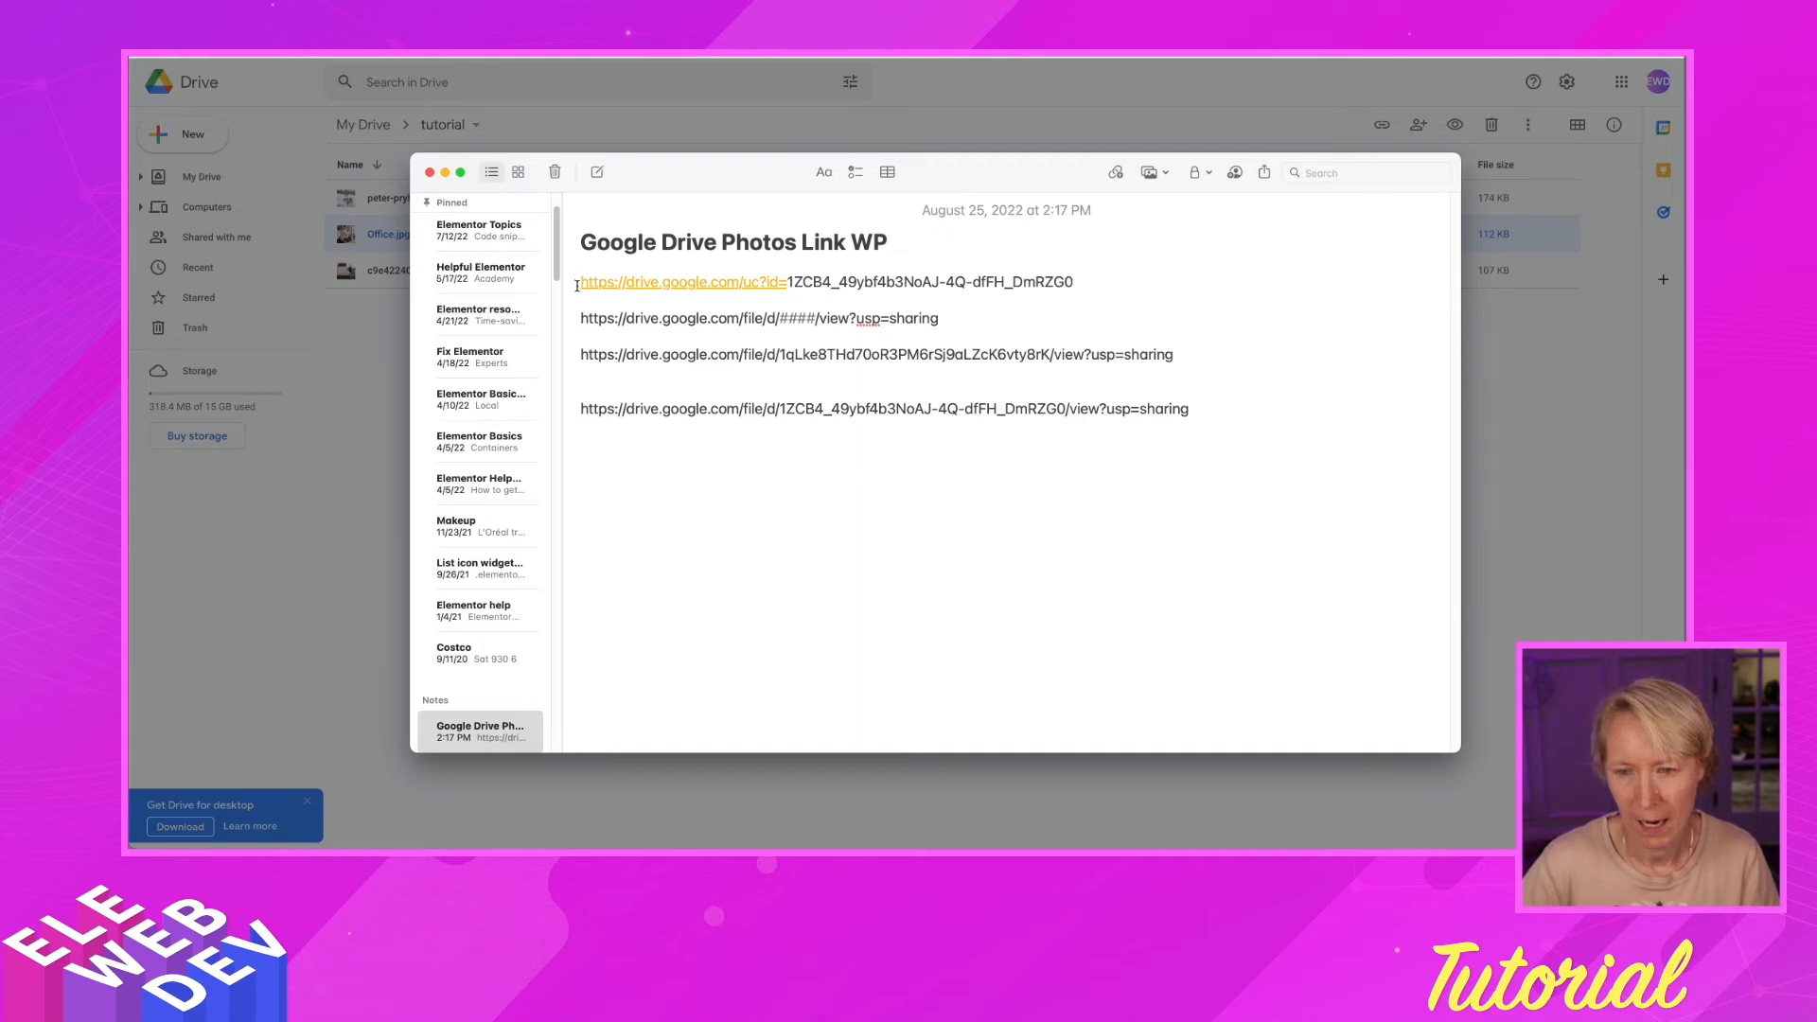
left_click_drag(575, 282, 1102, 282)
key("ctrl+c")
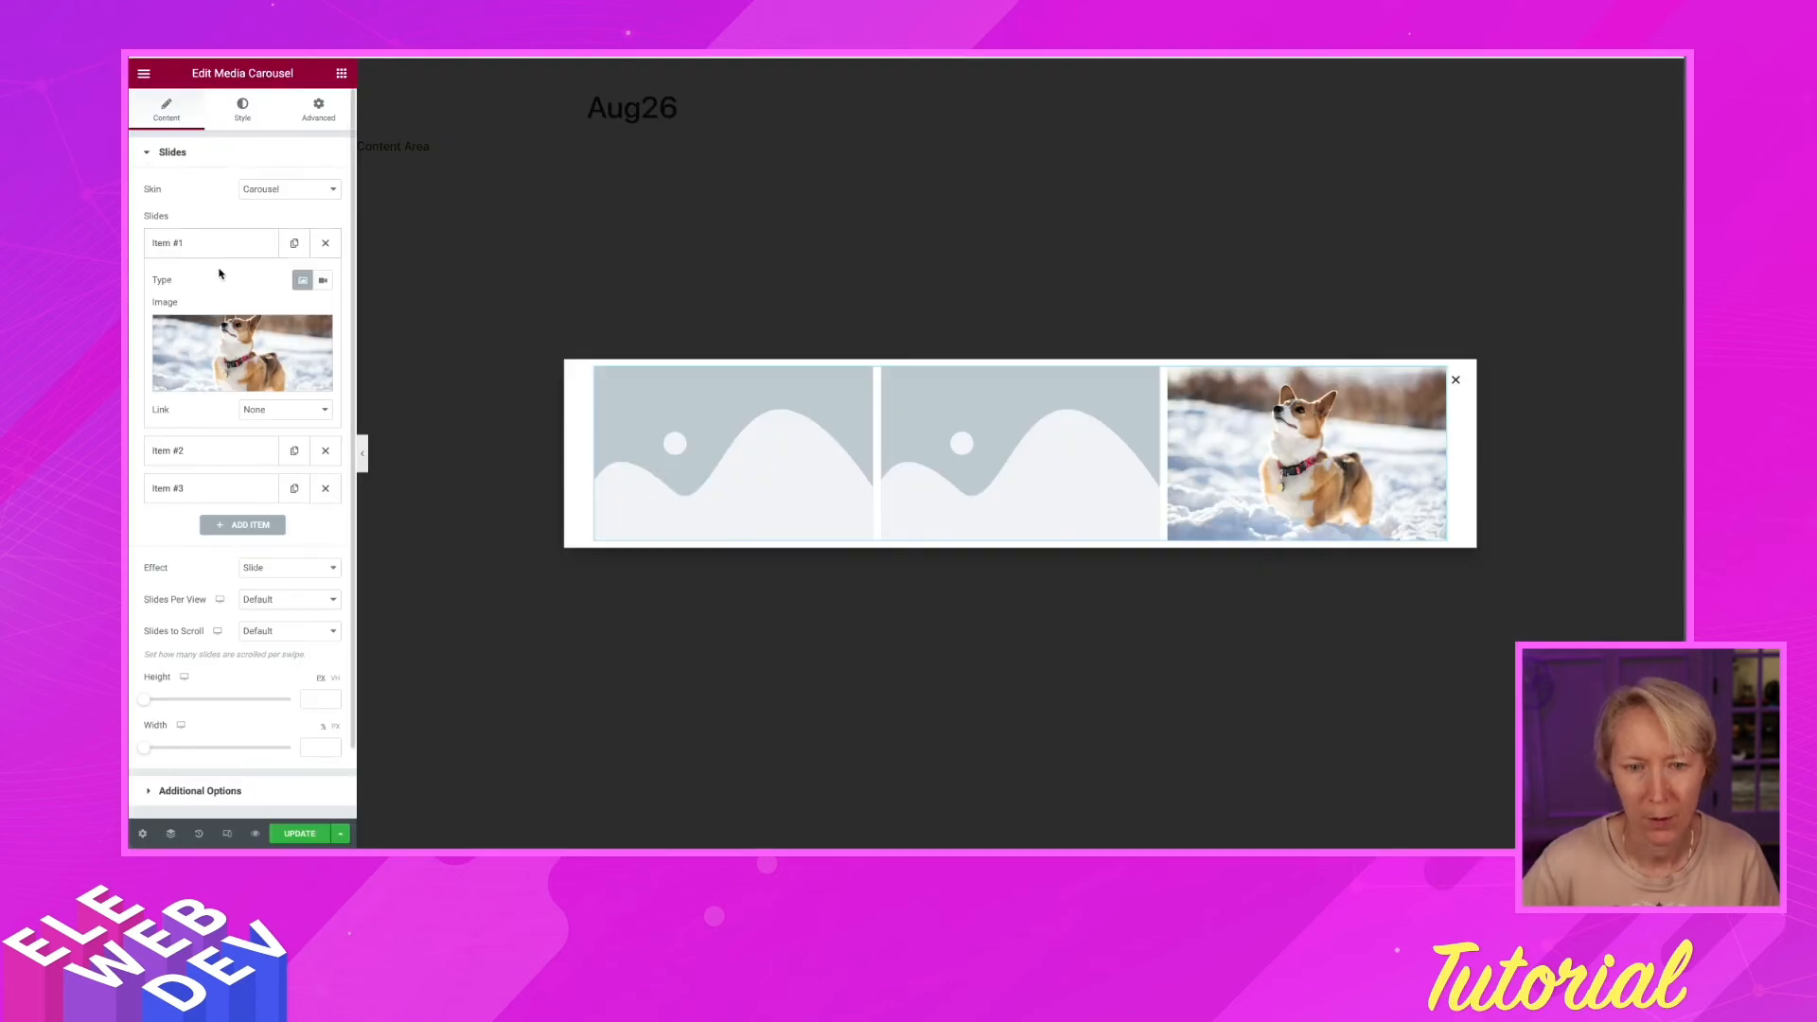
Set carousel Item #2's image to Office.jpg through Insert from URL with its direct uc?id= link
left_click(207, 449)
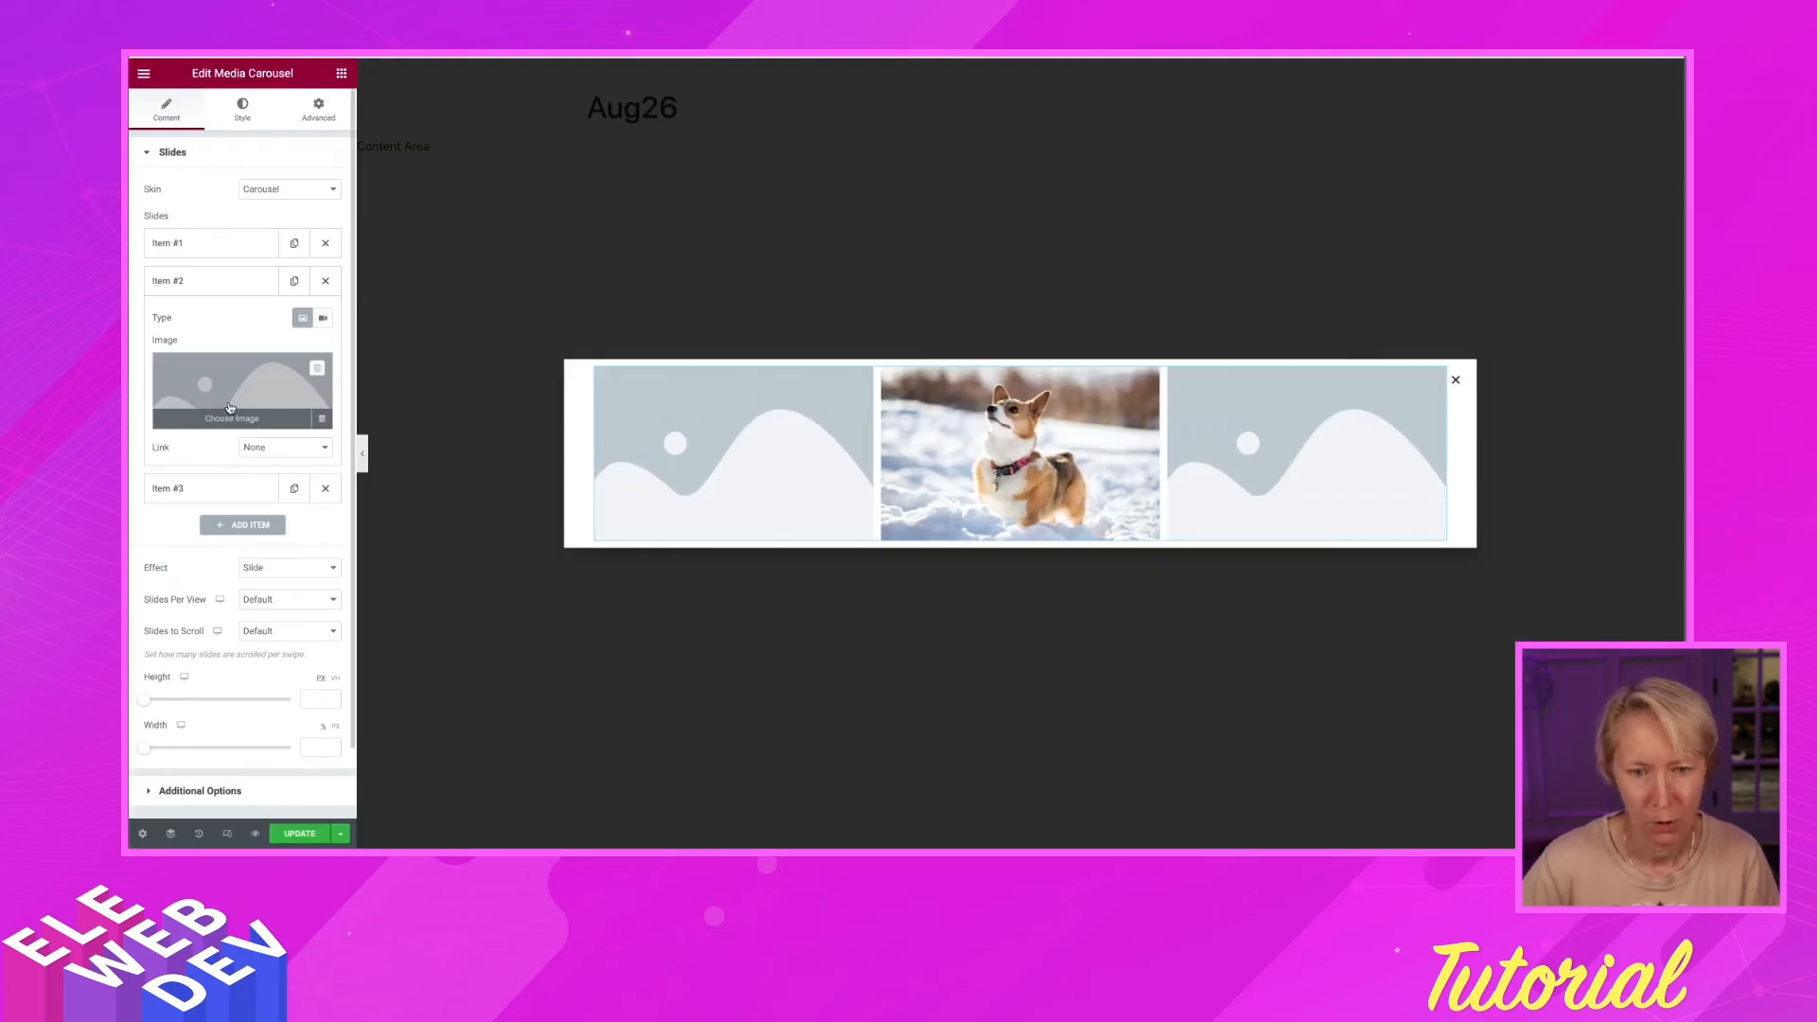
left_click(235, 428)
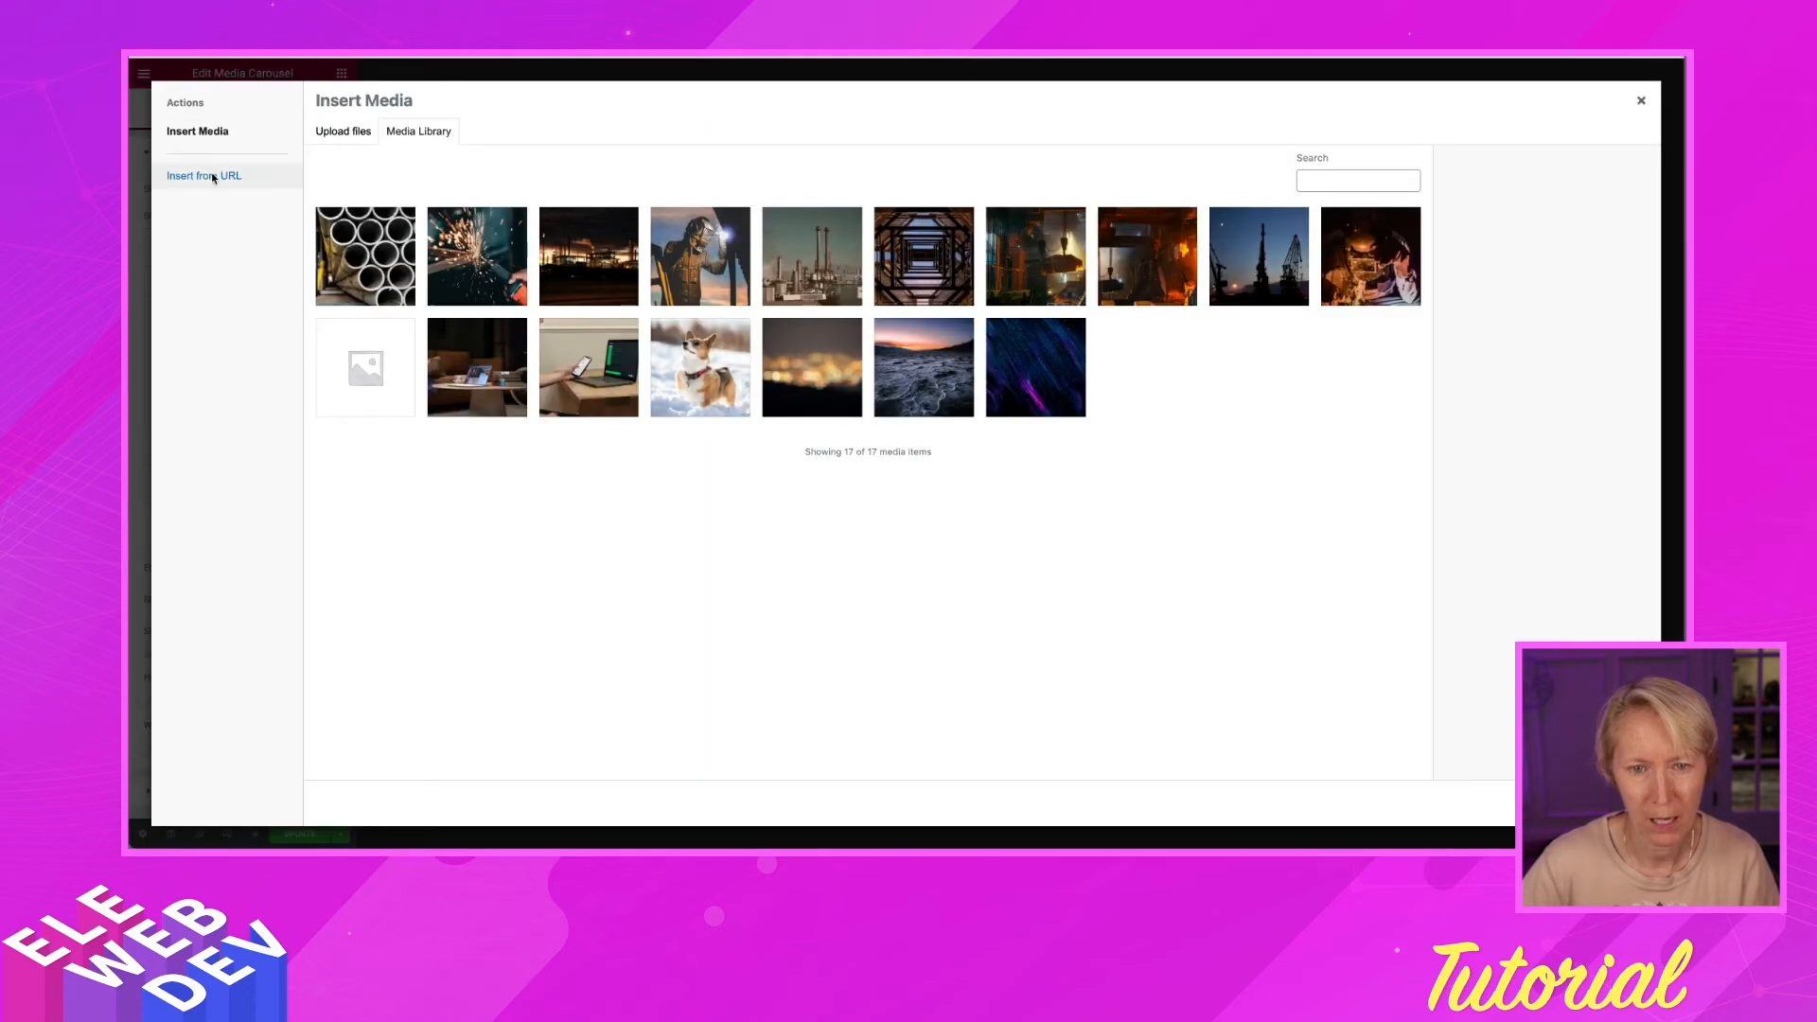
left_click(218, 177)
triple_click(394, 150)
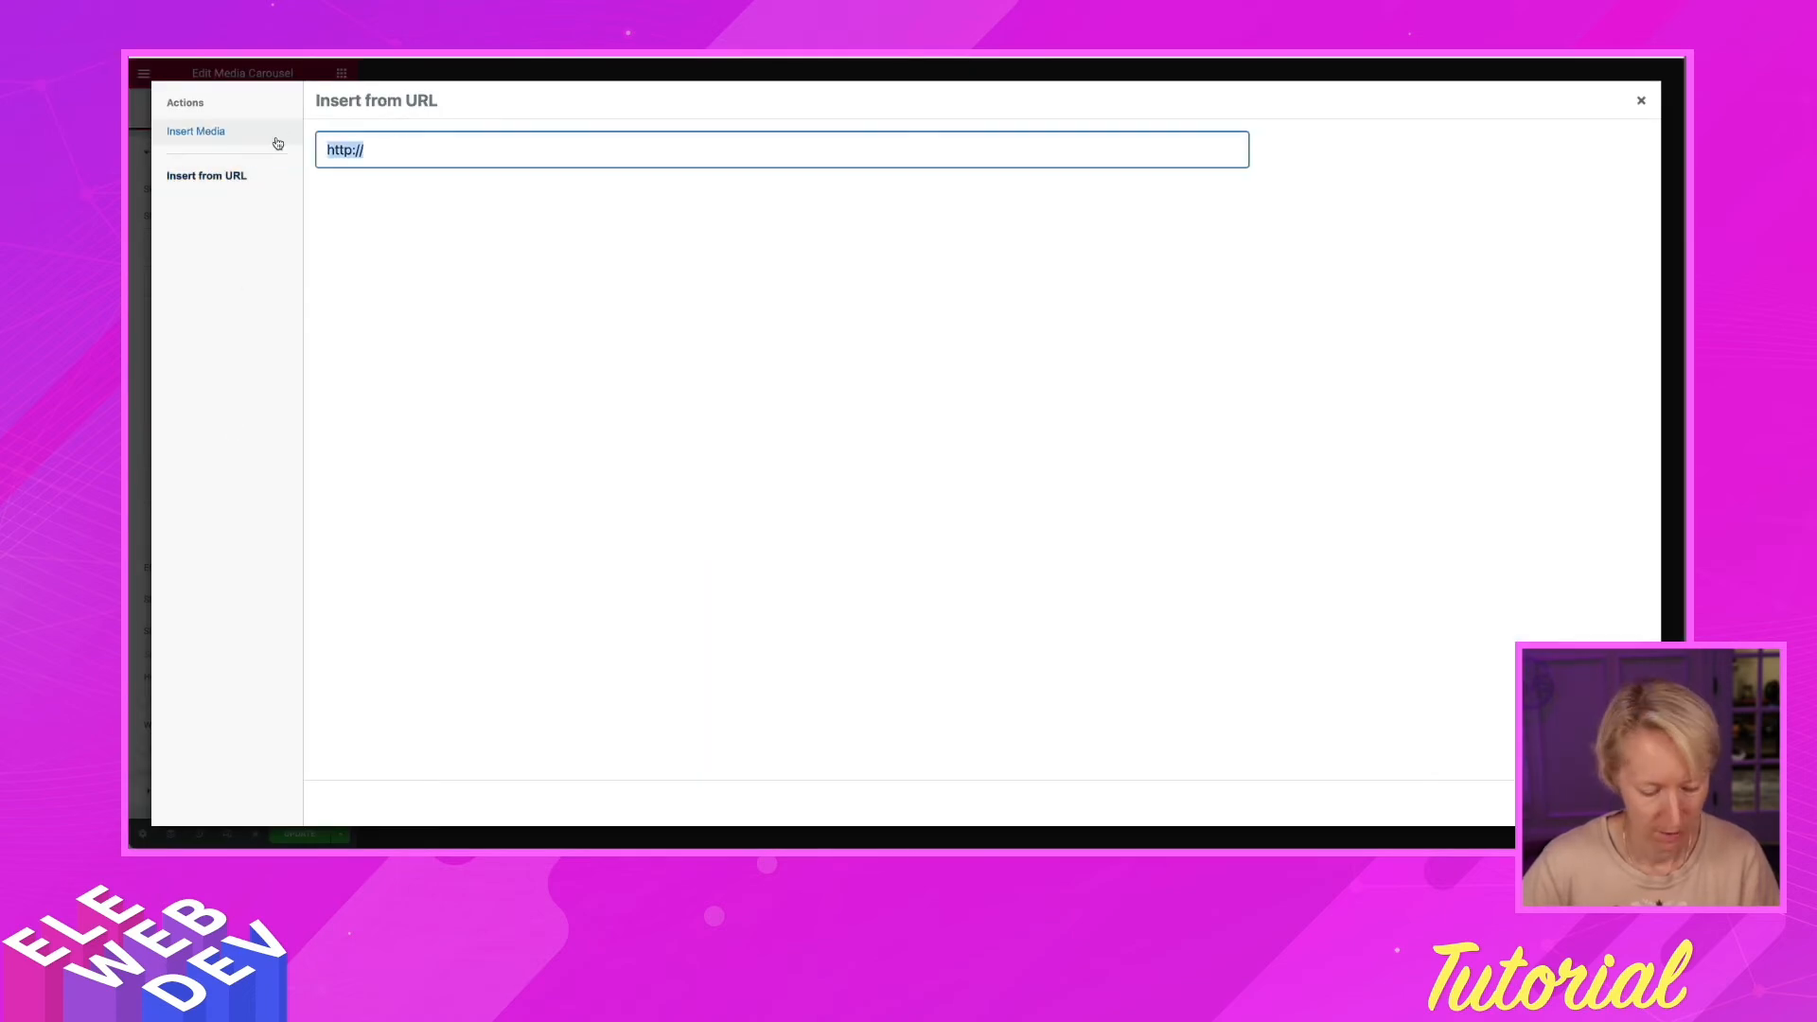
key("ctrl+v")
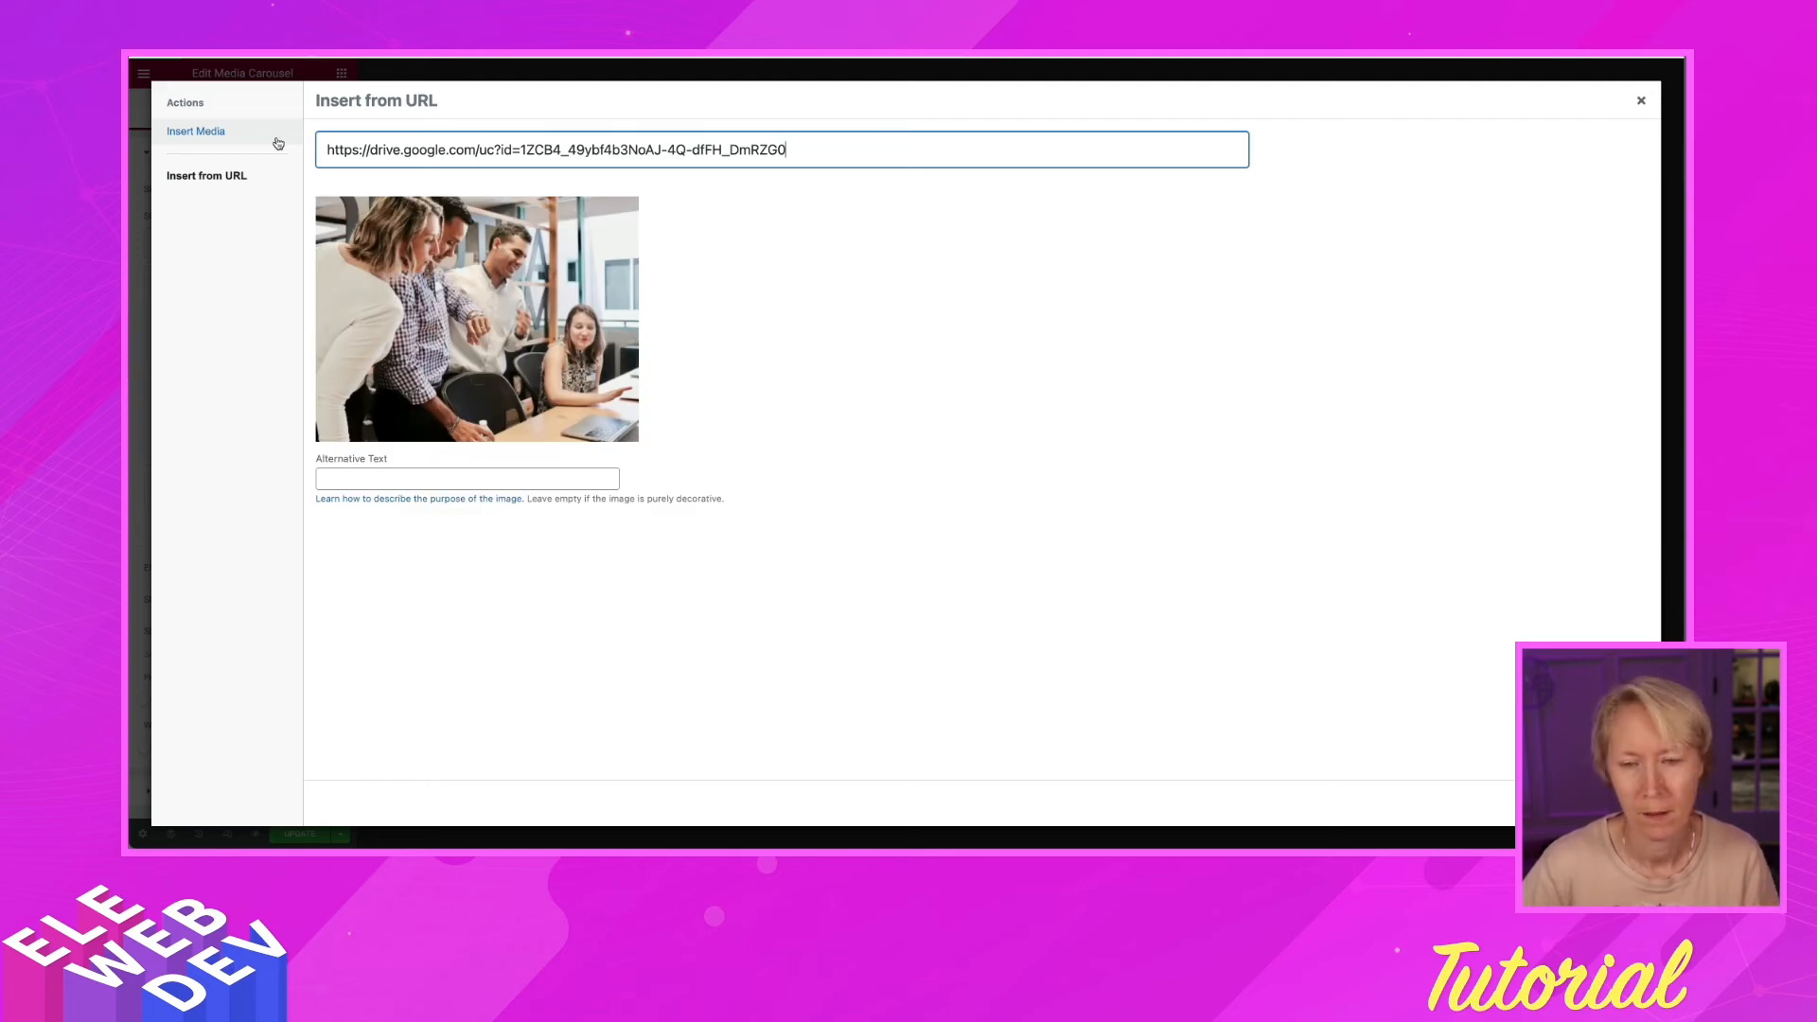
left_click(1607, 804)
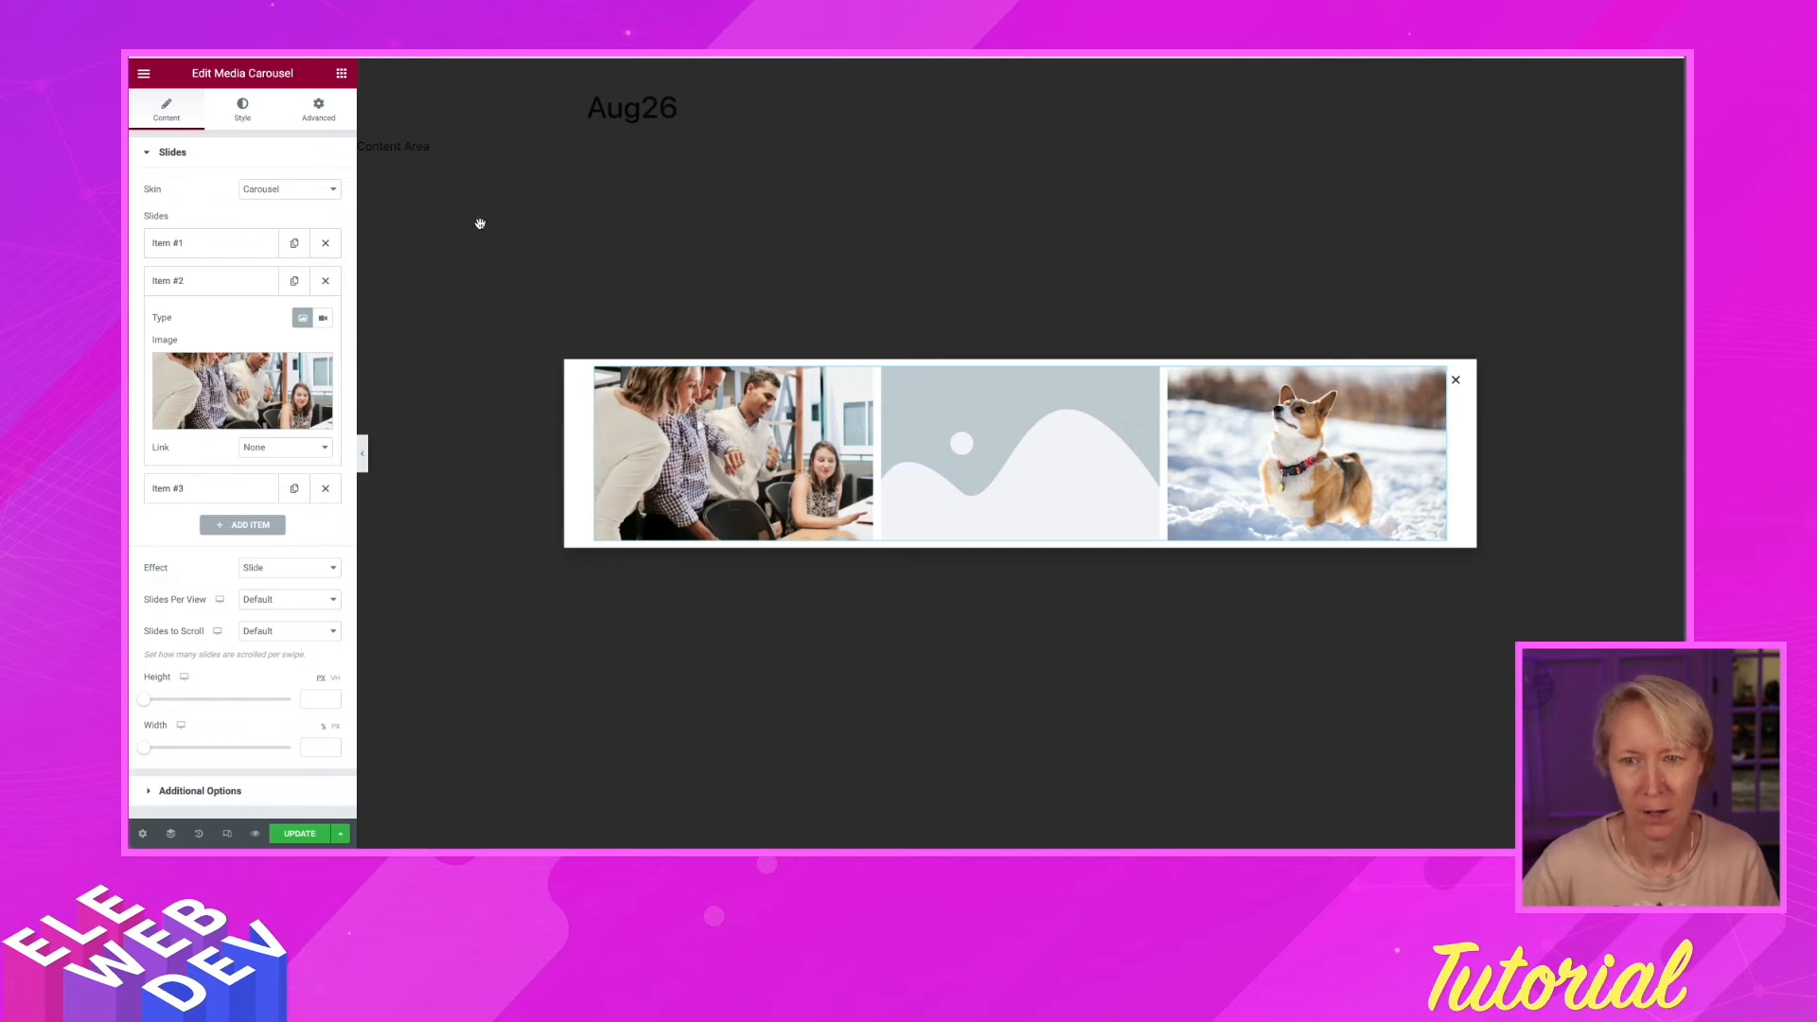
key("ctrl+Tab")
Copy c9e42240.jpeg's Google Drive share link, keeping access Restricted
left_click(469, 274)
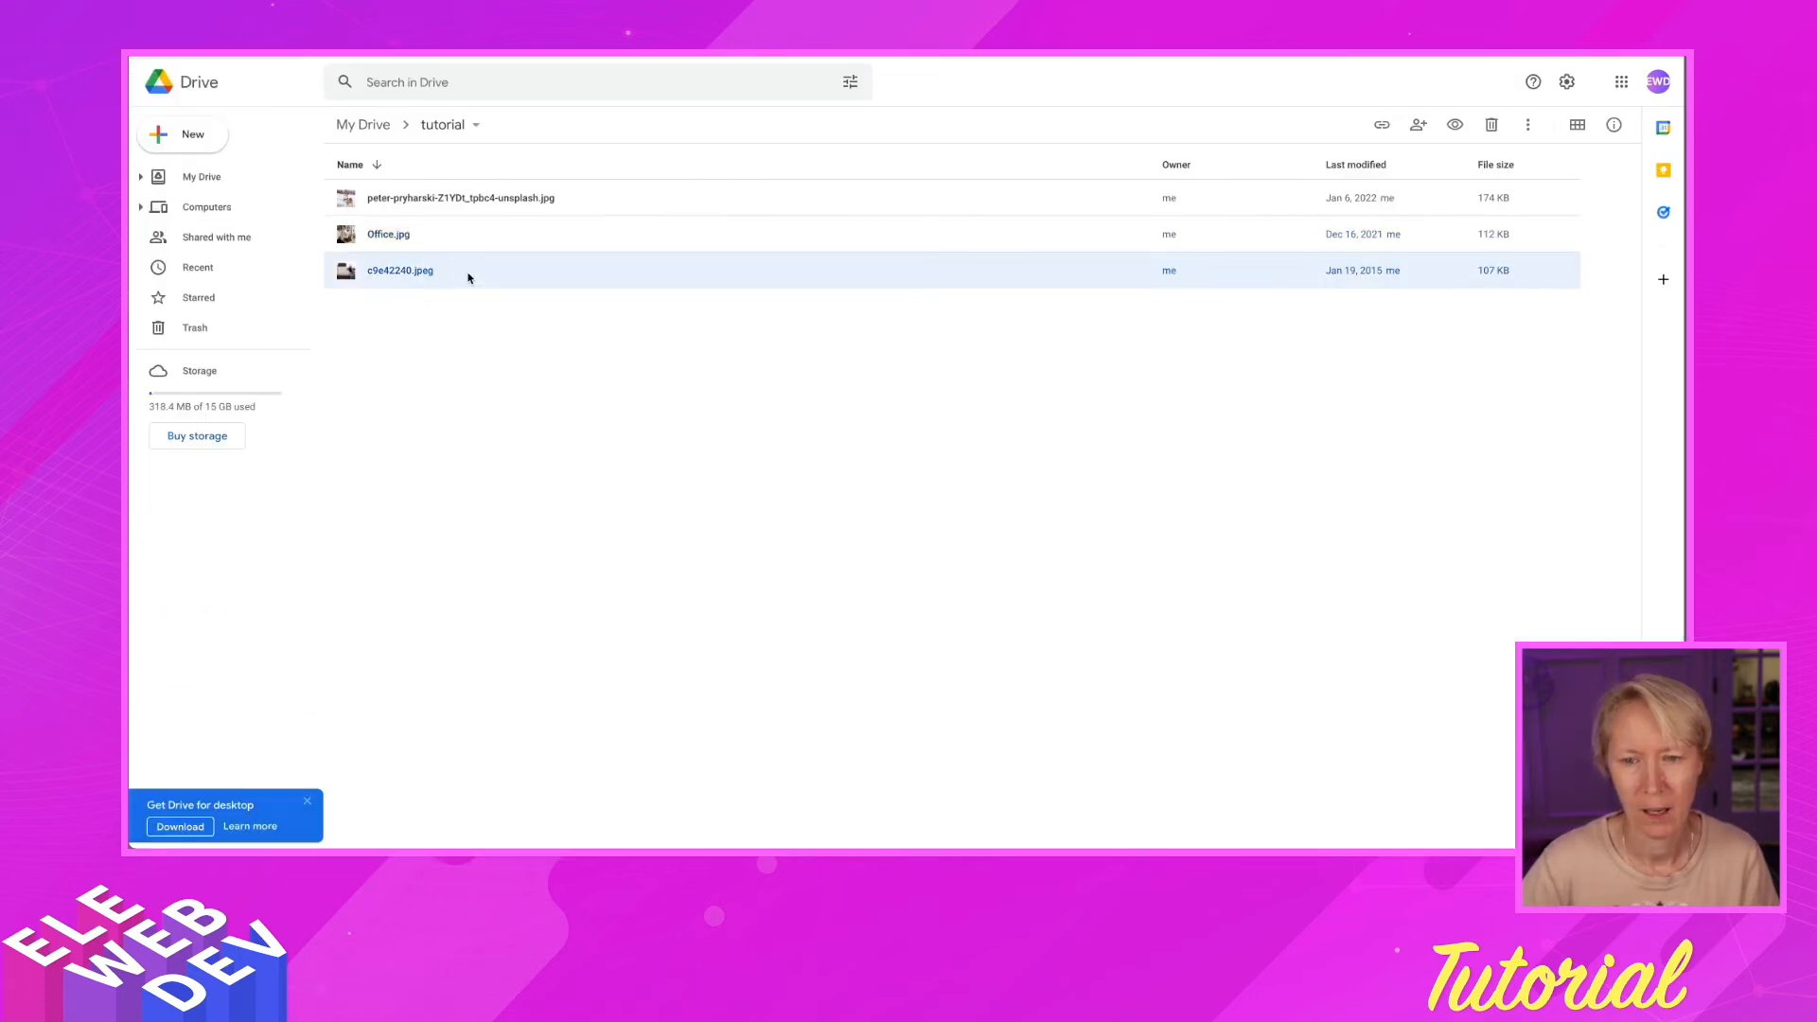
right_click(468, 275)
left_click(533, 365)
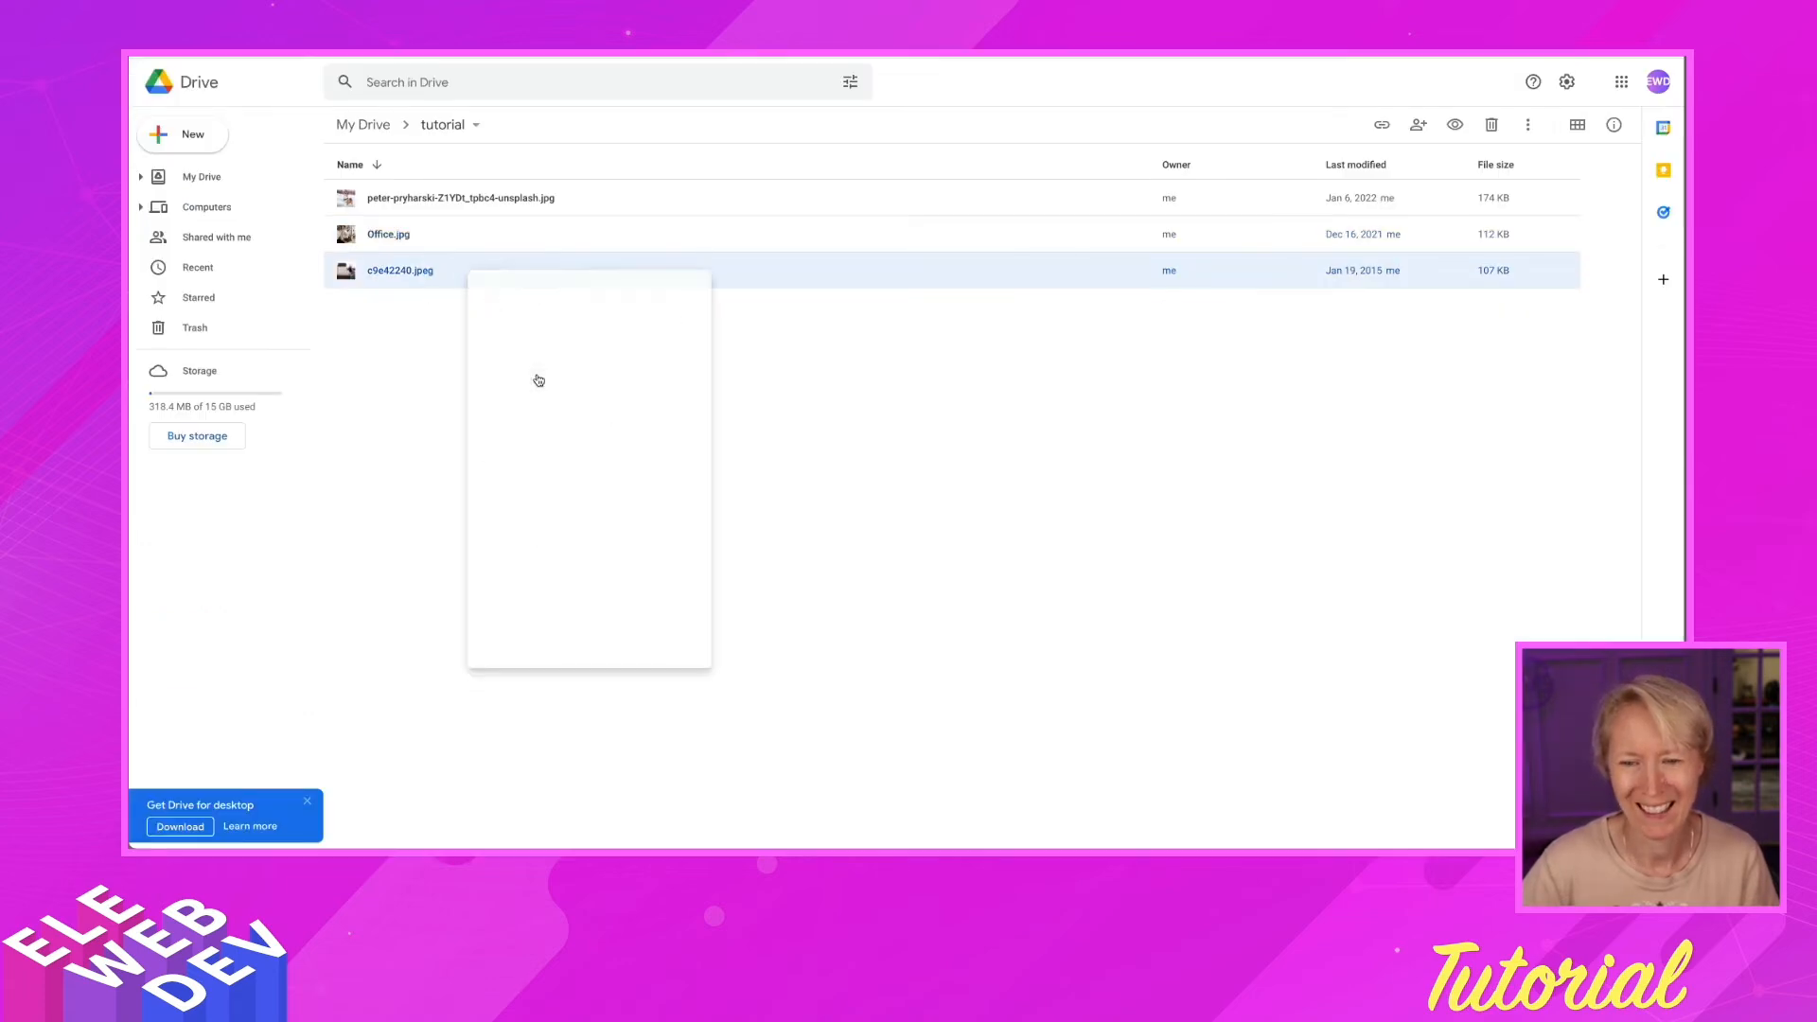
left_click(782, 574)
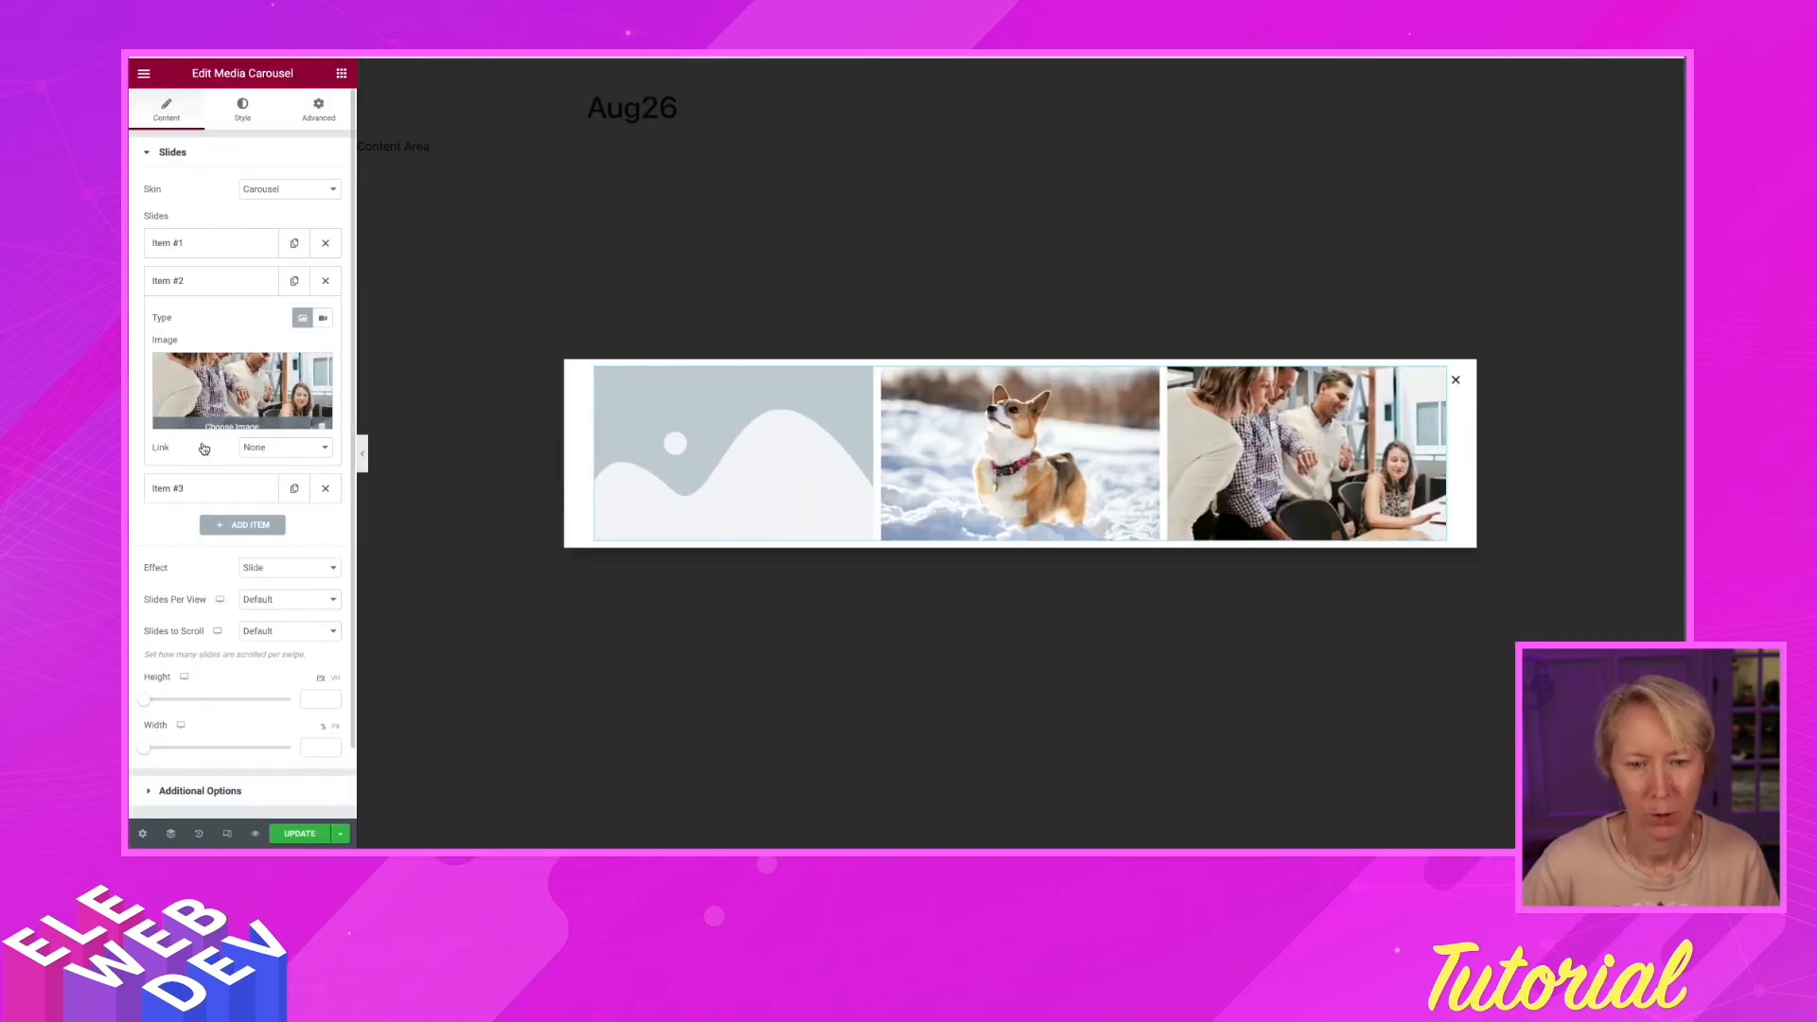
Expand carousel Item #3 and bring up Insert from URL for its image
left_click(197, 492)
mouse_move(220, 457)
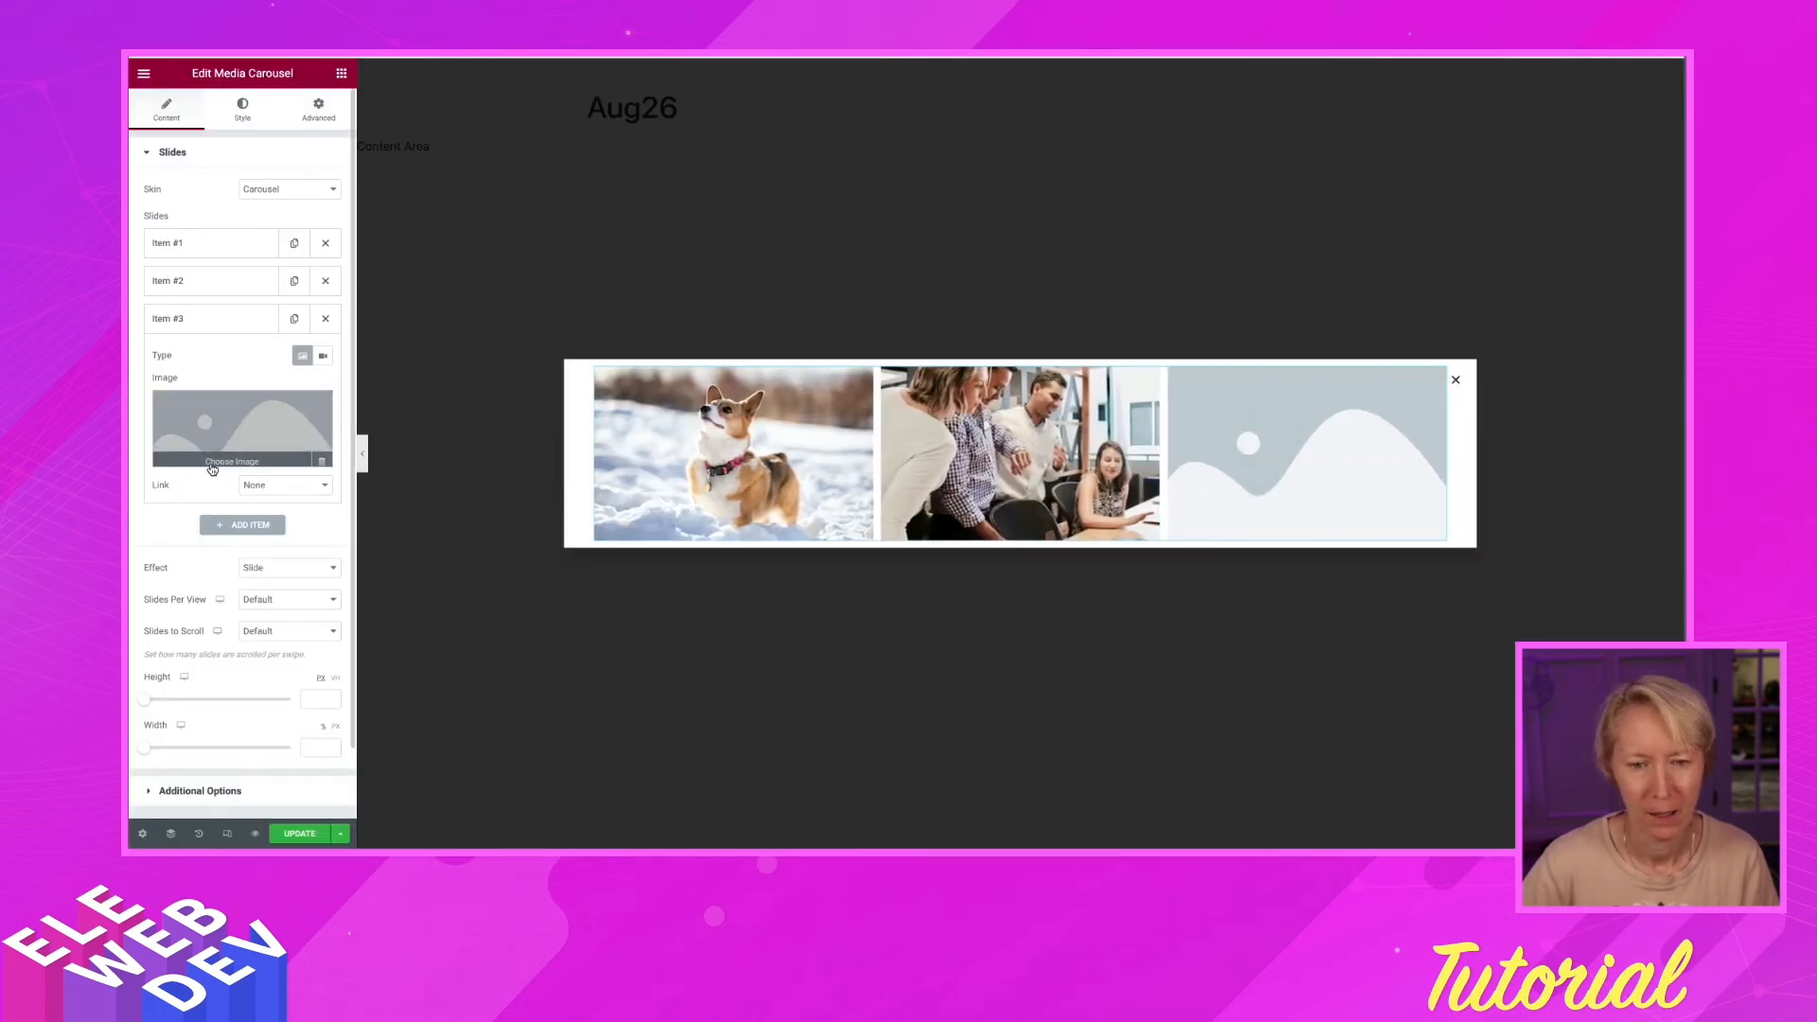
left_click(222, 458)
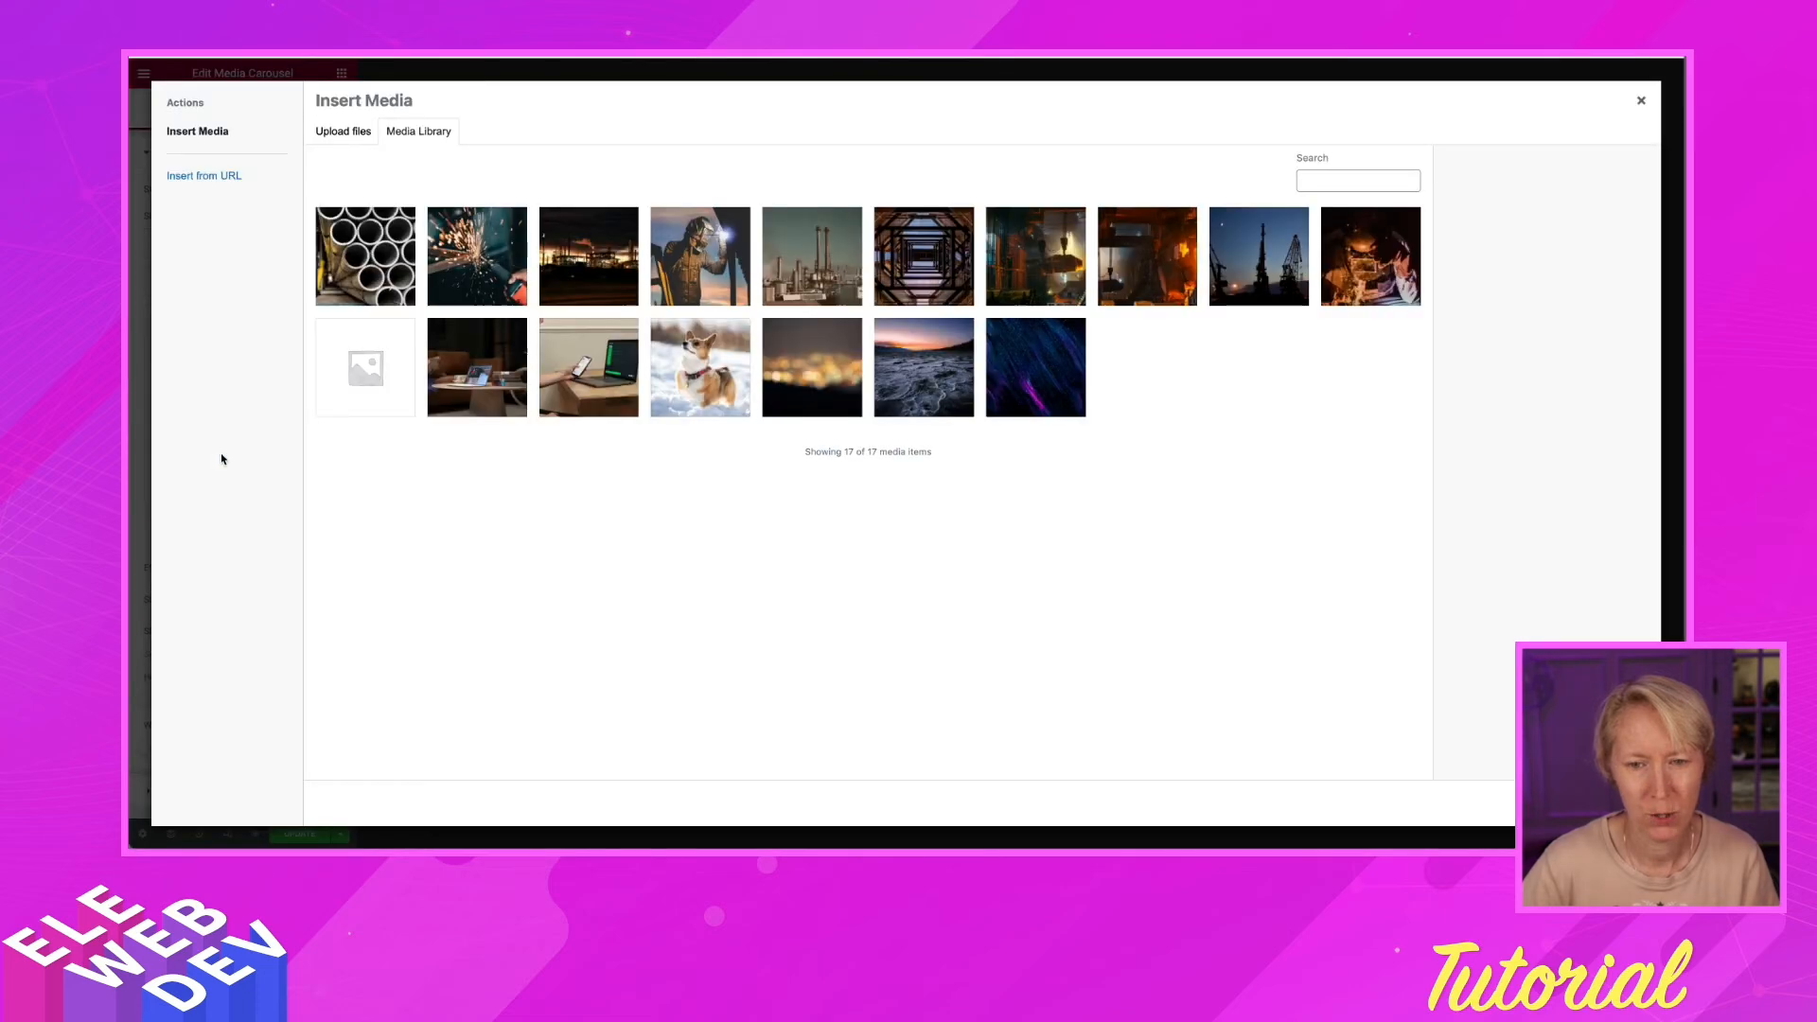
left_click(212, 178)
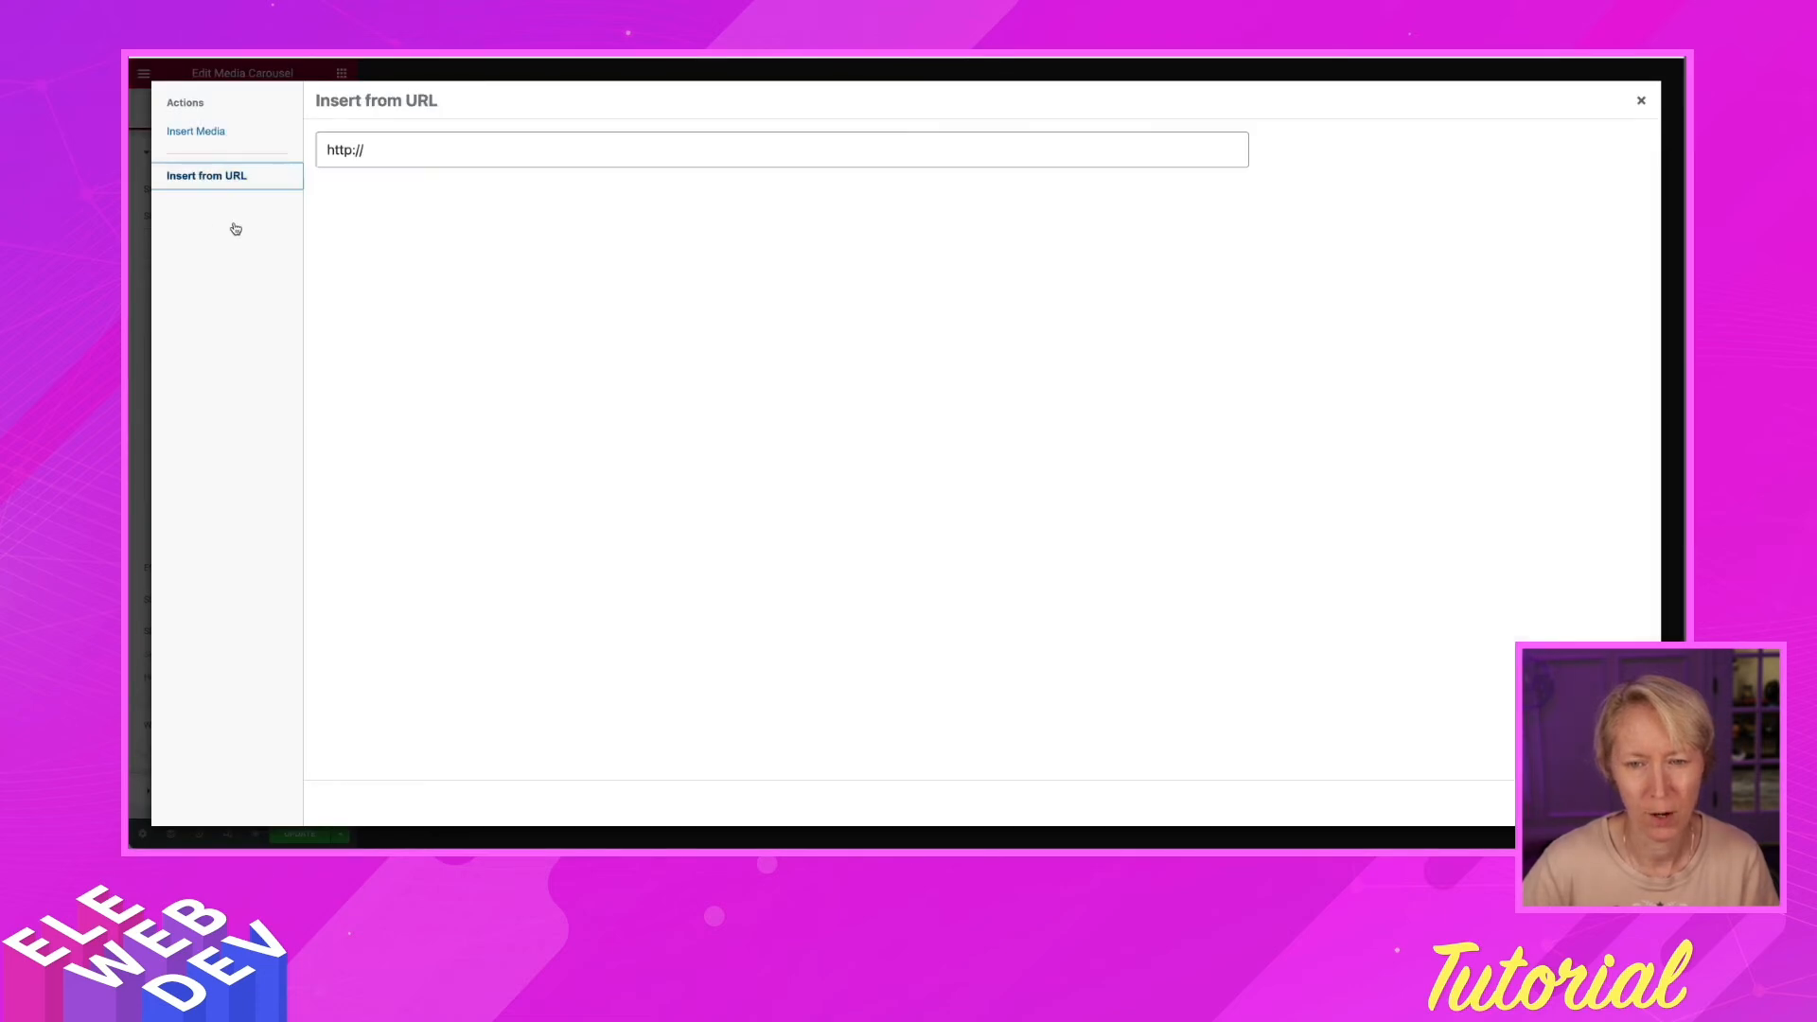
key("super+Tab")
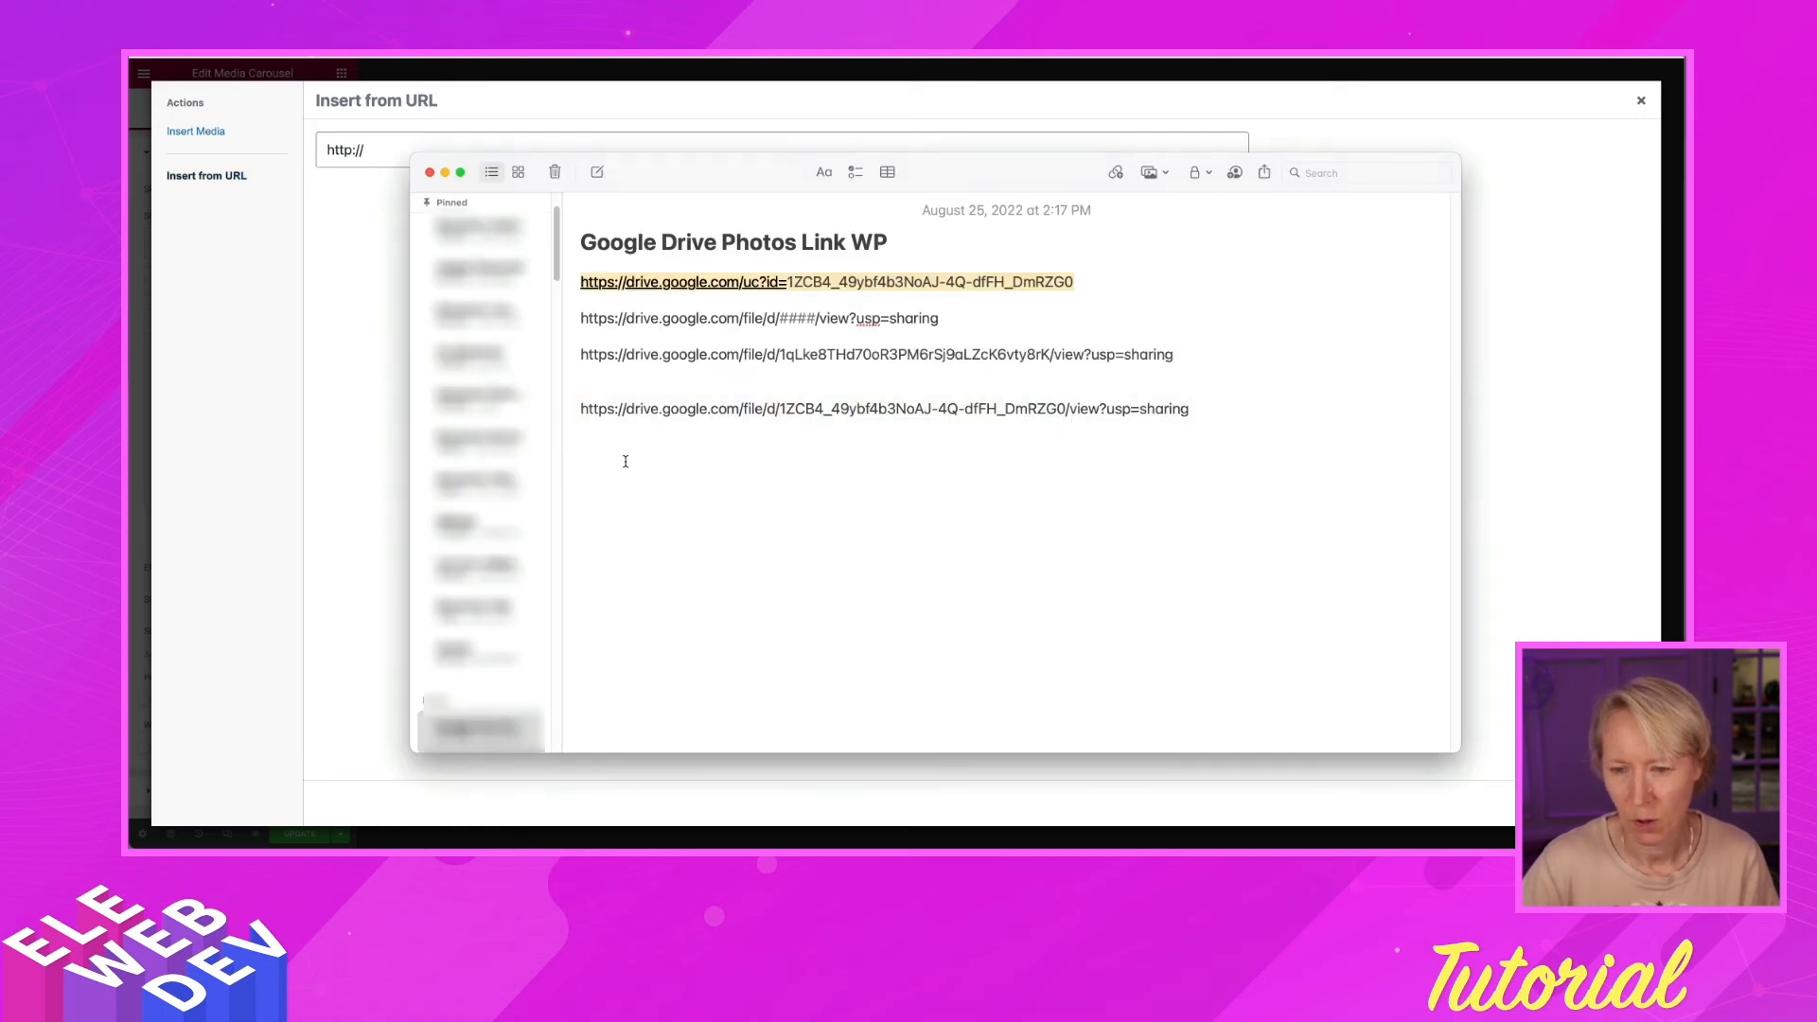
Paste c9e42240.jpeg's share link into the note and swap its file ID into the first uc?id= link
left_click(623, 460)
key("Return")
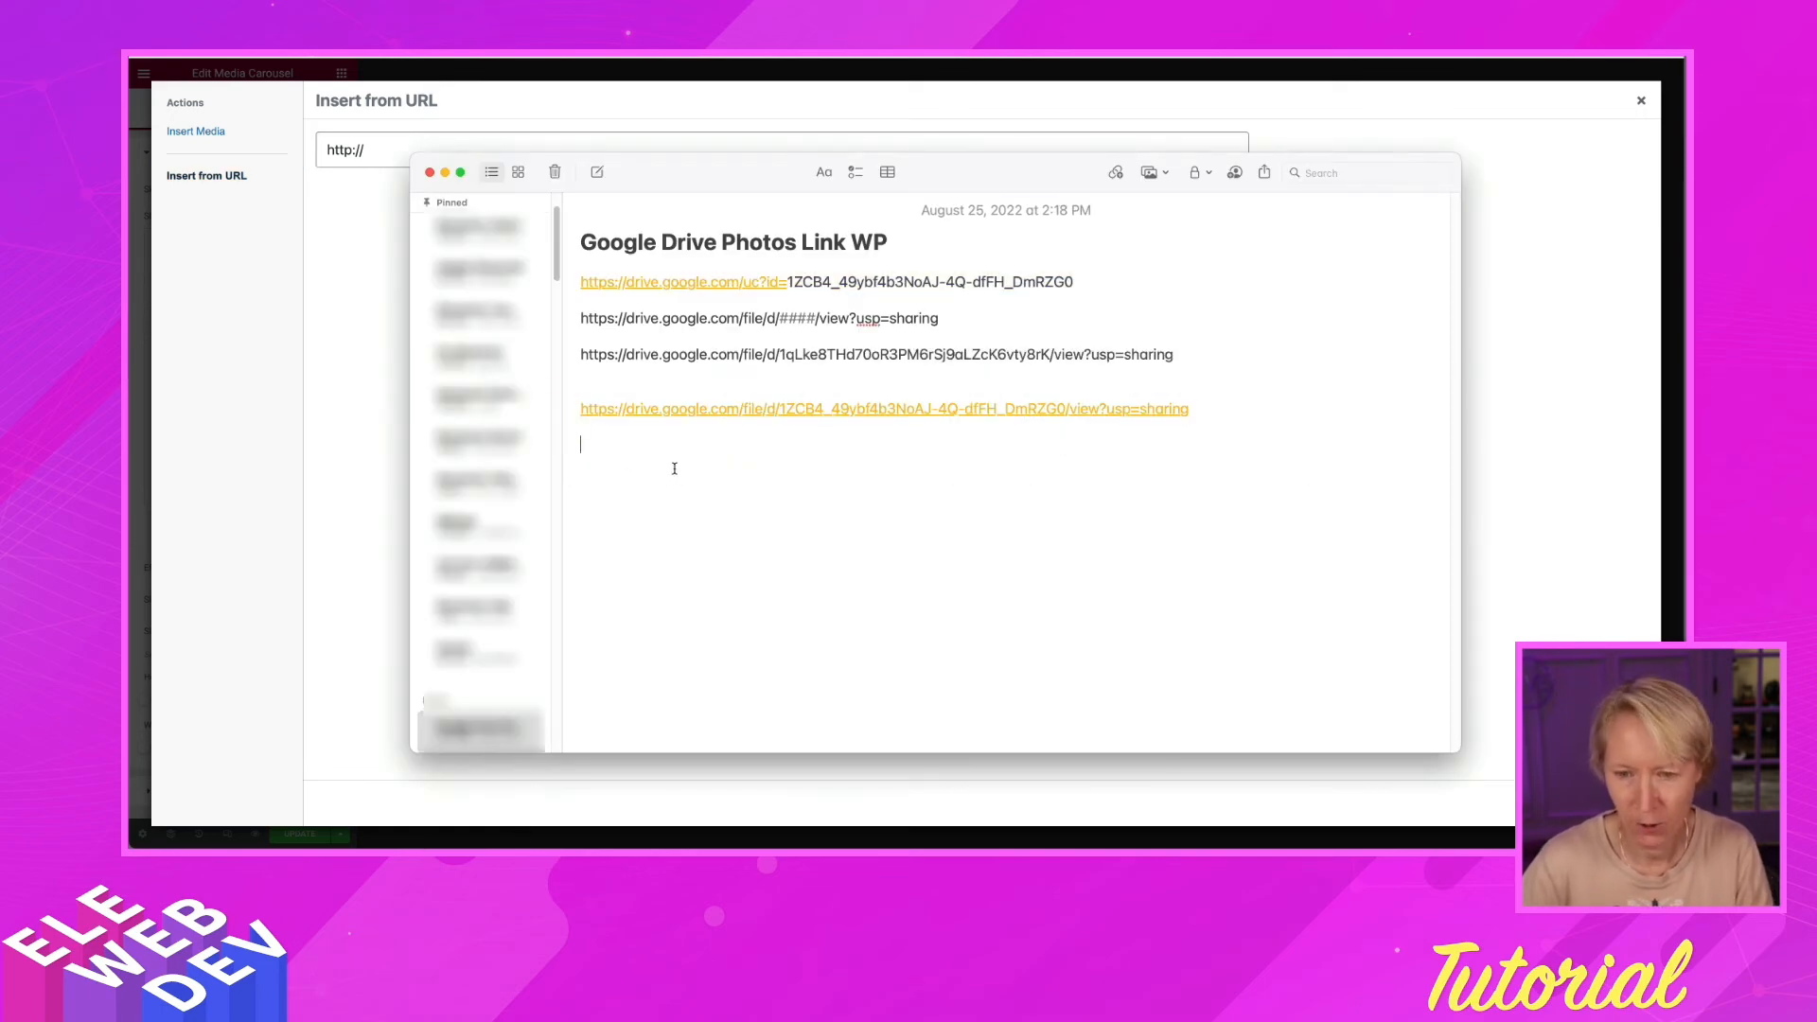
key("super+v")
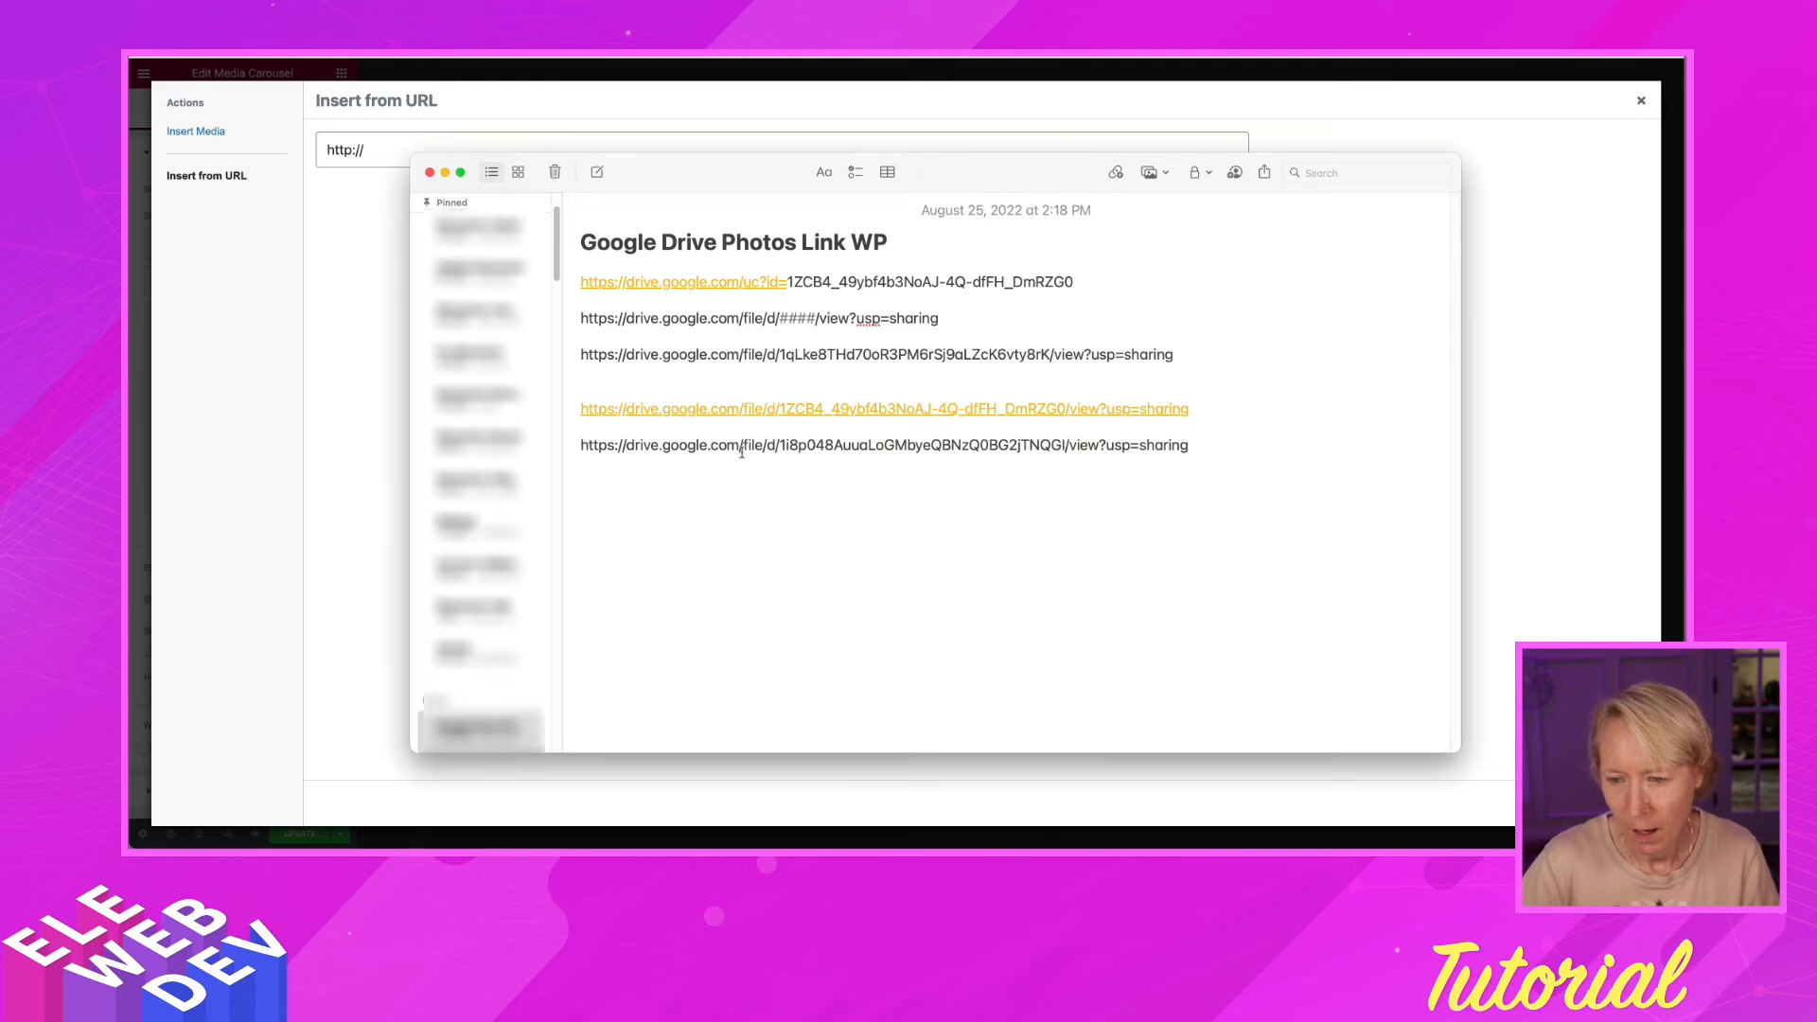
left_click_drag(779, 448, 1062, 447)
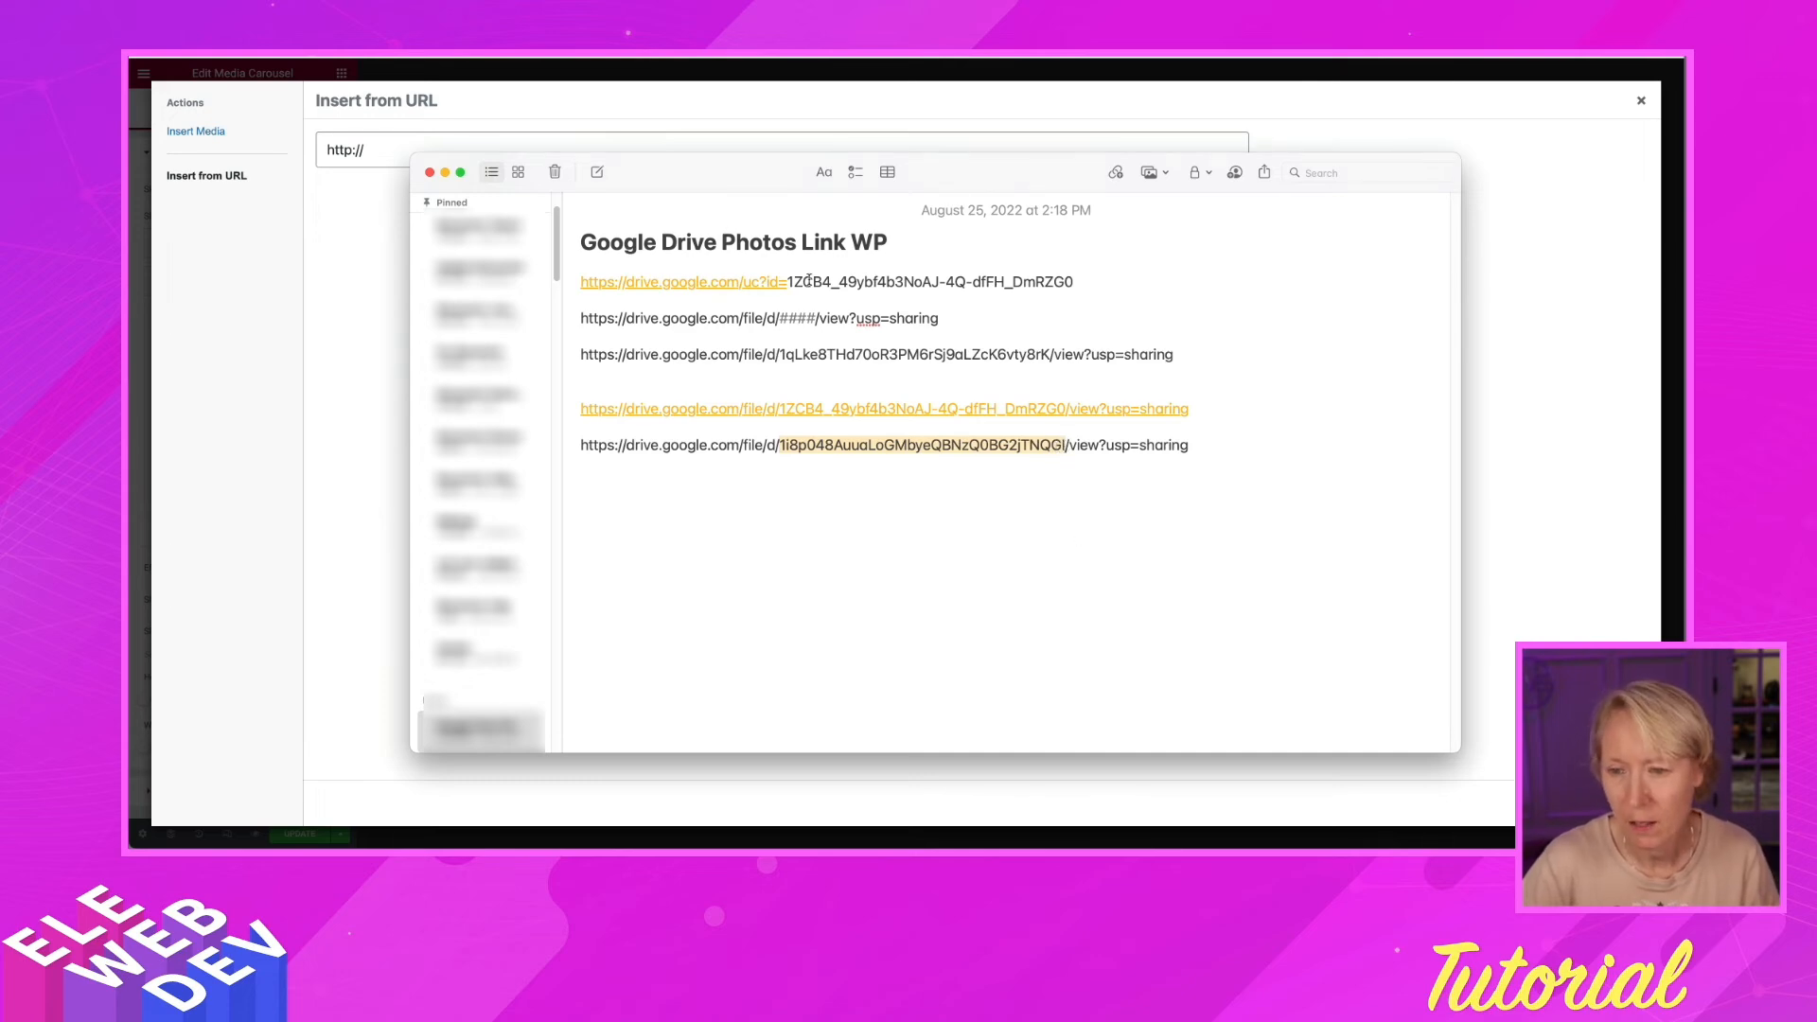
left_click_drag(788, 281, 1077, 282)
key("BackSpace")
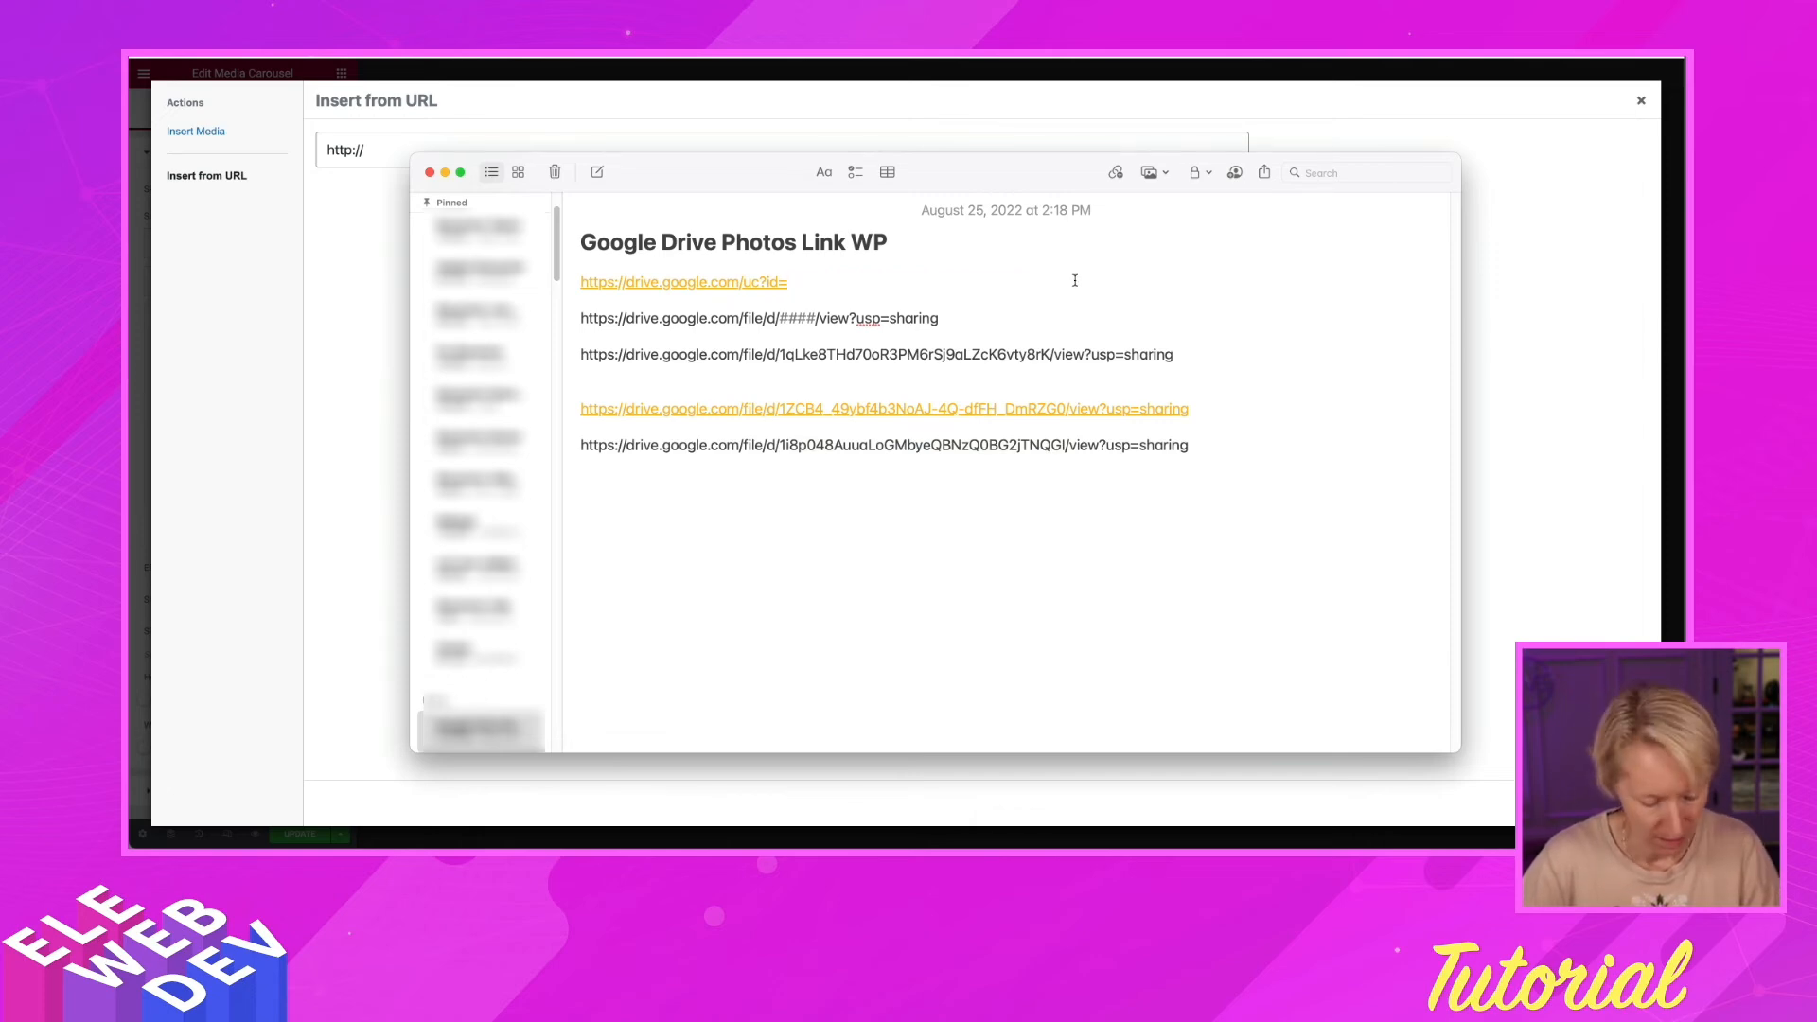
key("super+v")
left_click_drag(1075, 282, 575, 286)
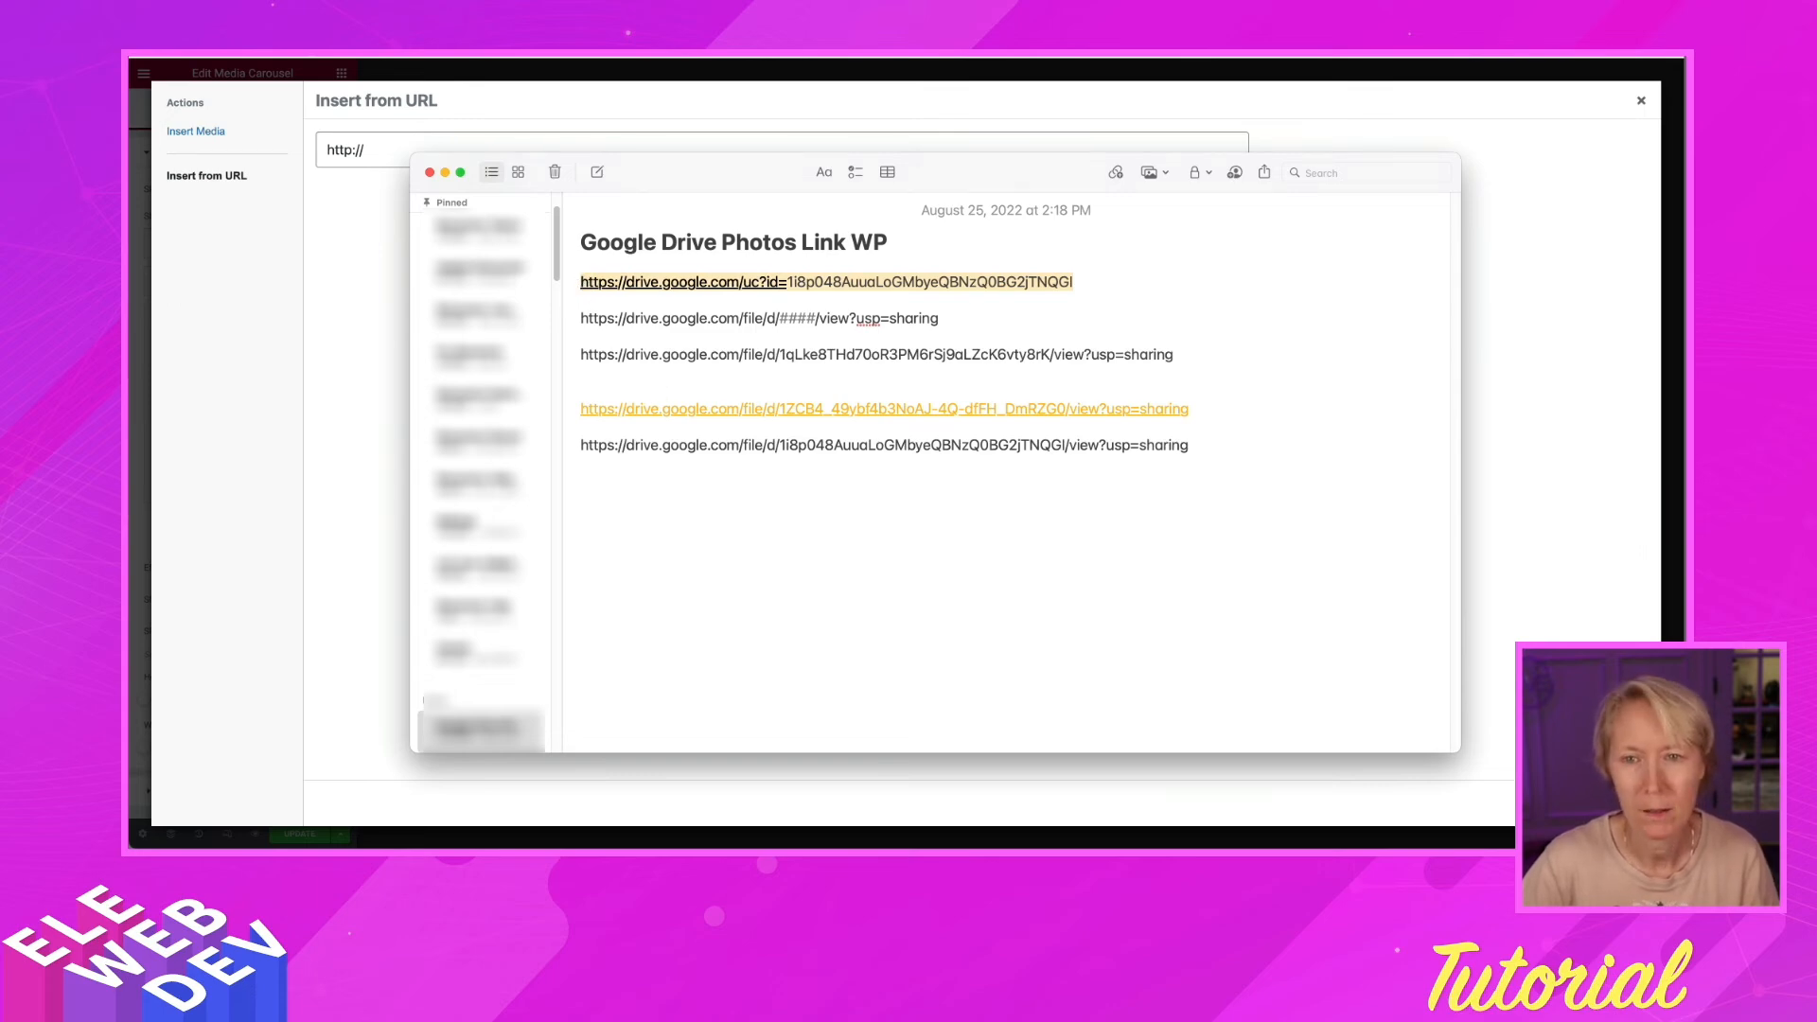
Put the rebuilt direct link into Elementor's image URL field for the third slide
key("super+Tab")
left_click(383, 153)
key("super+v")
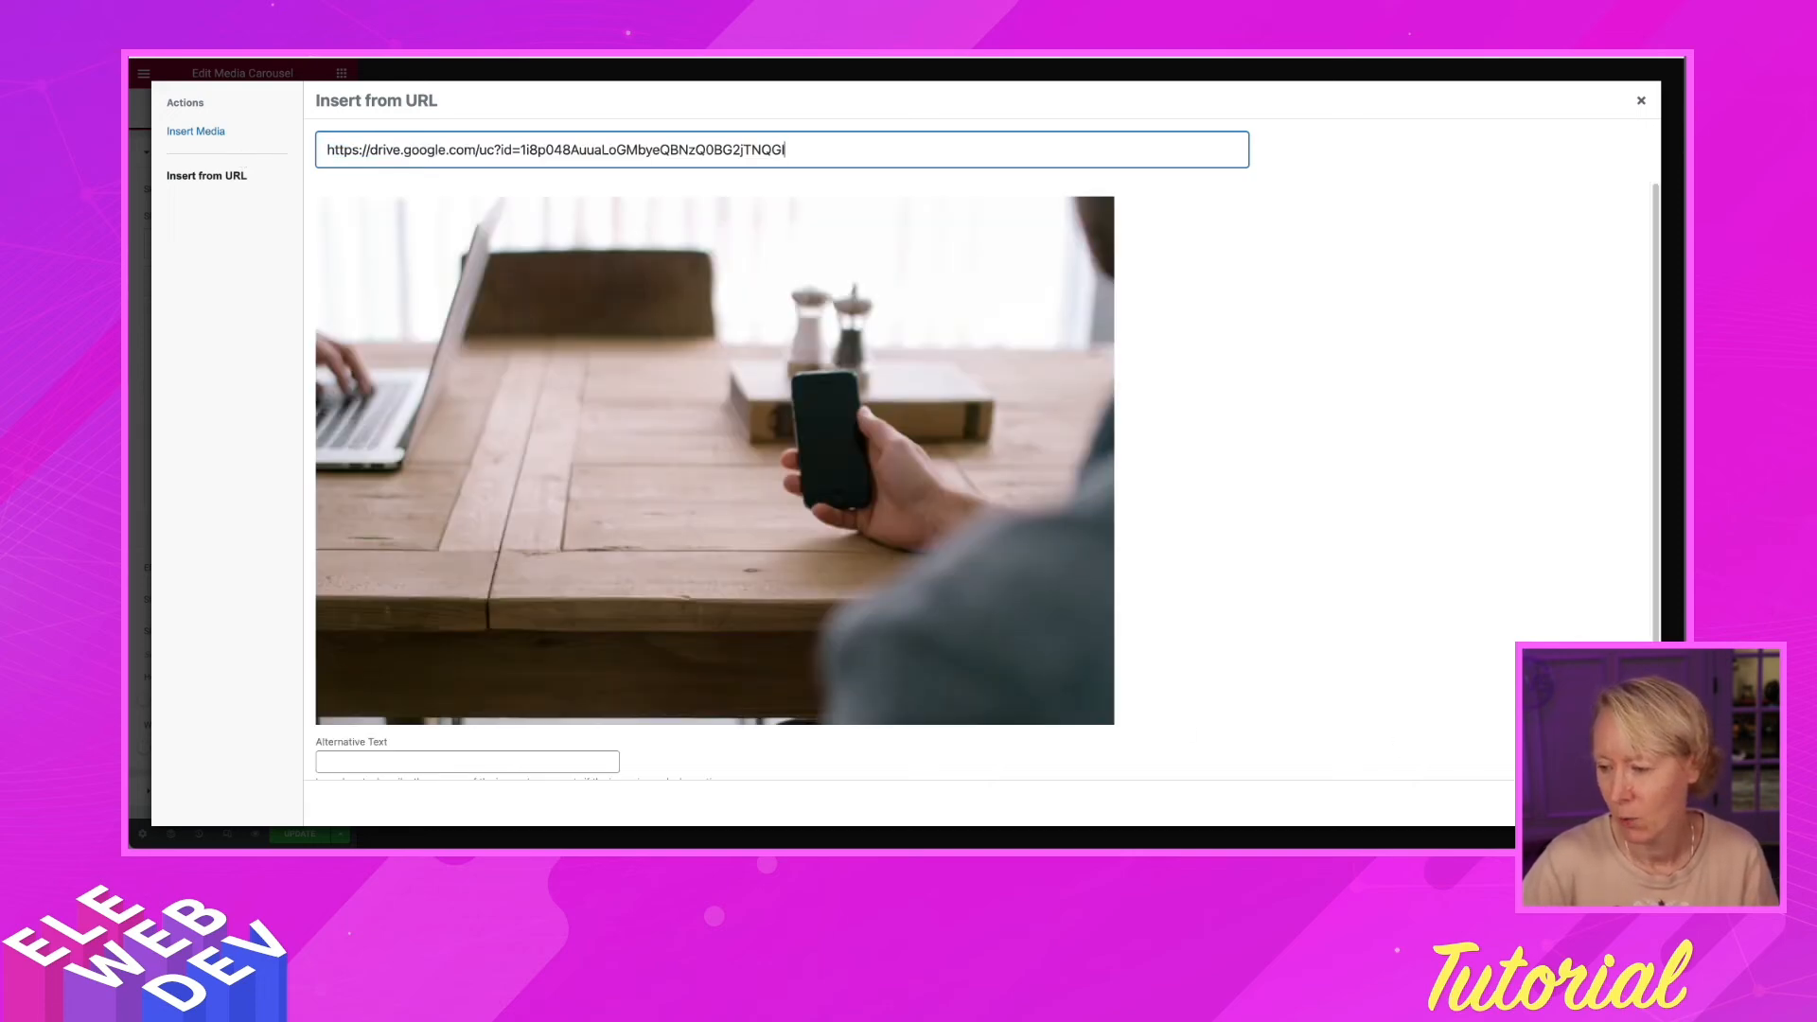
Insert the phone-and-laptop photo into the third slide and start updating the popup
left_click(1612, 804)
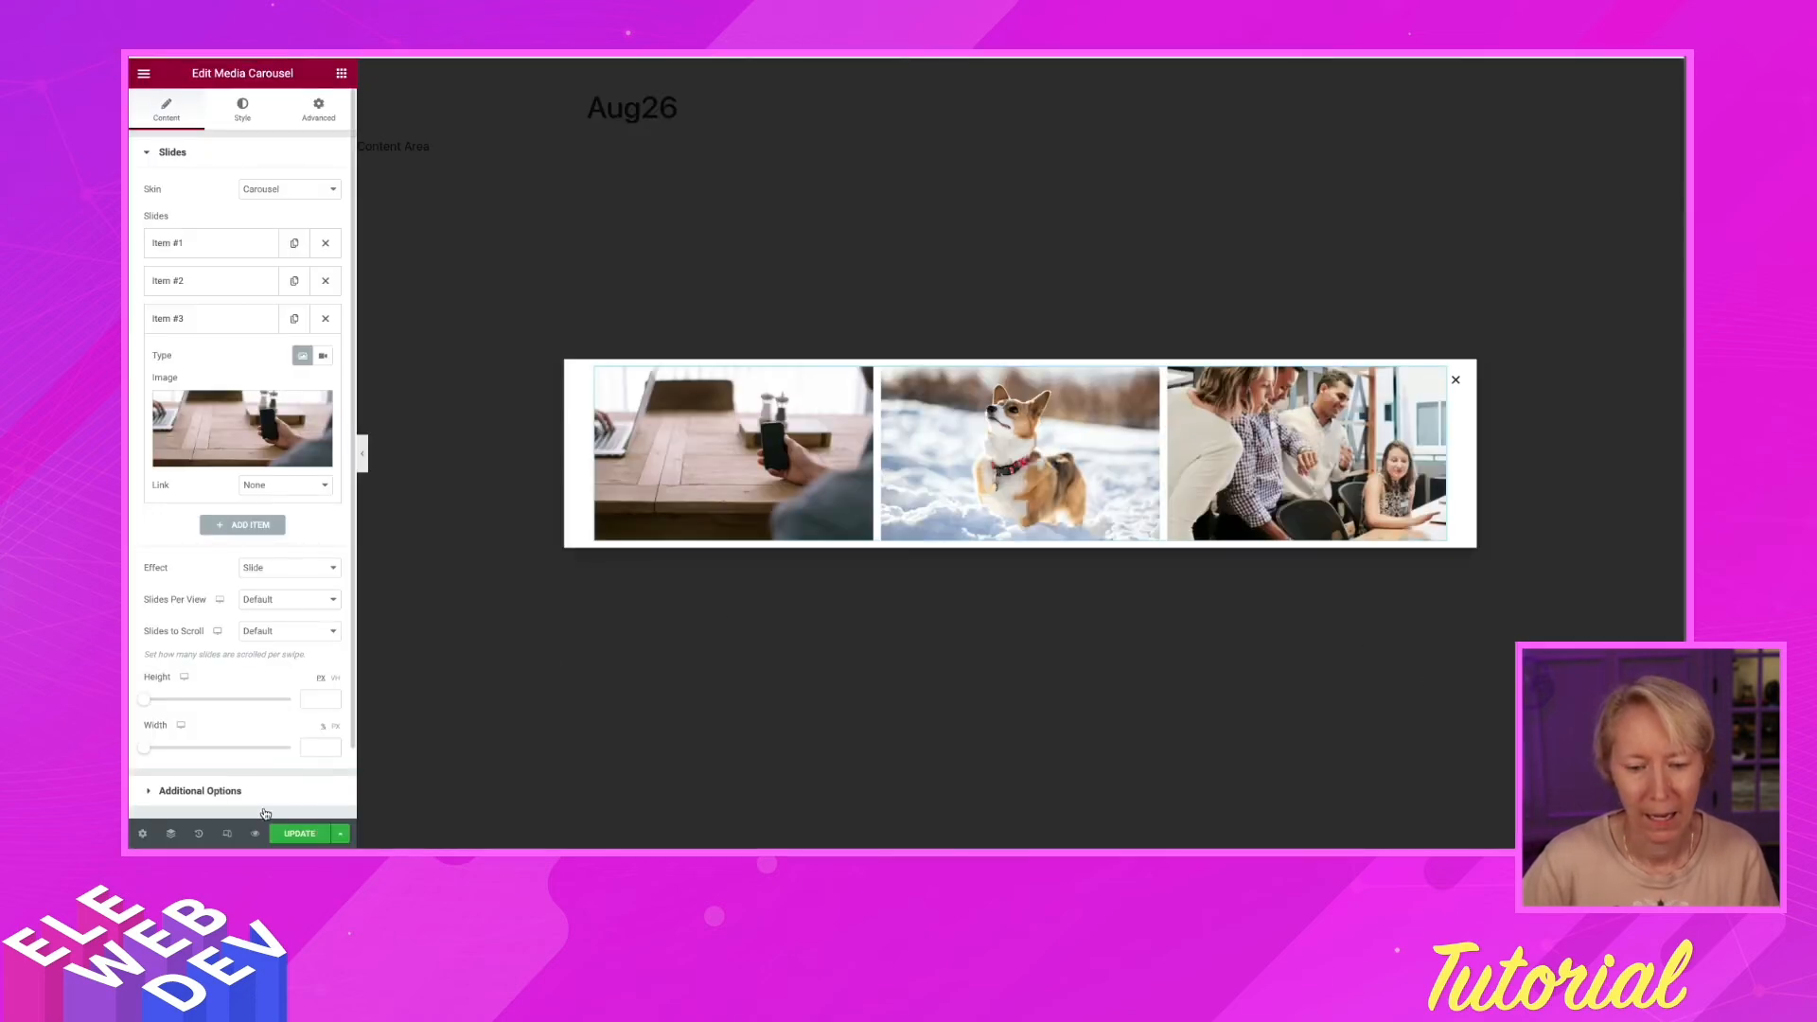
left_click(298, 835)
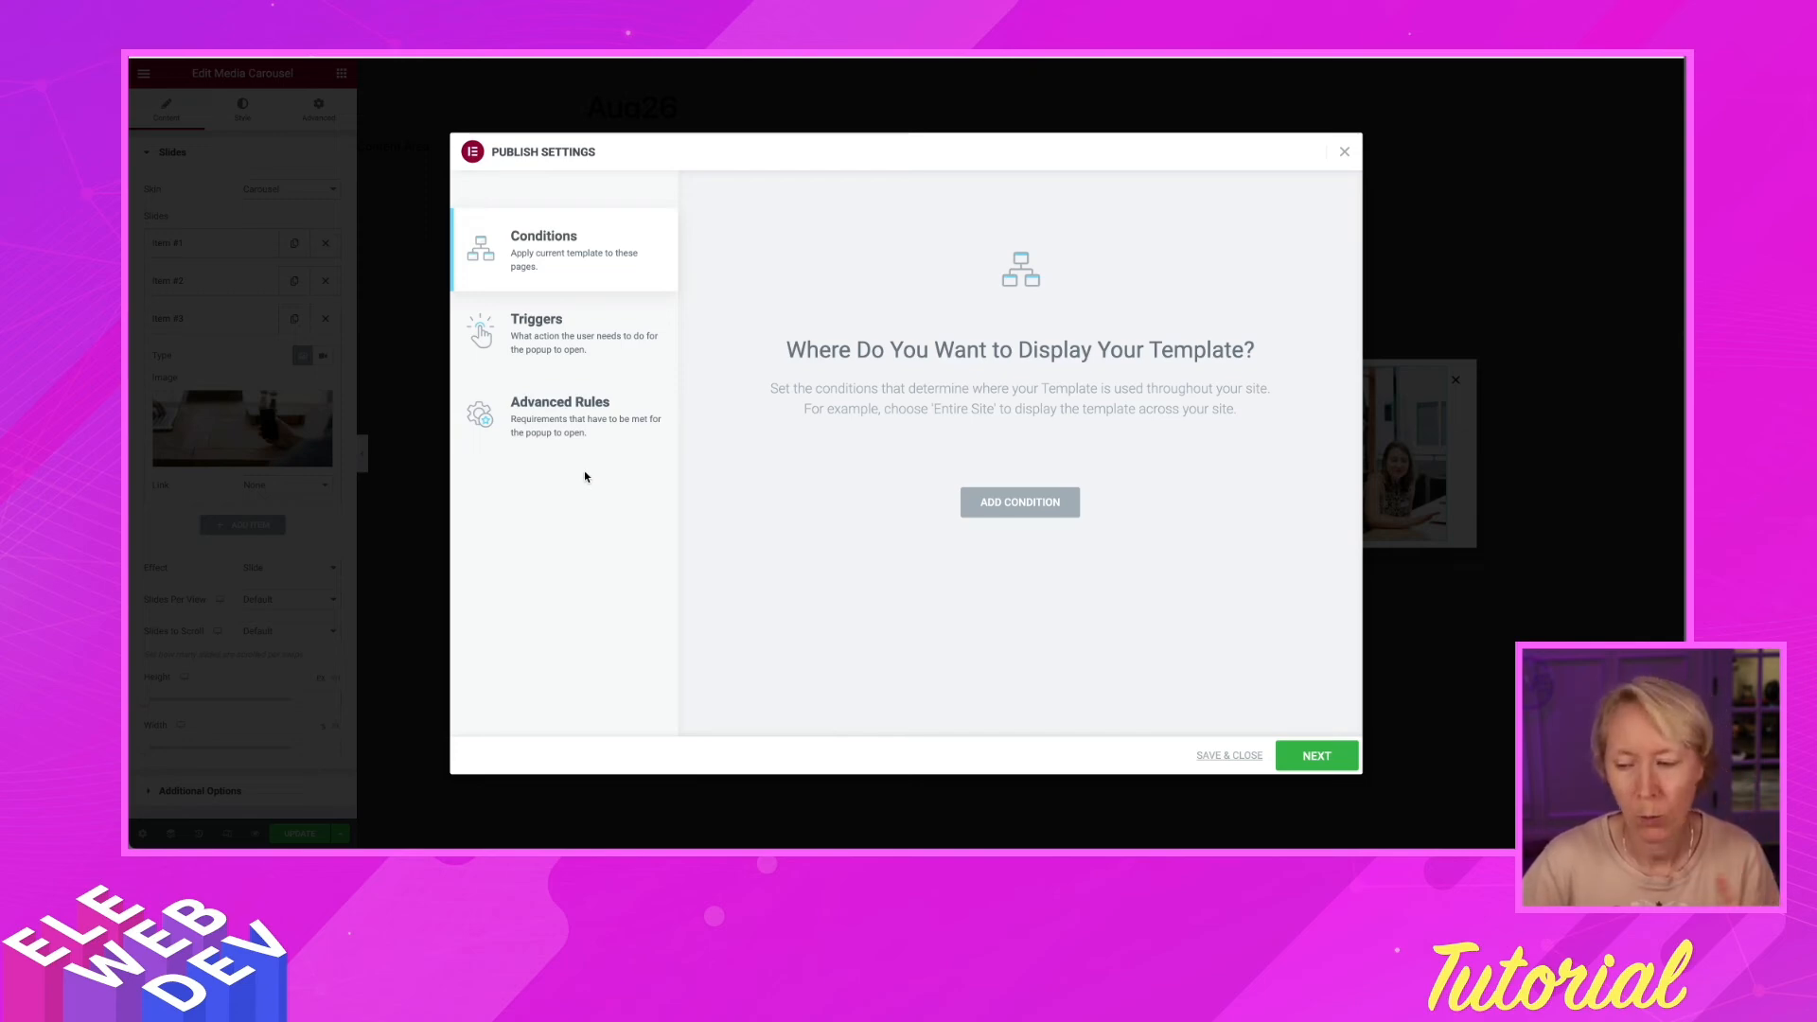
Save and close the Aug26 popup's Publish Settings without adding display conditions
left_click(1228, 758)
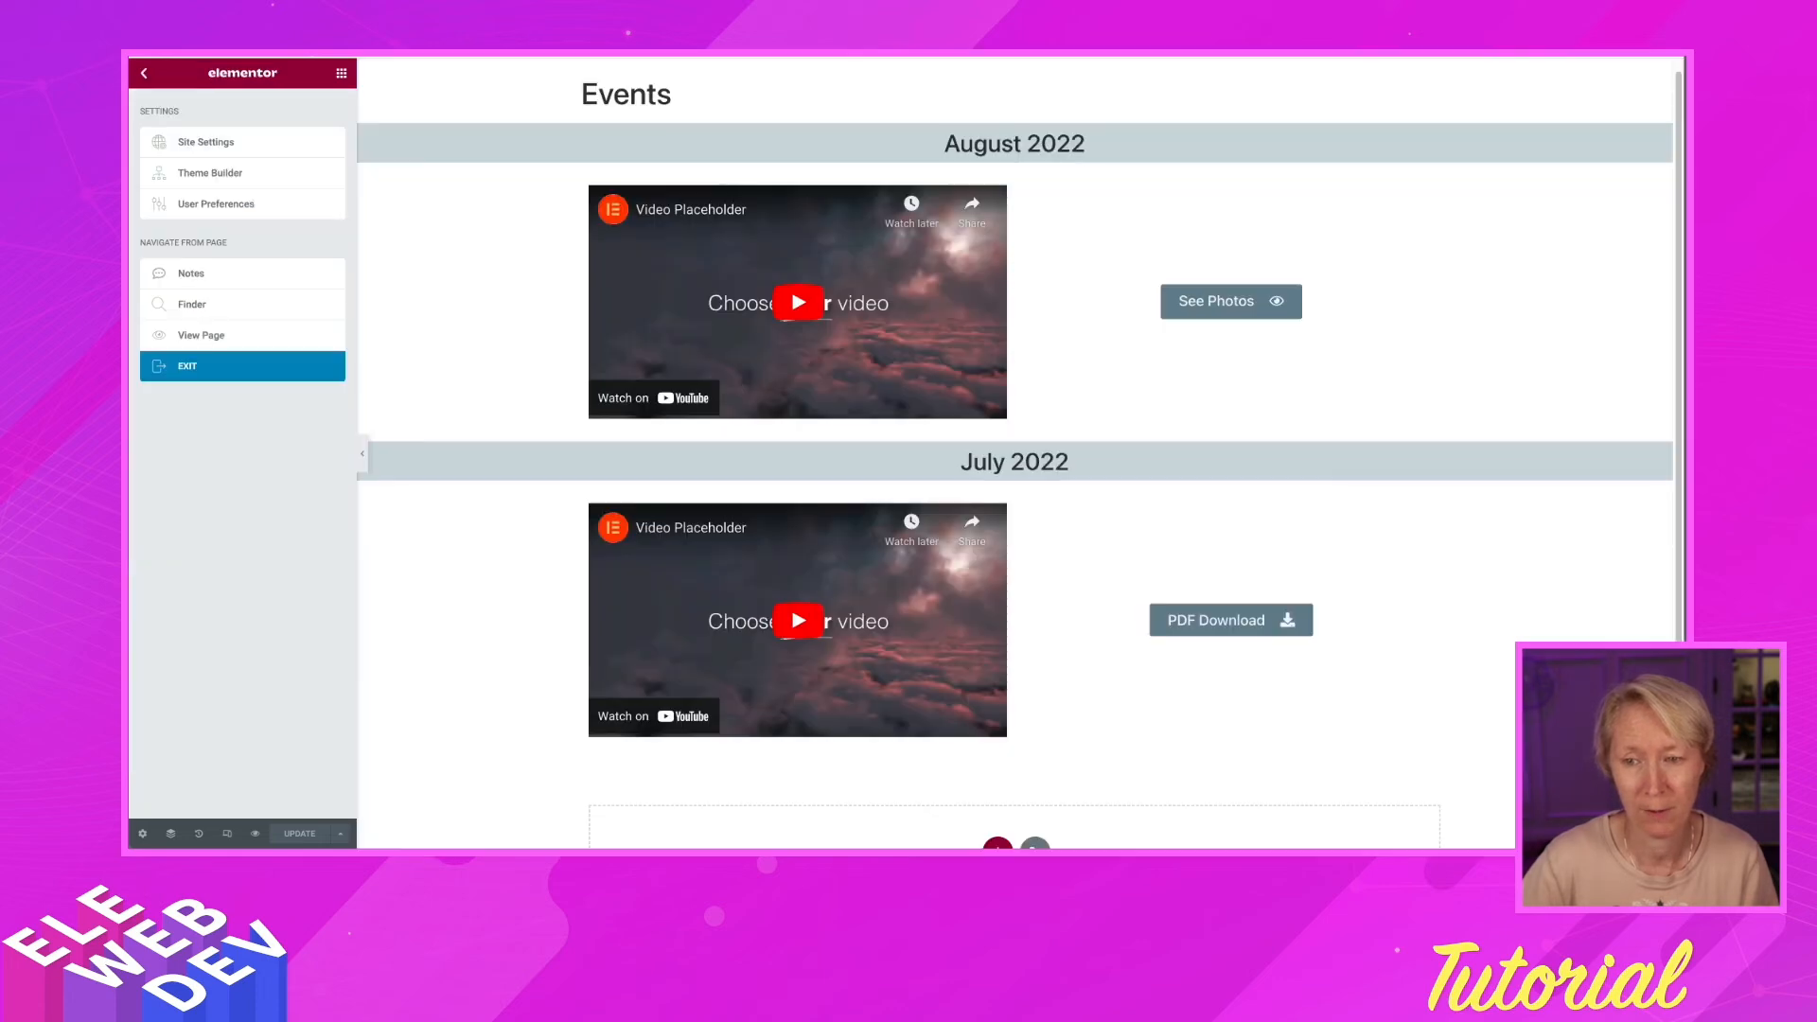
Select the 'See Photos' button on the Events page to show its settings, with its link still '#'
left_click(1222, 305)
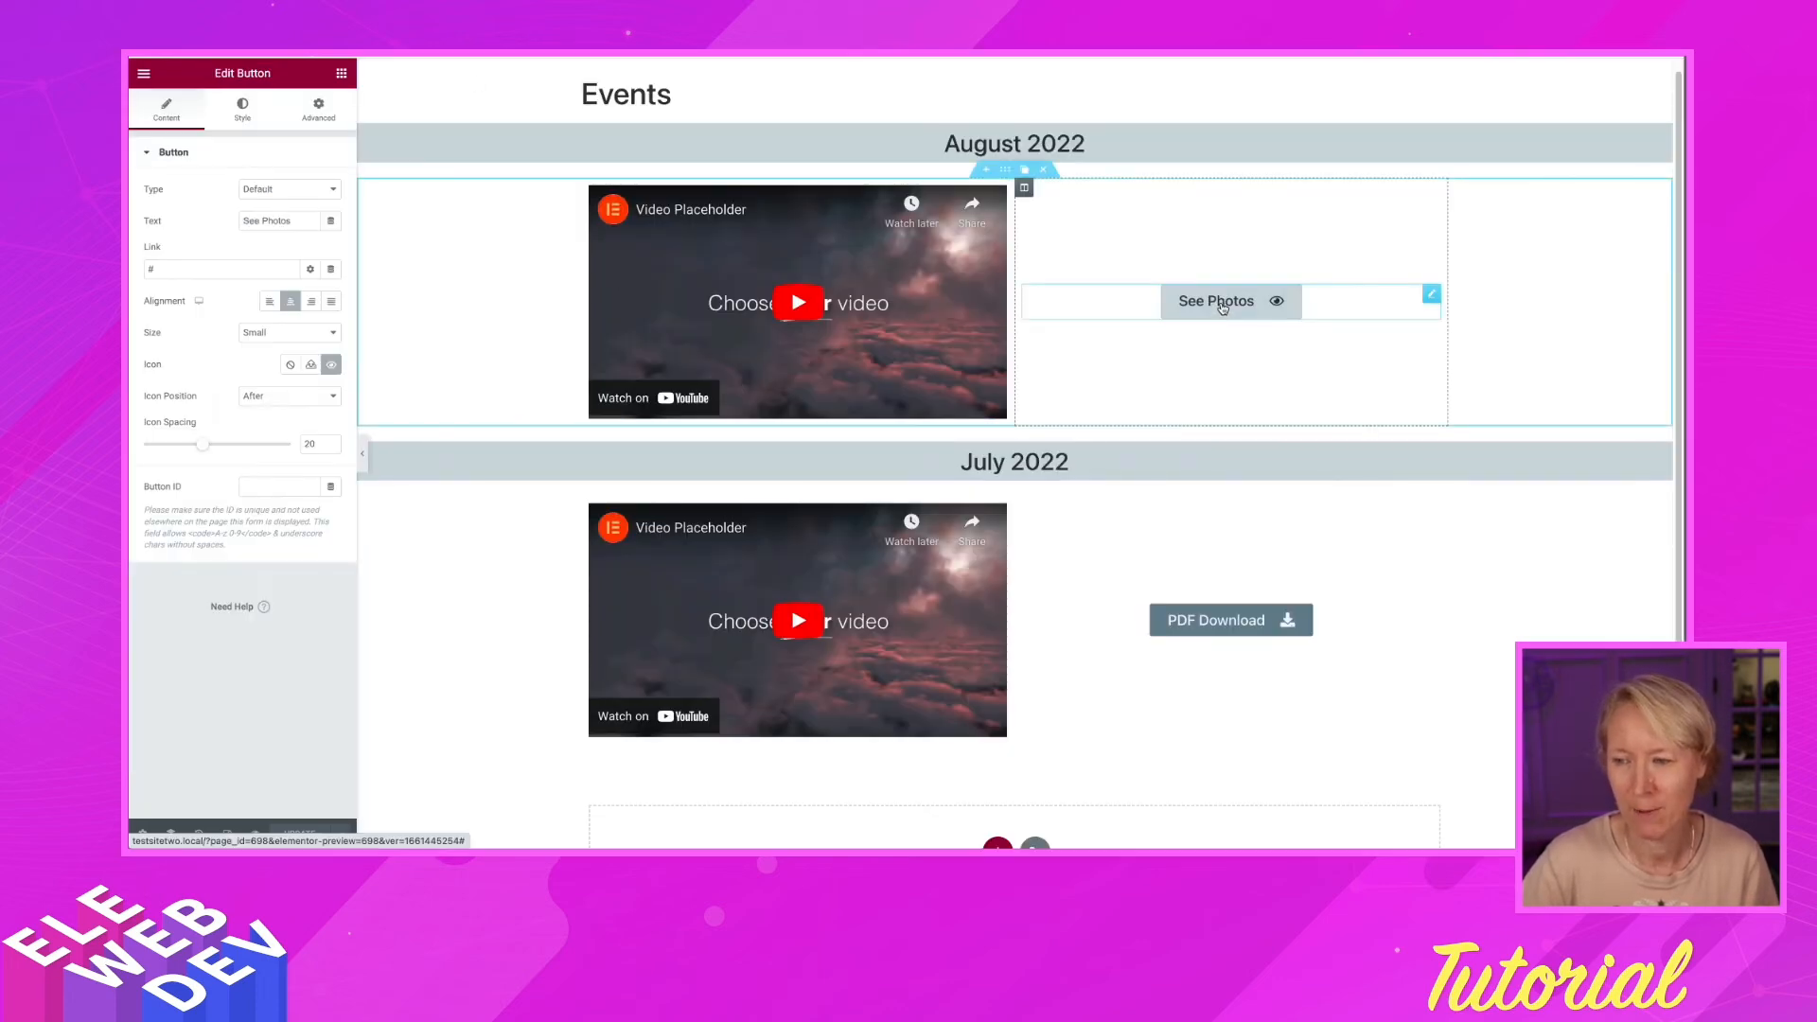